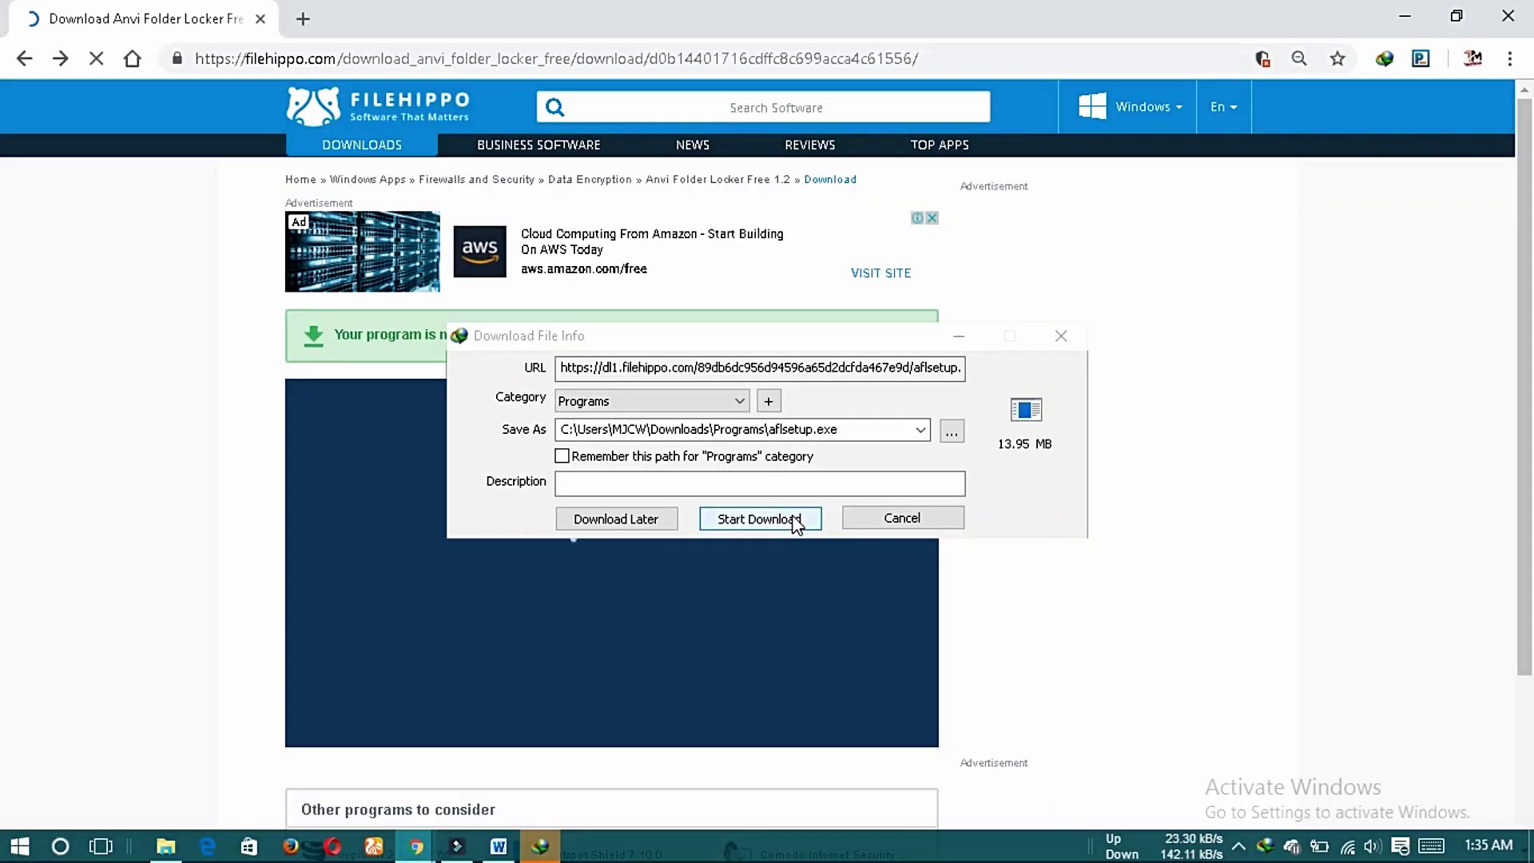
# Search Google for 'folder locker' and open the Anvi Folder Locker page on FileHippo.
pyautogui.click(794, 520)
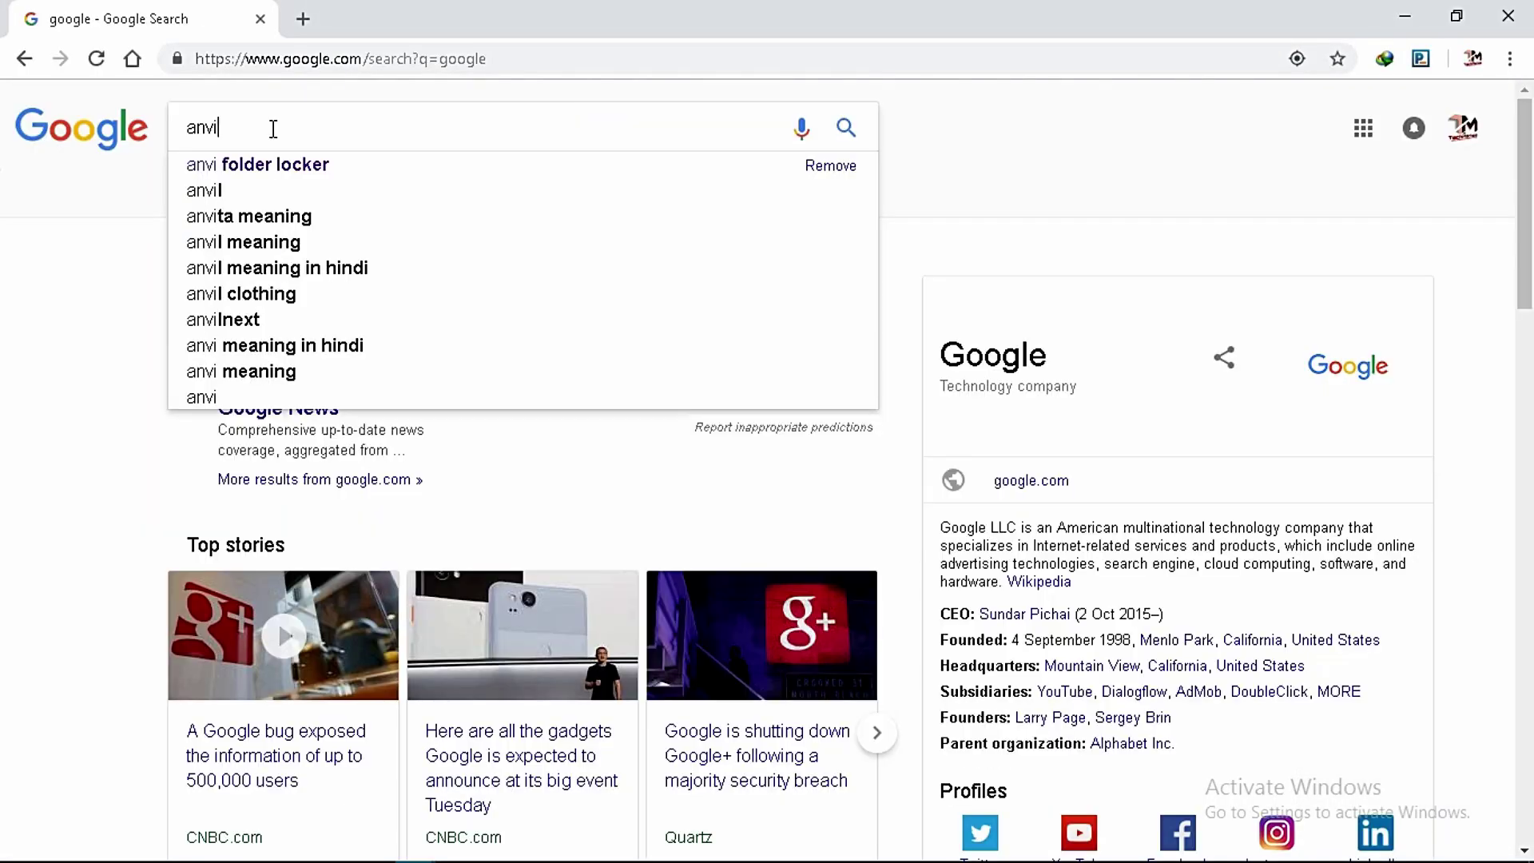
pyautogui.write('folder locker')
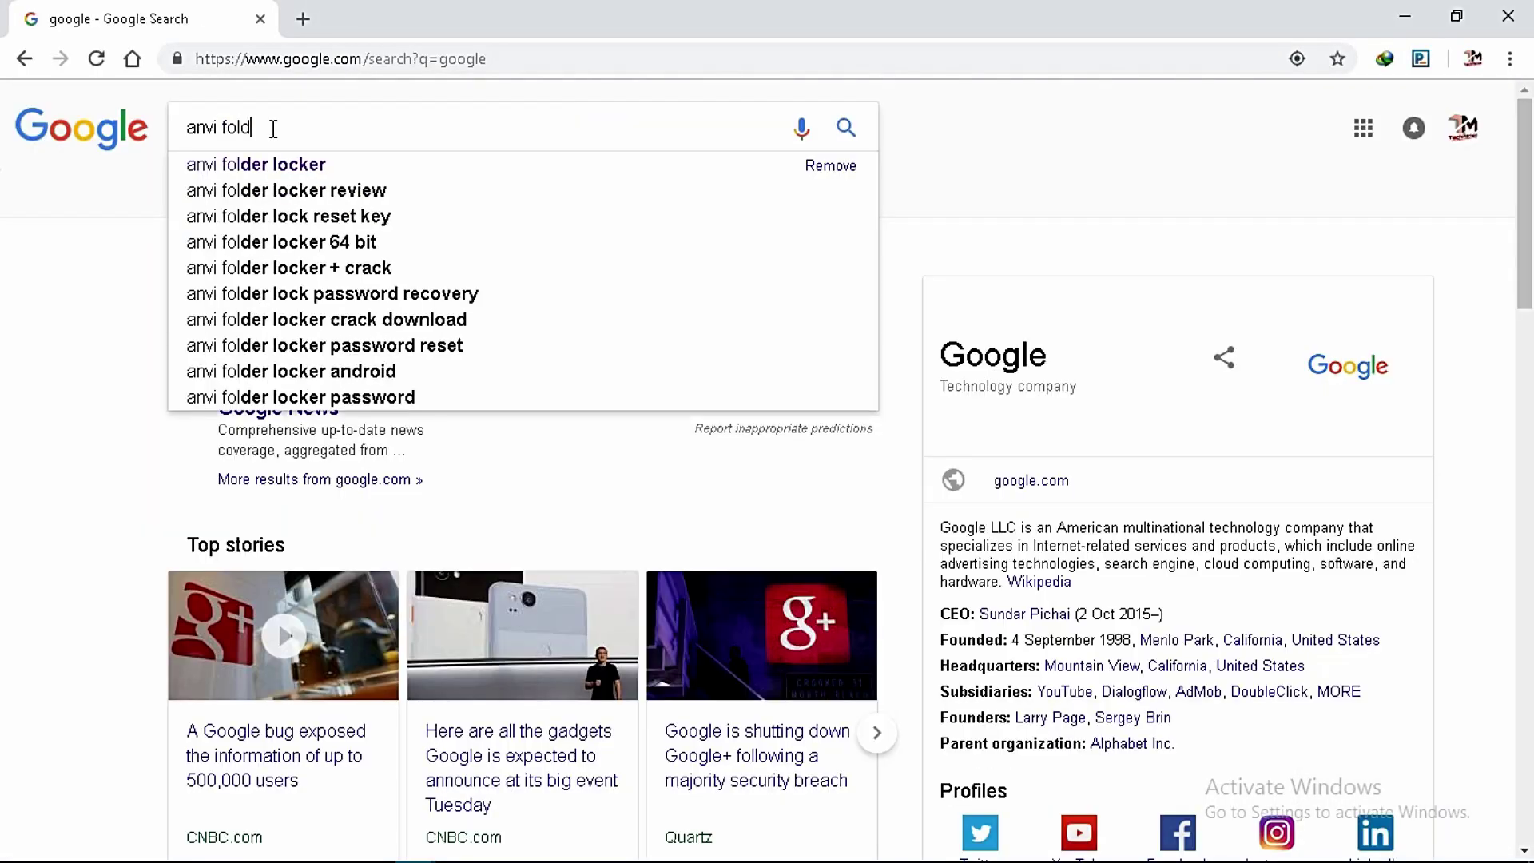
pyautogui.click(290, 164)
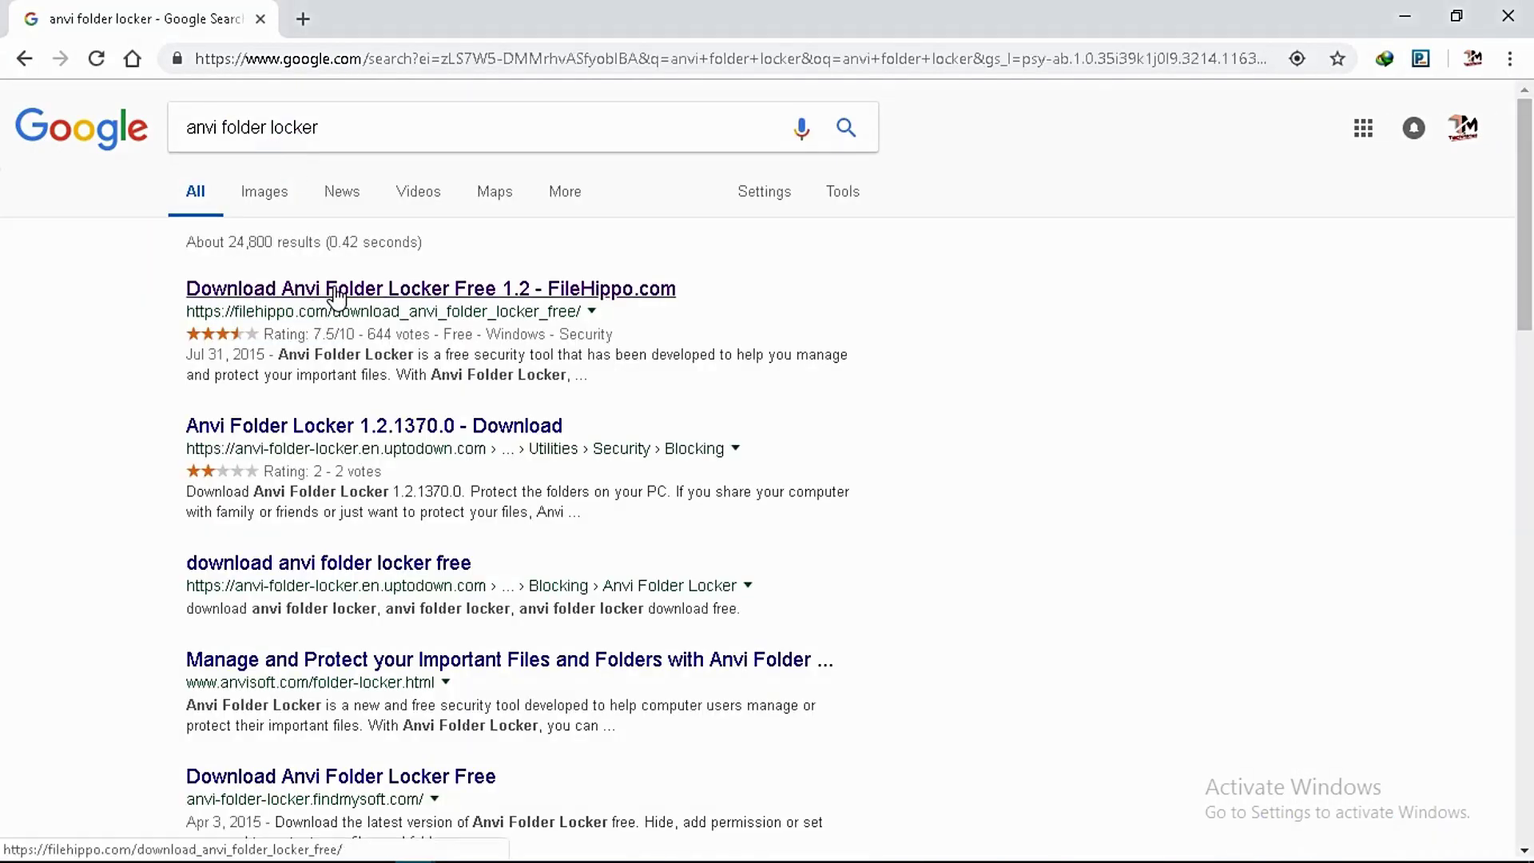
pyautogui.click(385, 294)
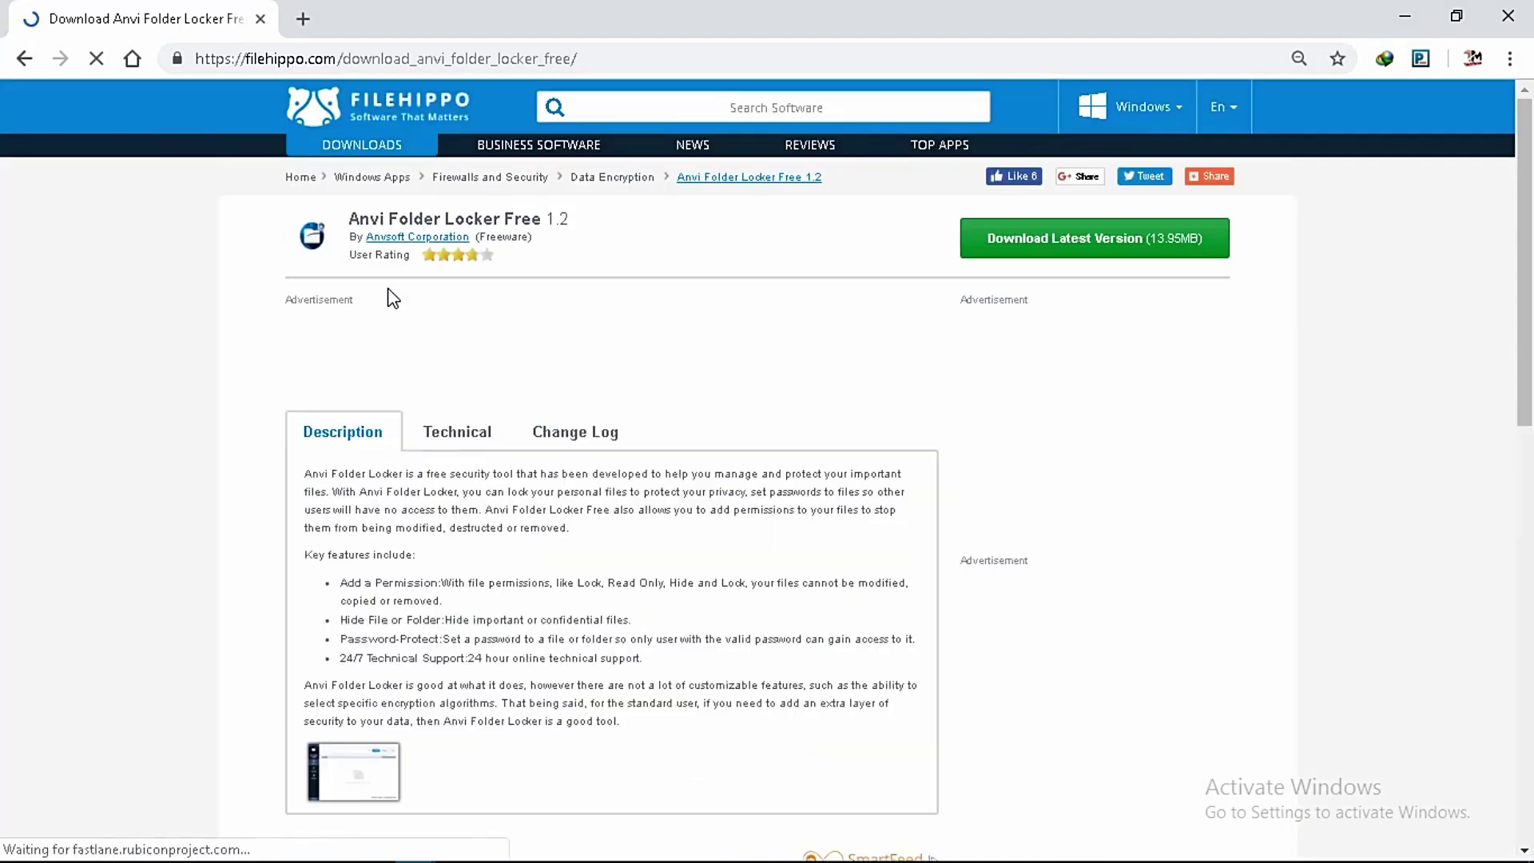
# Download the latest Anvi Folder Locker installer and run its setup through to completion.
pyautogui.click(1081, 249)
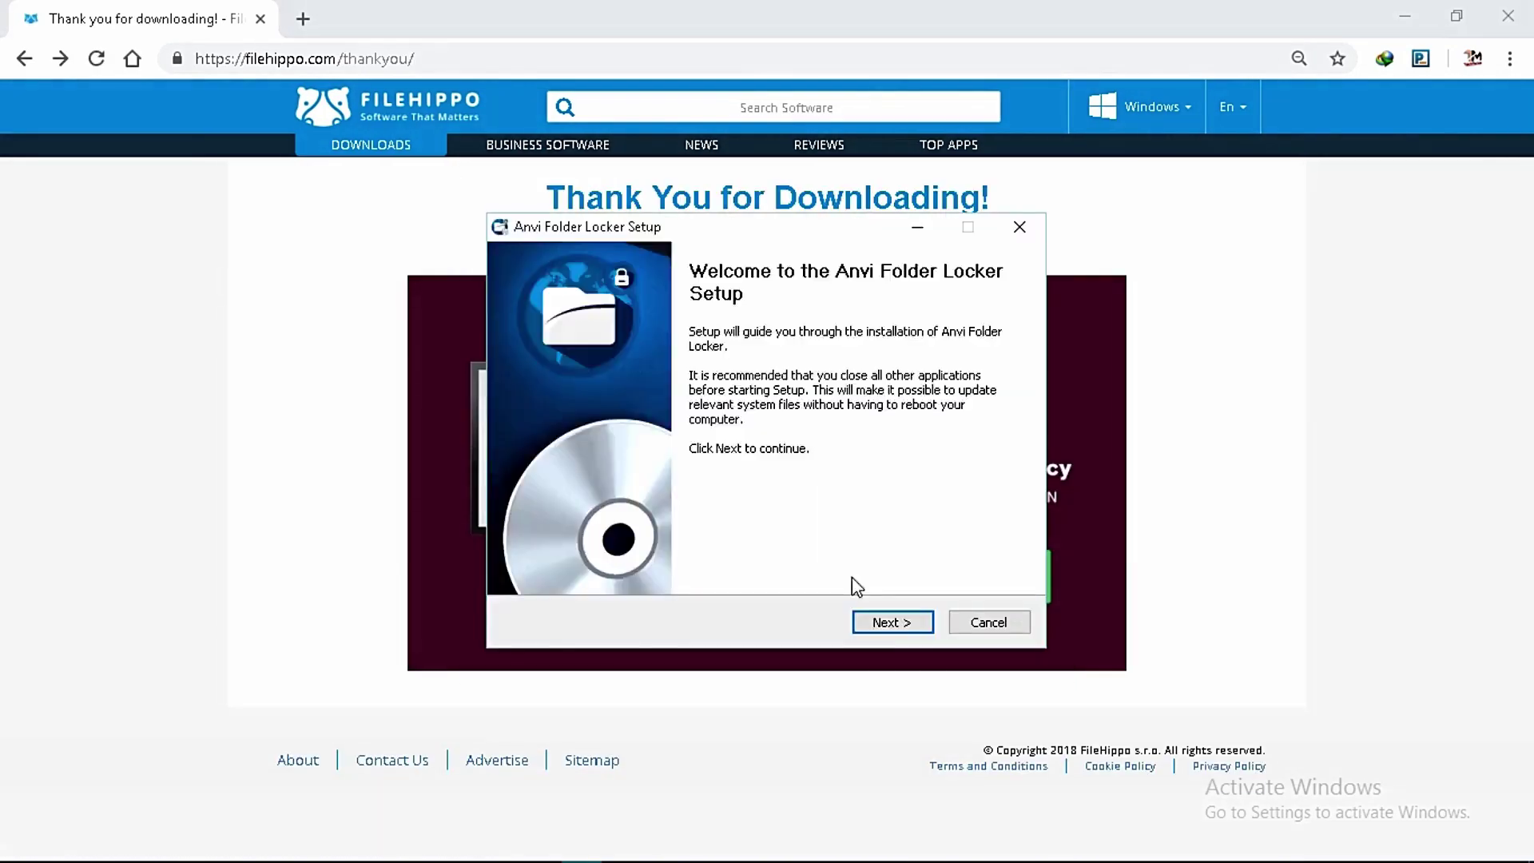
pyautogui.click(885, 620)
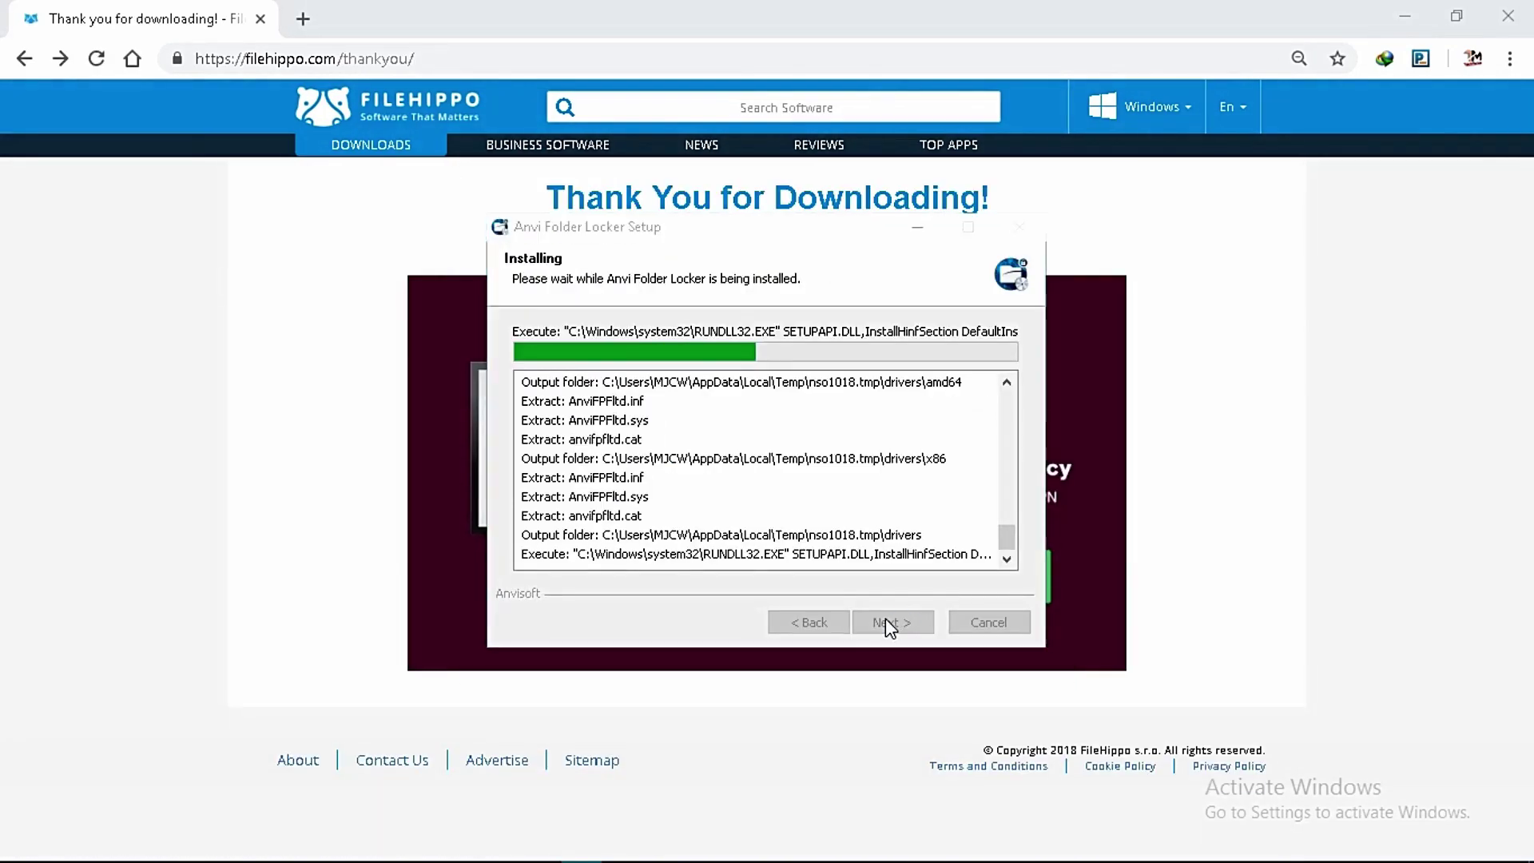
pyautogui.click(946, 520)
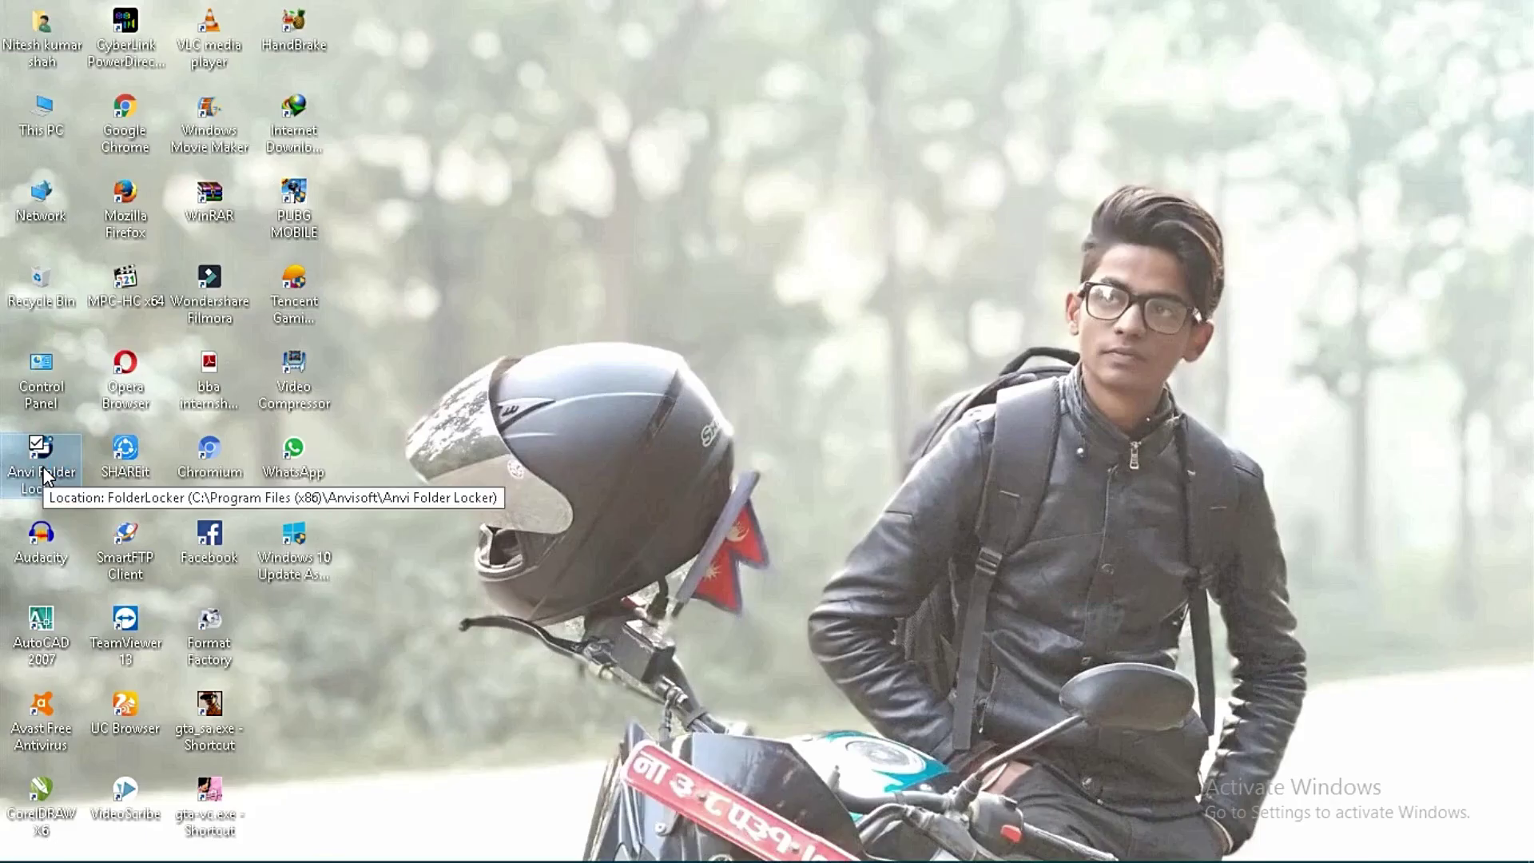
# Launch Anvi Folder Locker and create a master password with a recovery e-mail address.
pyautogui.doubleClick(56, 464)
pyautogui.write('********')
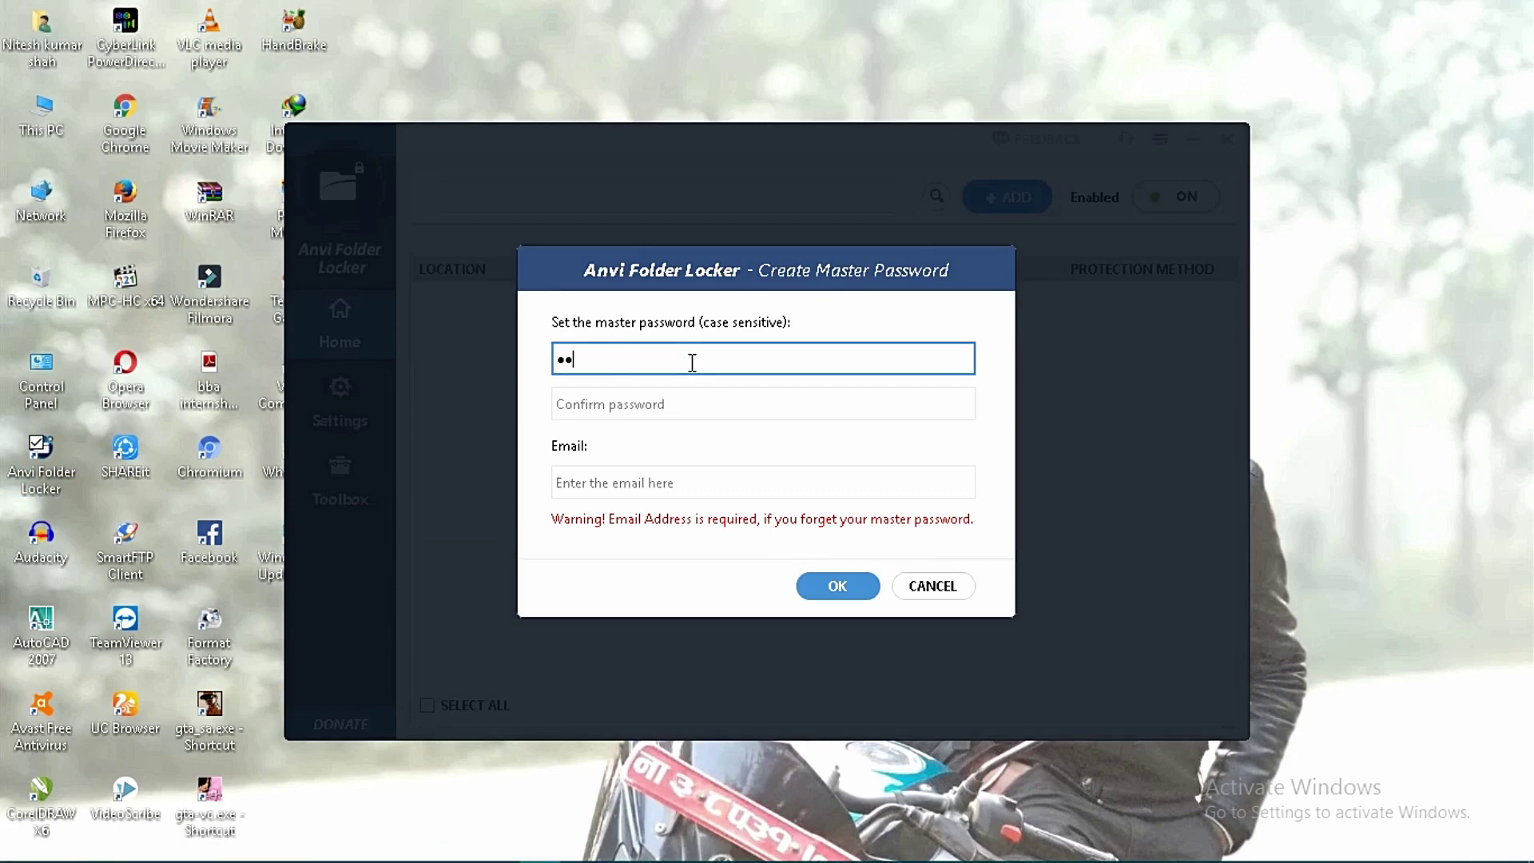
pyautogui.click(700, 388)
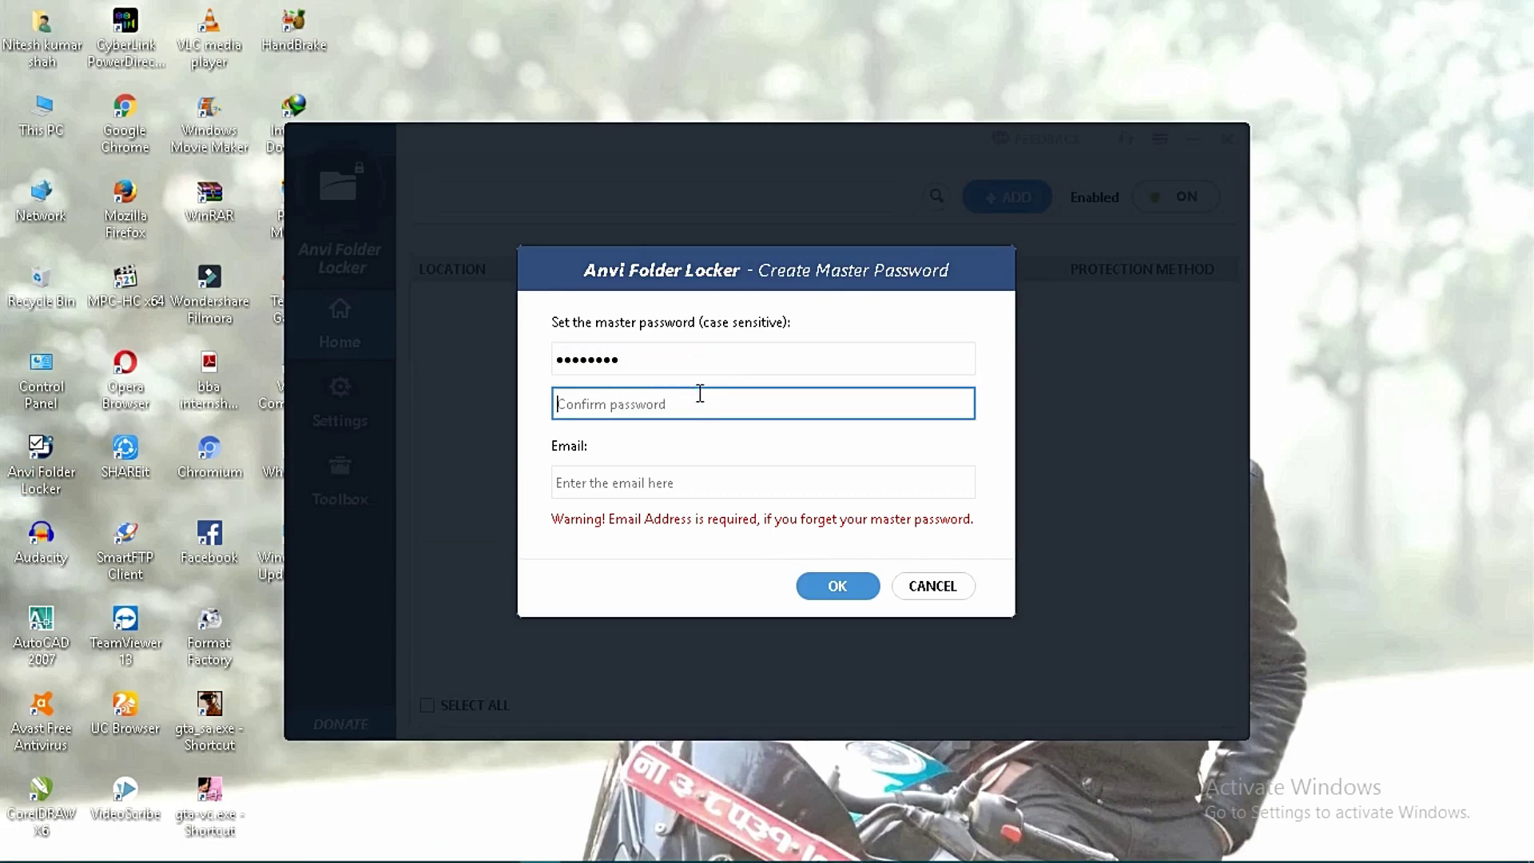
pyautogui.write('********')
pyautogui.click(605, 469)
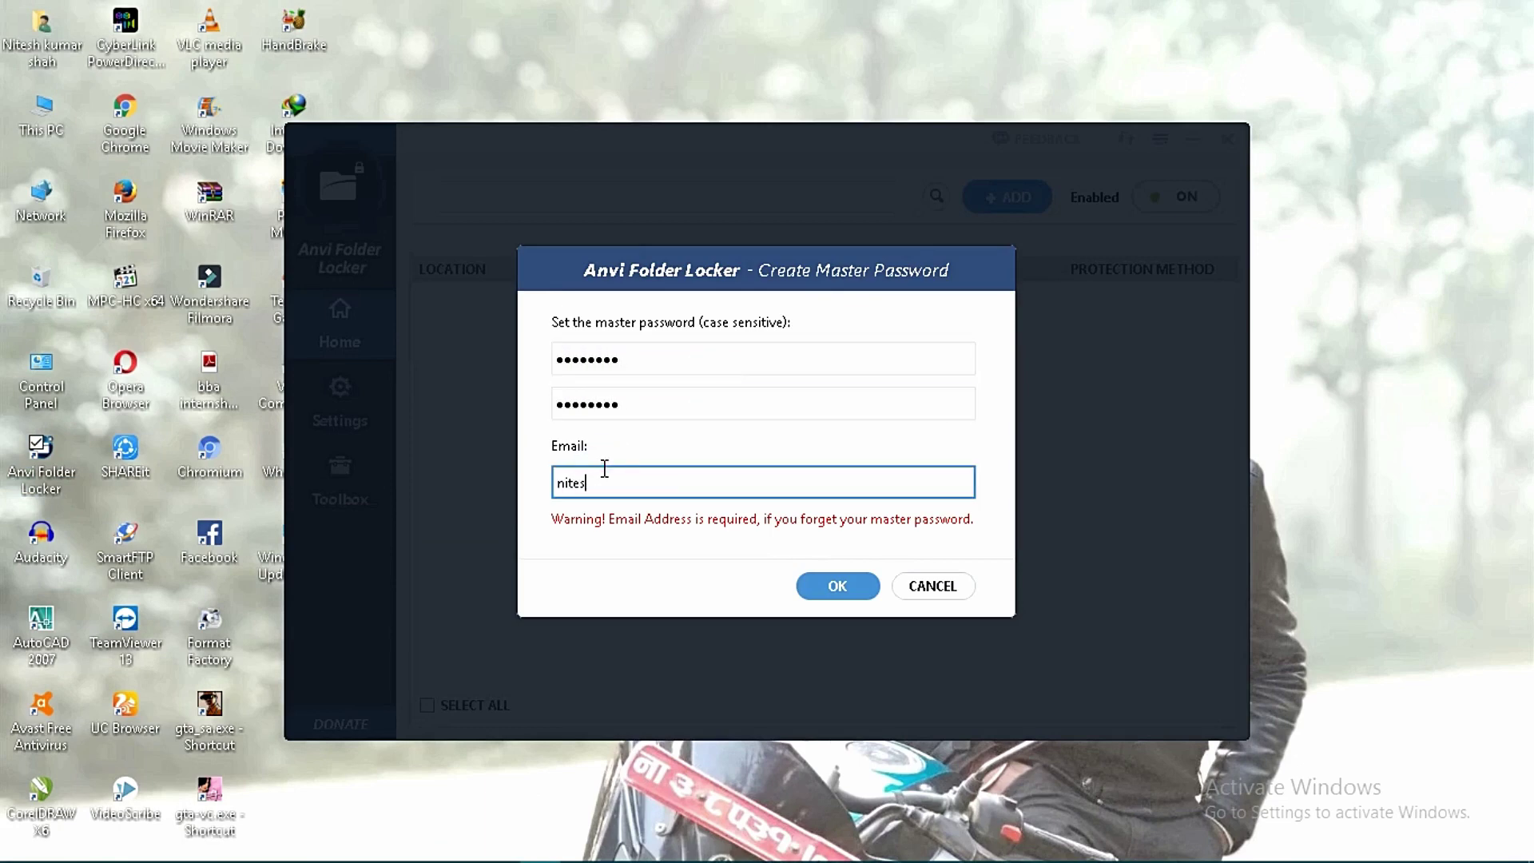
pyautogui.click(809, 581)
pyautogui.click(1009, 198)
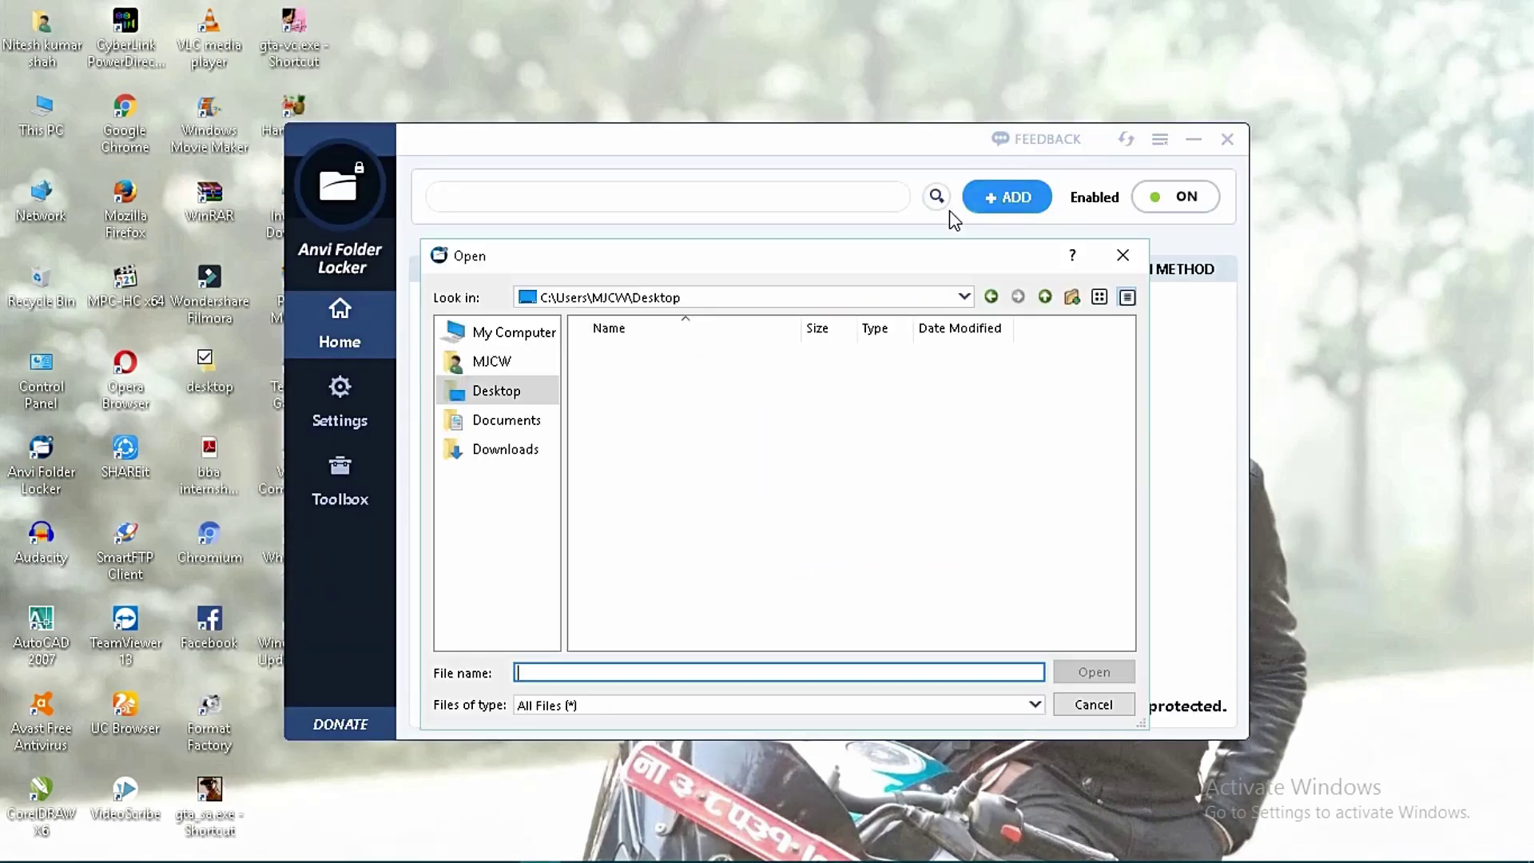
pyautogui.click(515, 389)
pyautogui.press('Return')
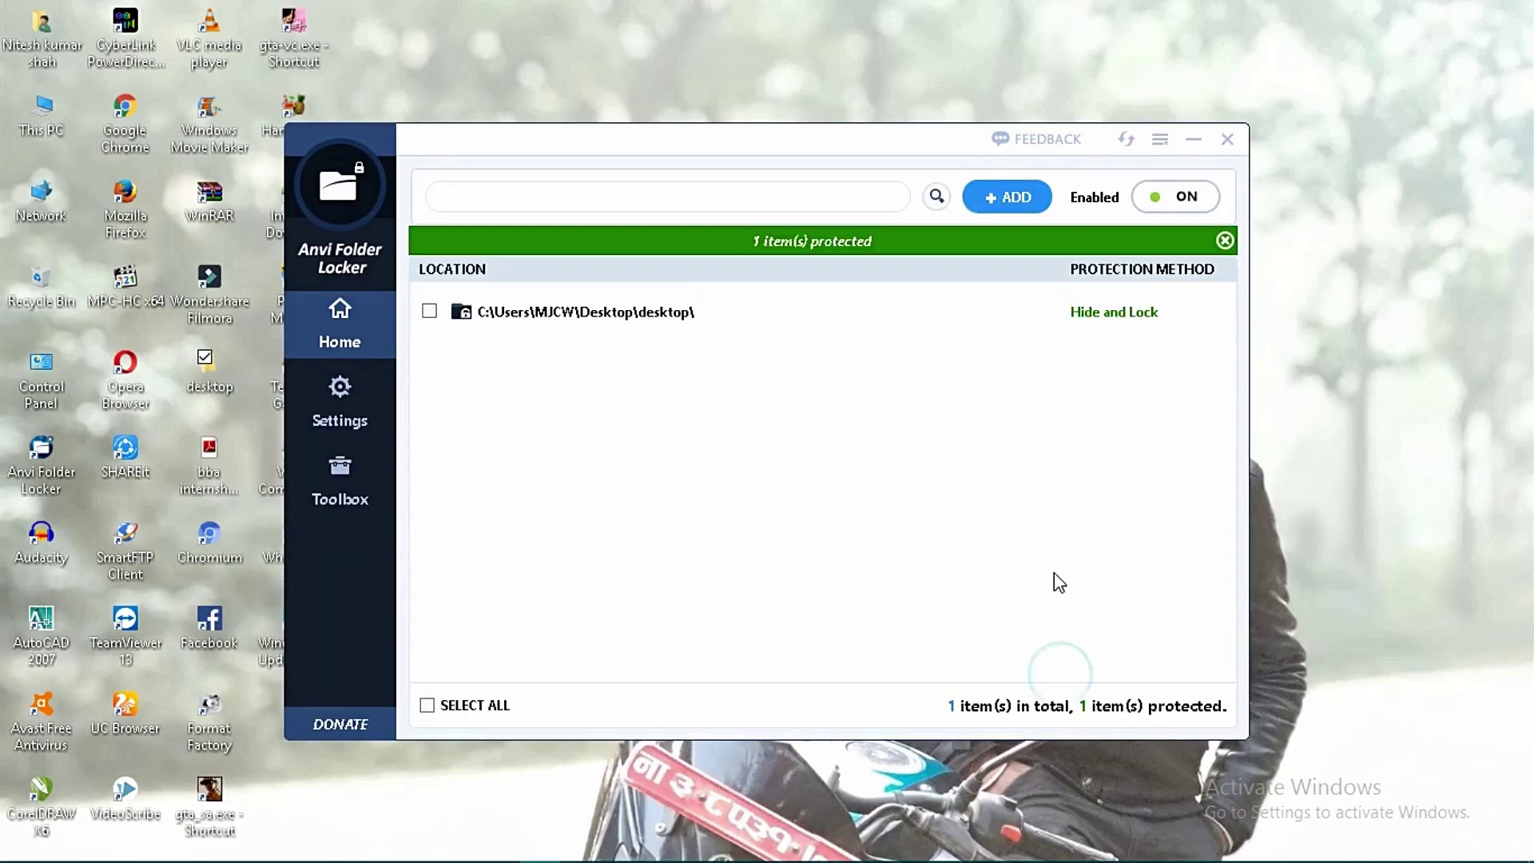
pyautogui.click(1119, 313)
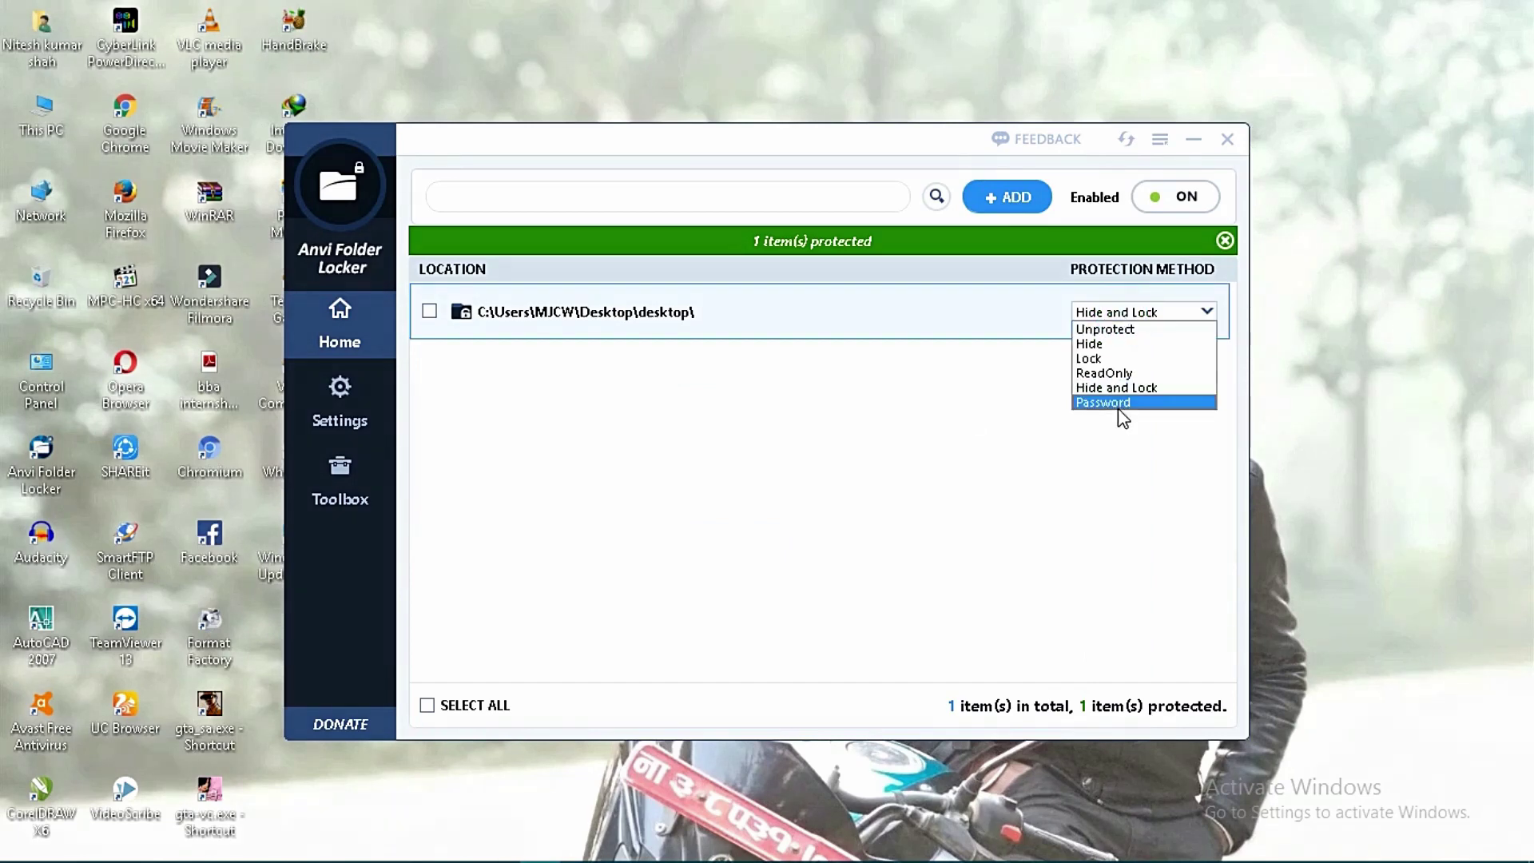
pyautogui.click(1122, 403)
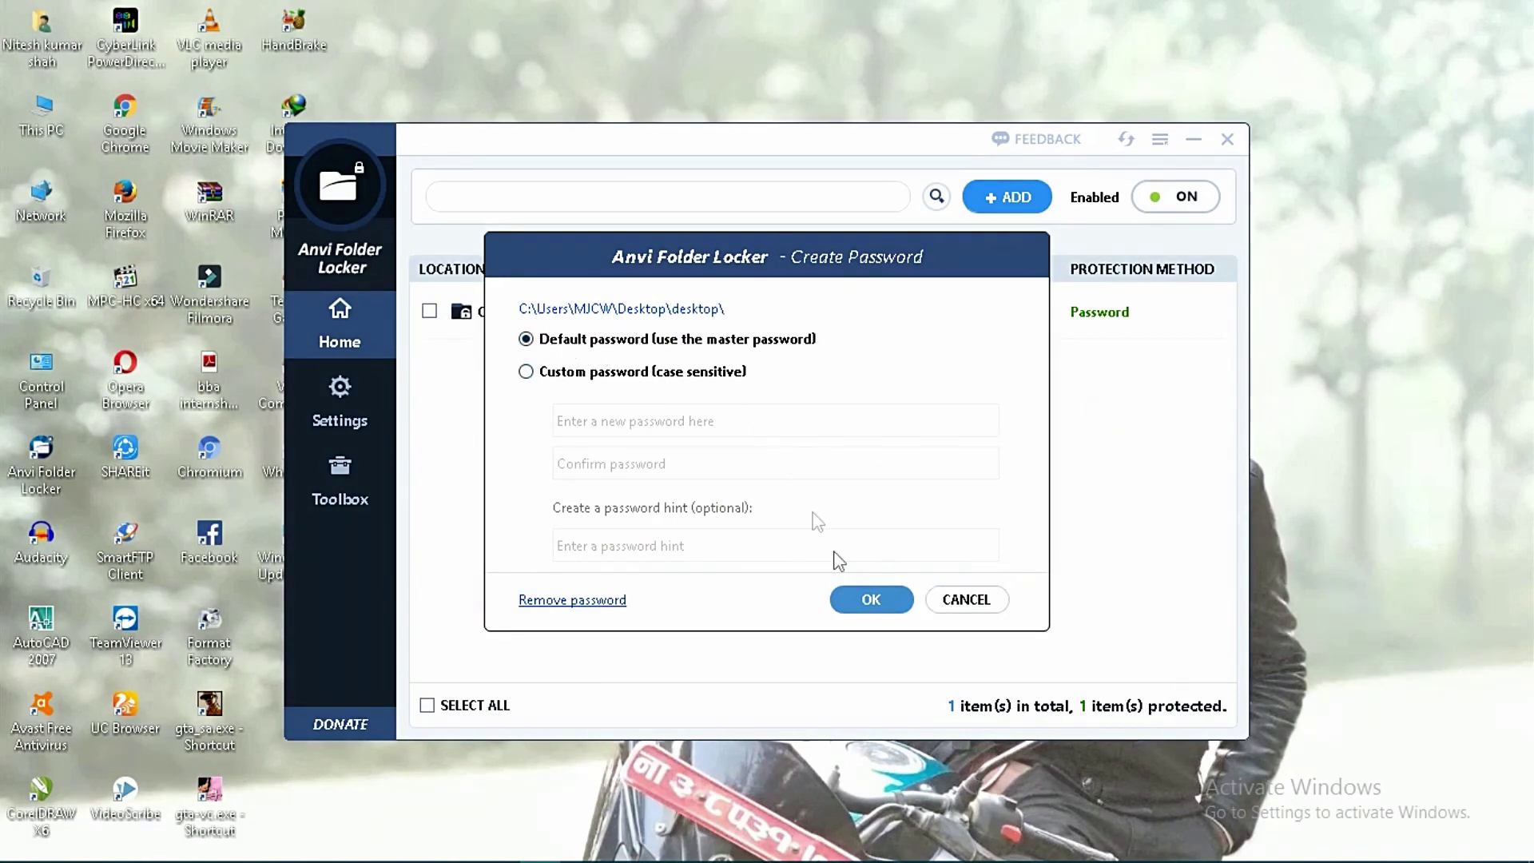
pyautogui.click(868, 609)
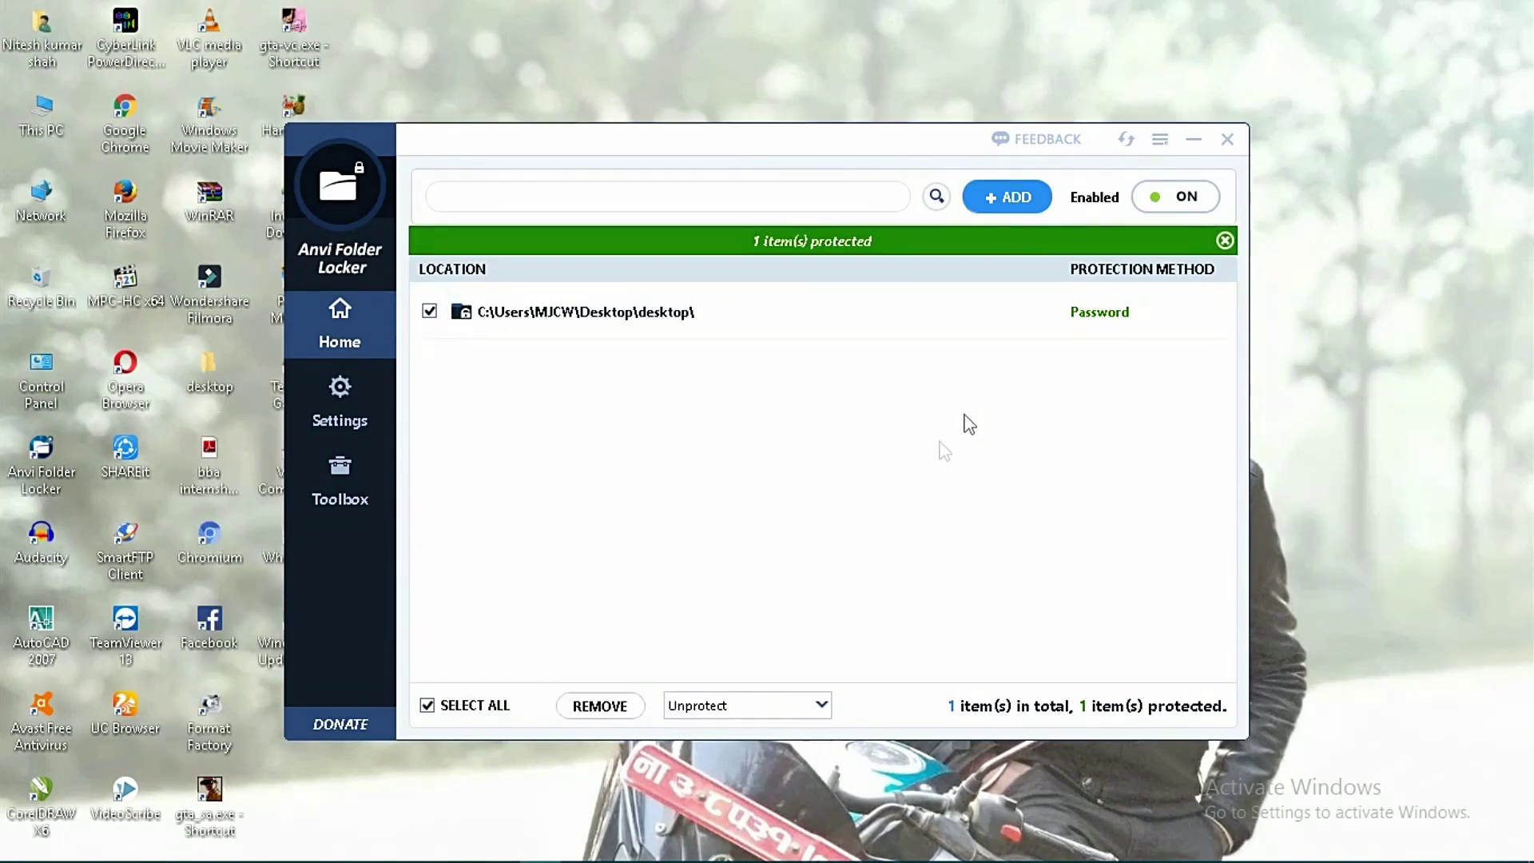
# Minimize the locker and unlock the desktop folder by entering its password.
pyautogui.click(1194, 141)
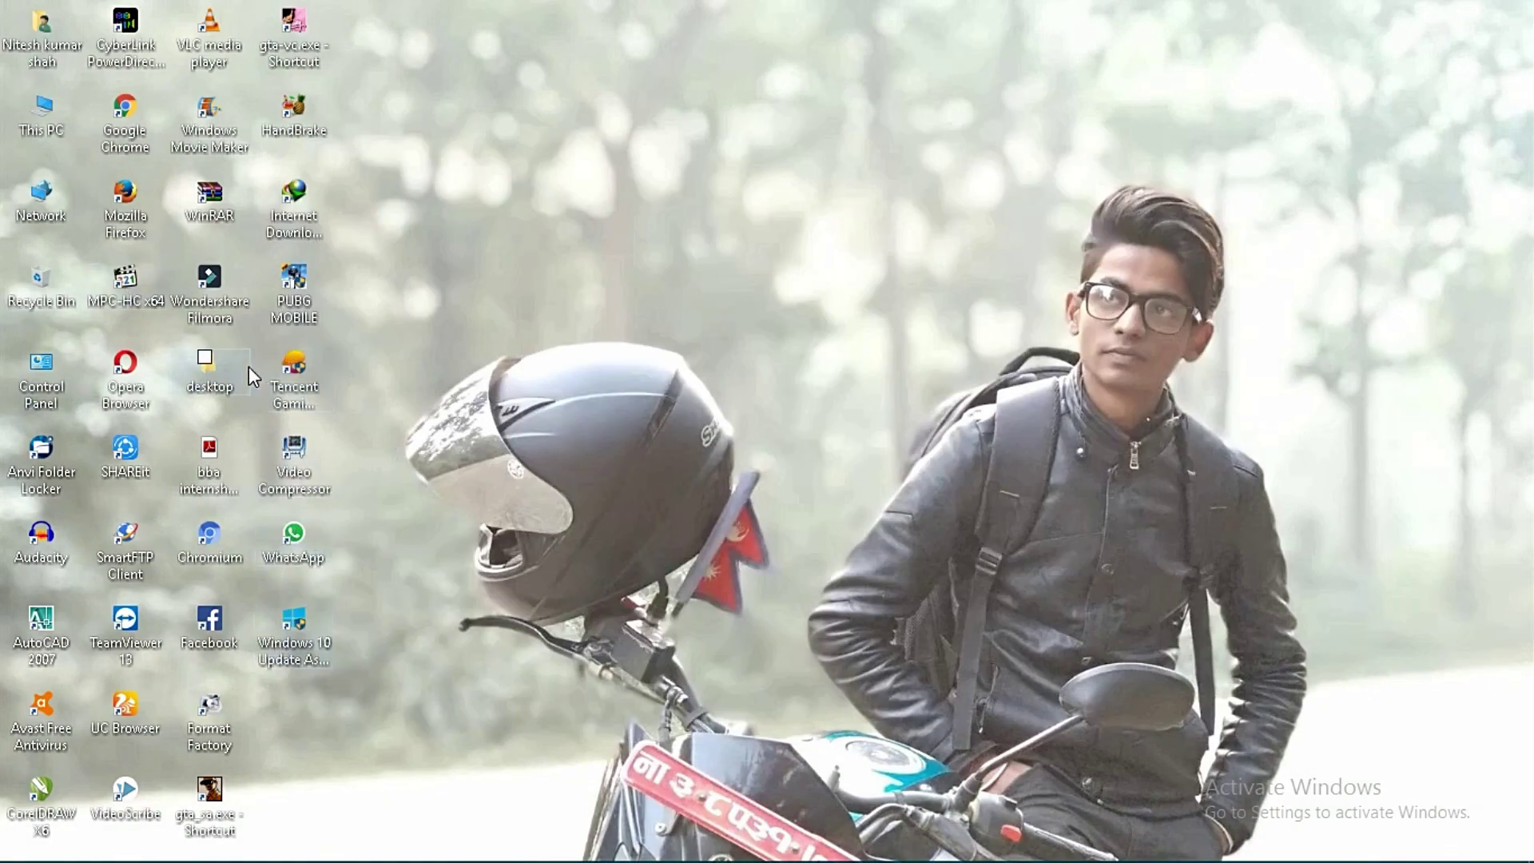
pyautogui.doubleClick(225, 378)
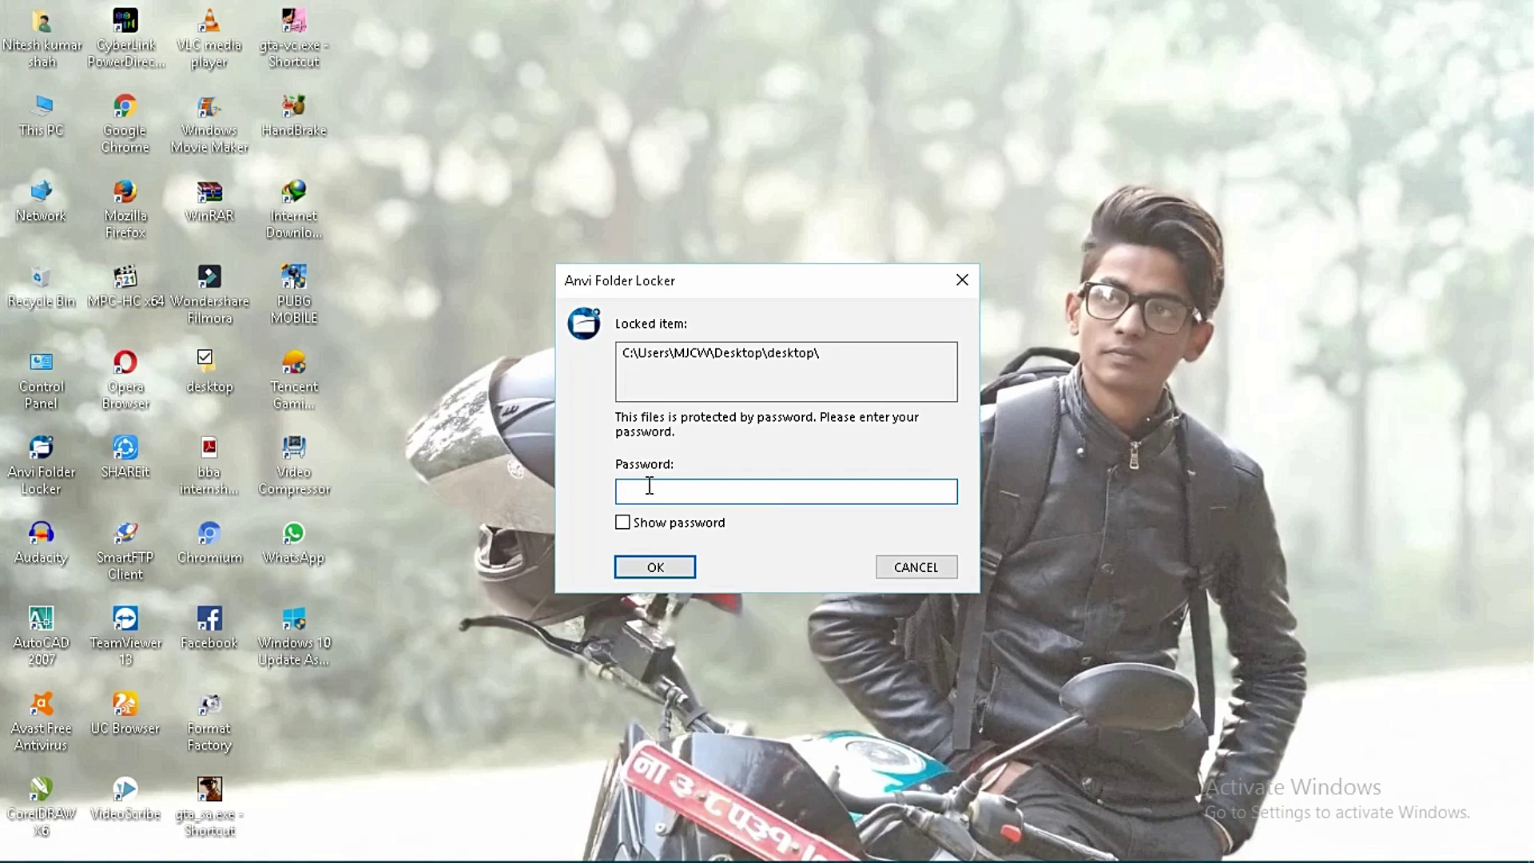
pyautogui.write('*********')
pyautogui.click(686, 564)
# Browse the four snapshot images, then close the folder with protection restored.
pyautogui.moveTo(939, 269); pyautogui.dragTo(1148, 240)
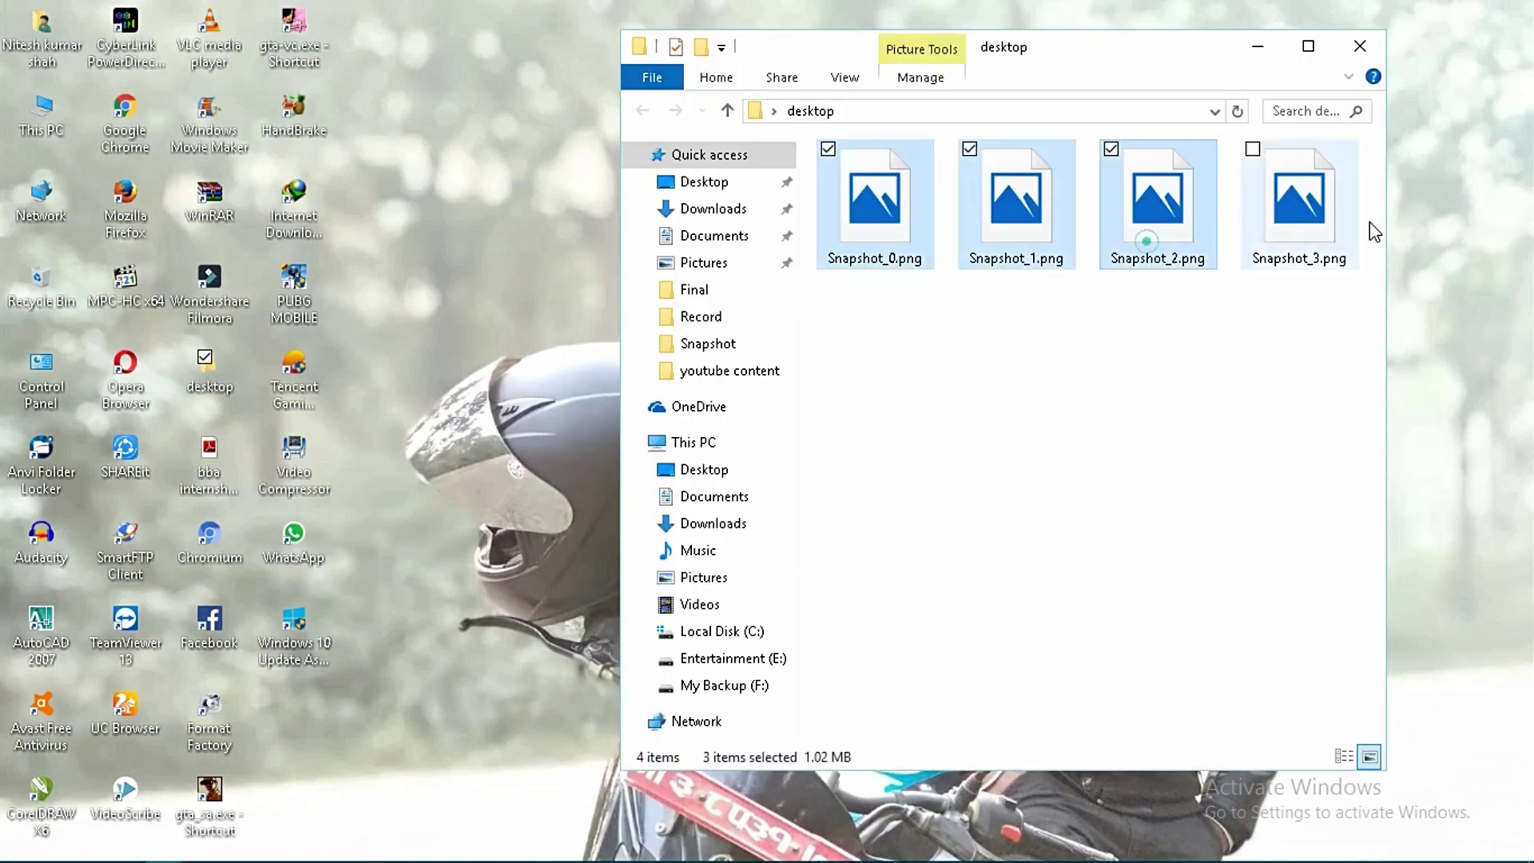
pyautogui.click(1234, 336)
pyautogui.click(1308, 45)
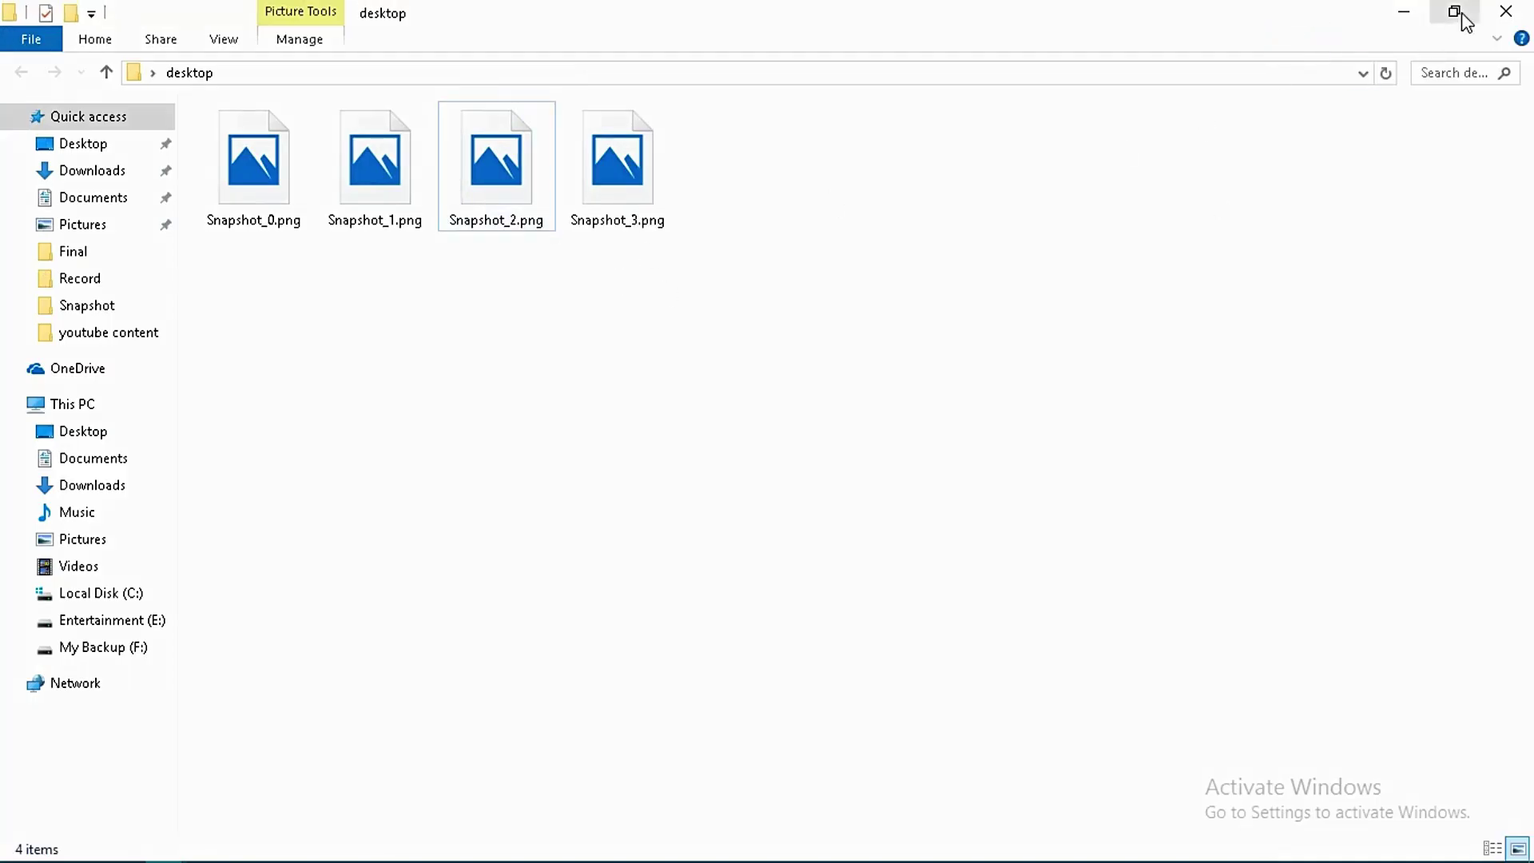
pyautogui.click(1506, 17)
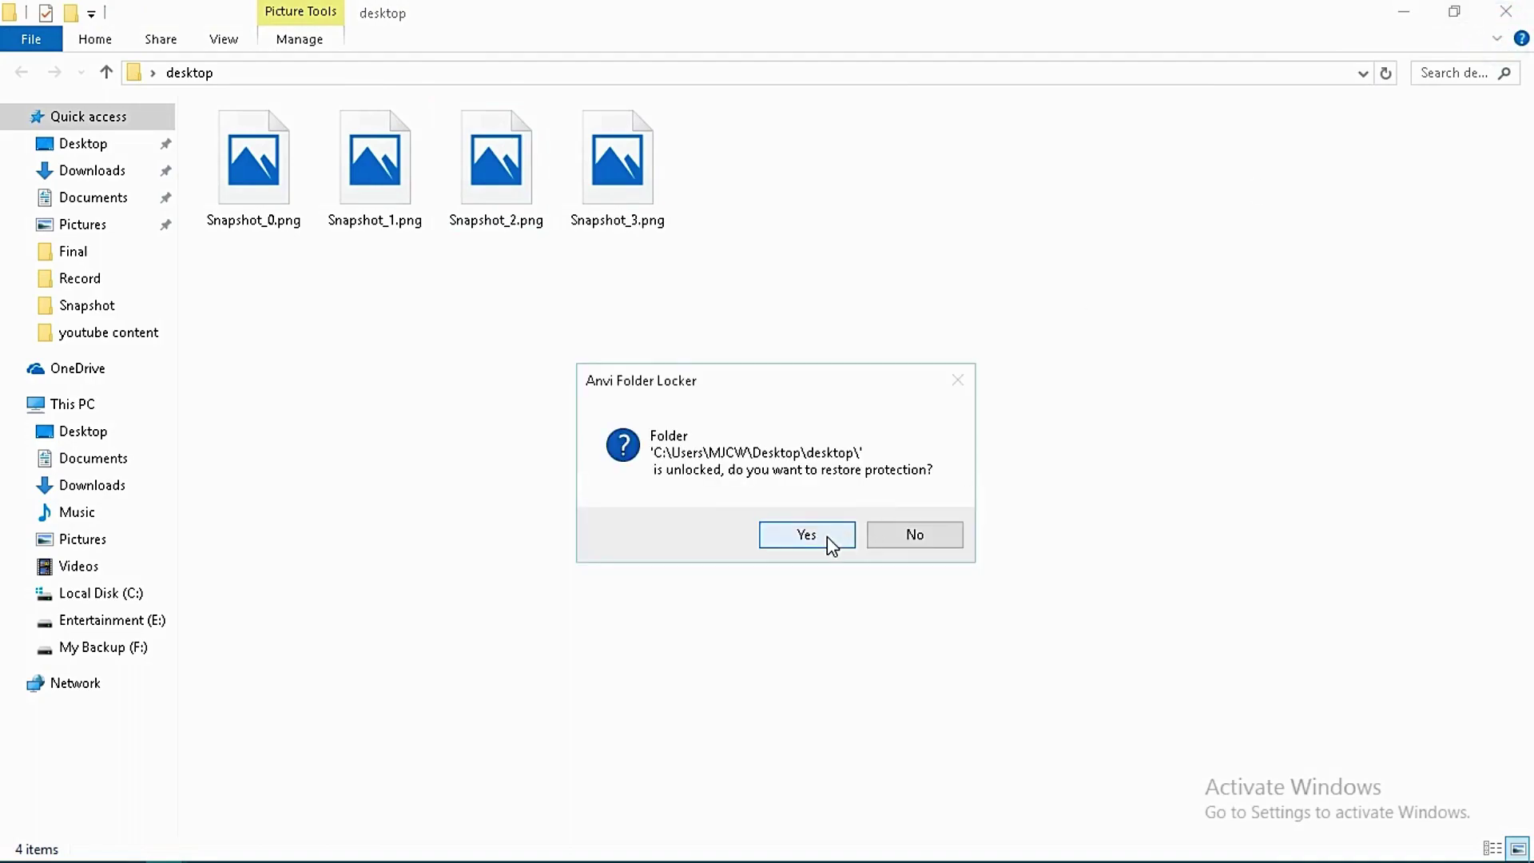
pyautogui.click(842, 541)
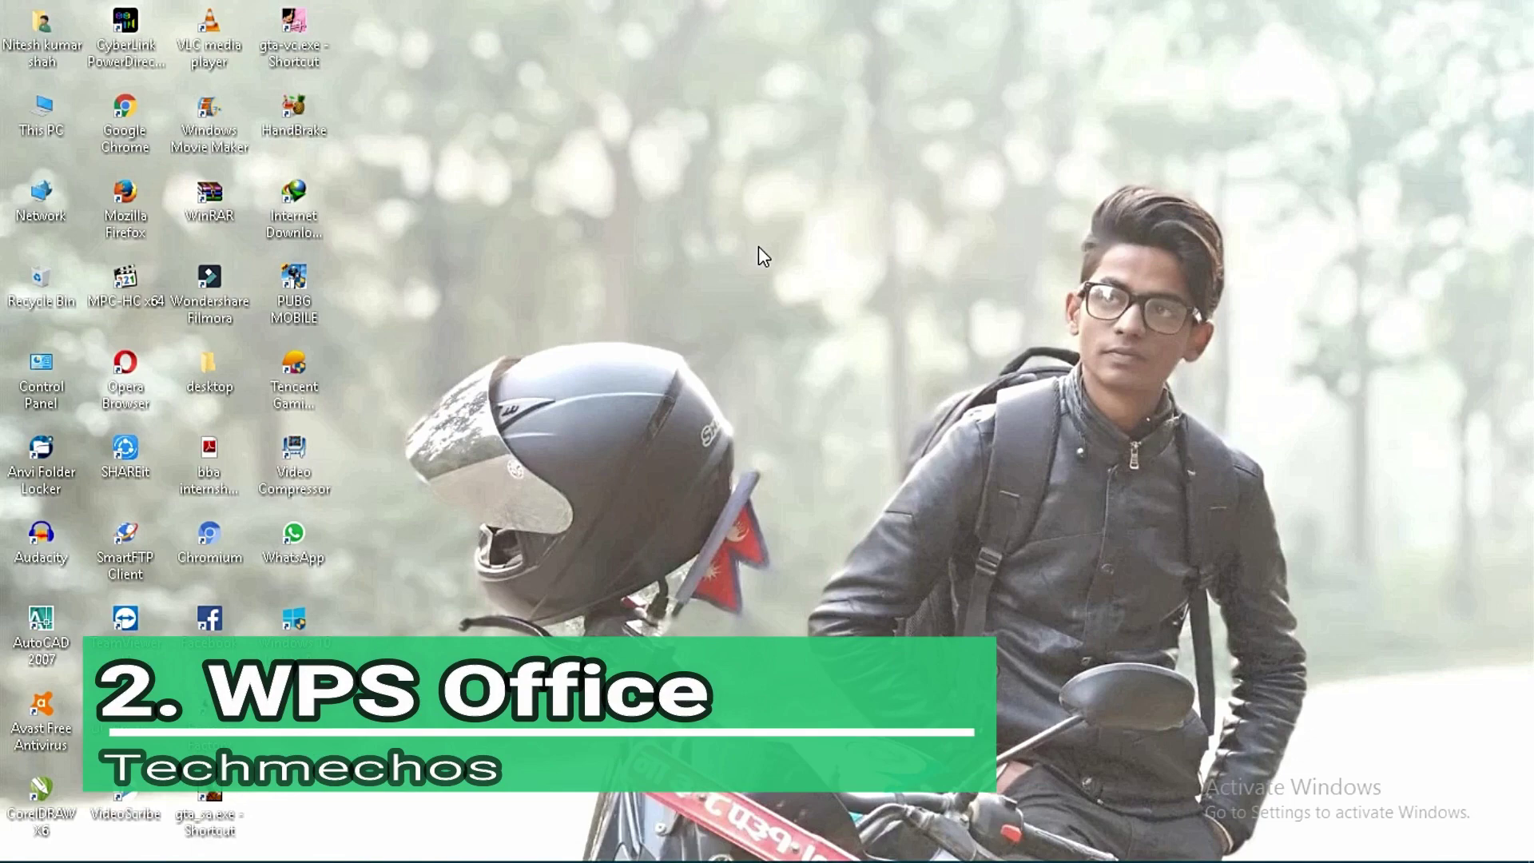
# Refresh the desktop, launch WPS Writer to show the WPS Office 2016 splash, then refresh again.
pyautogui.rightClick(911, 179)
pyautogui.click(955, 240)
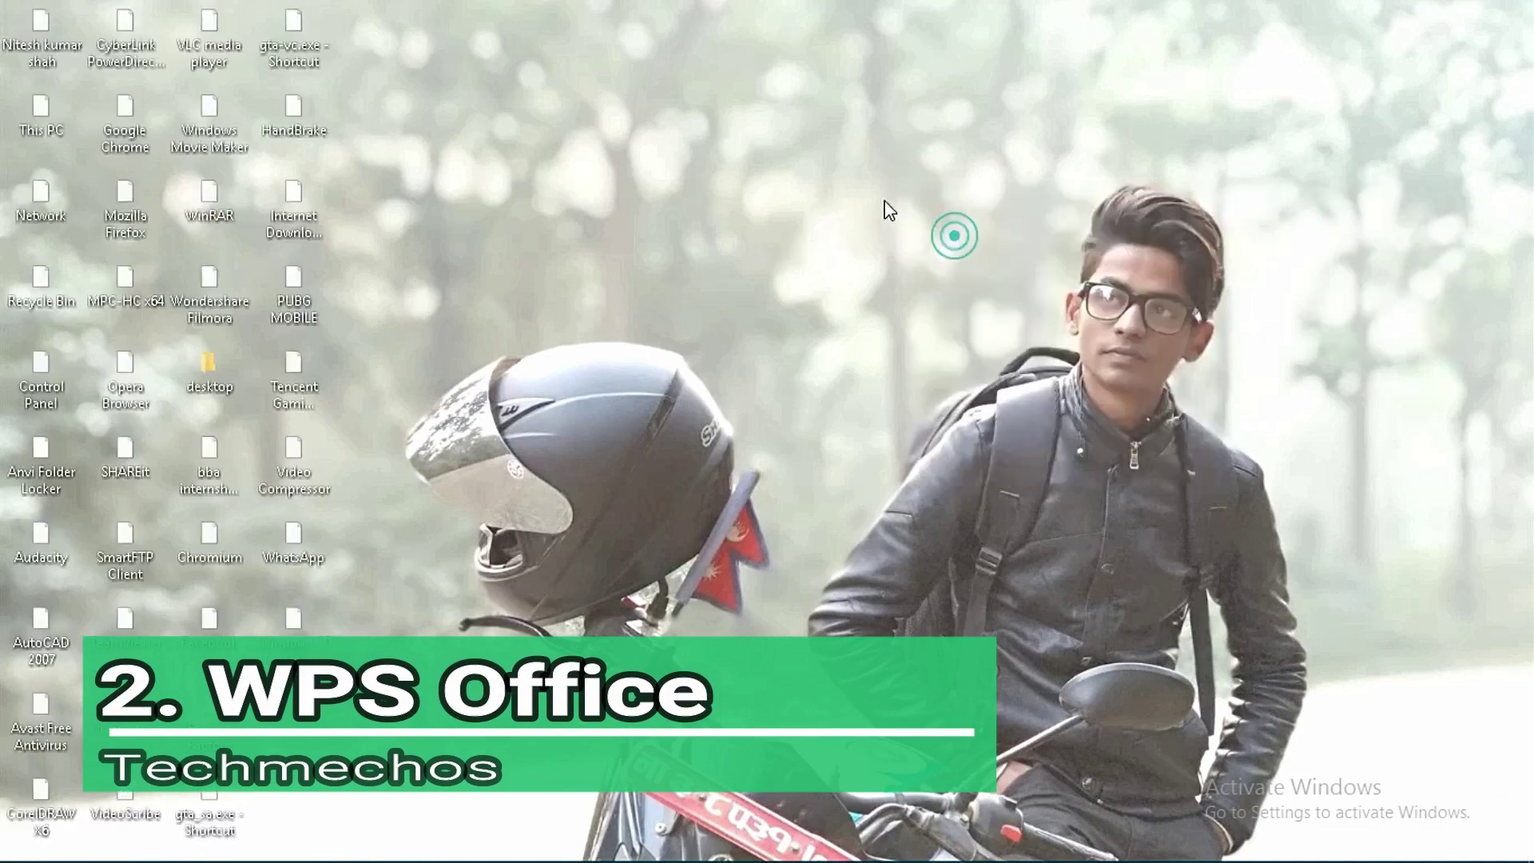
pyautogui.doubleClick(378, 287)
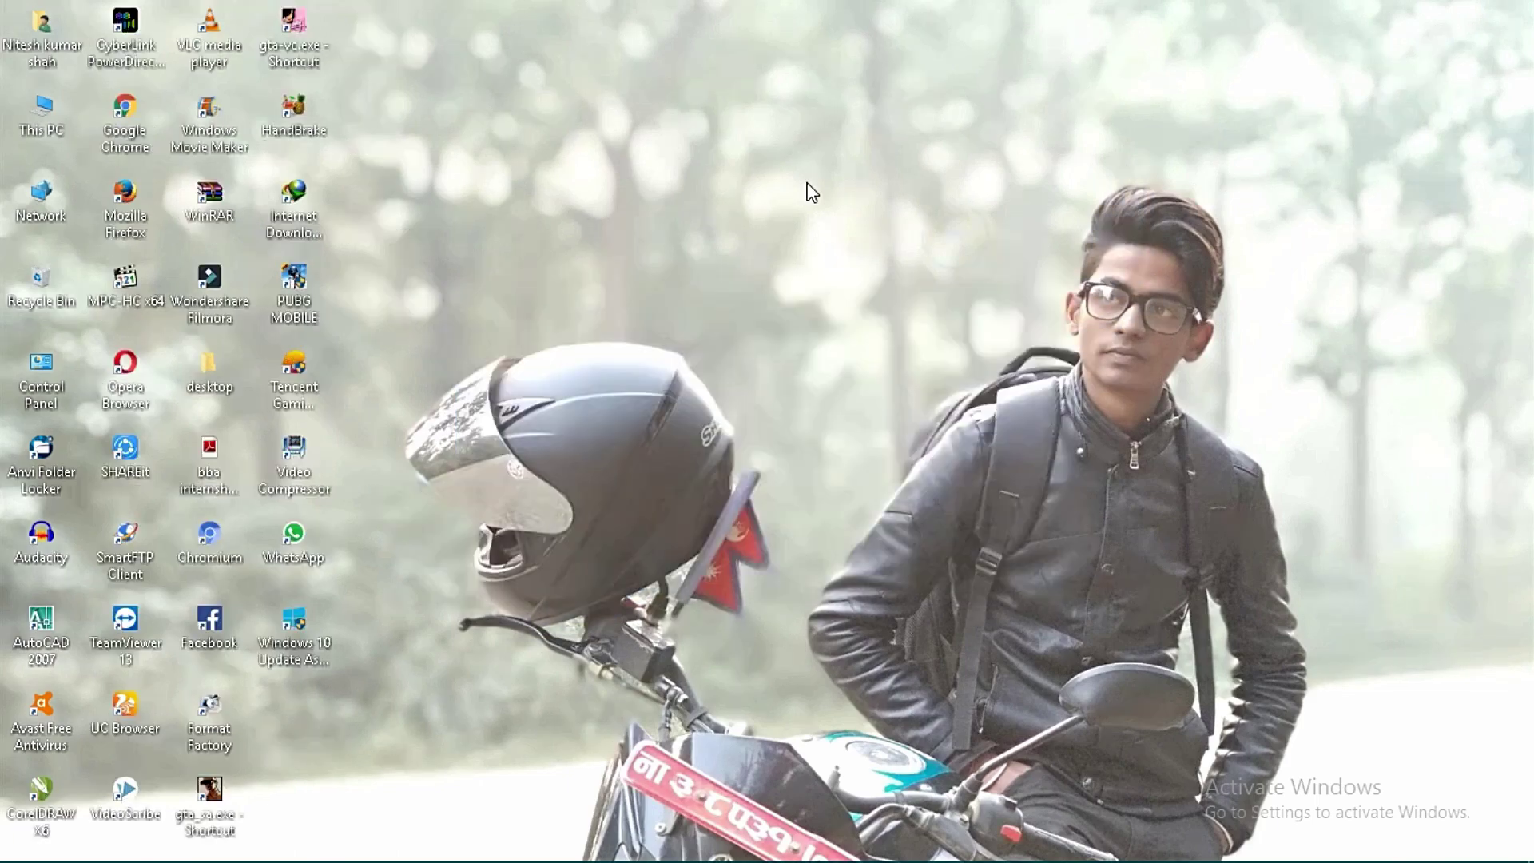
pyautogui.rightClick(808, 189)
pyautogui.click(828, 247)
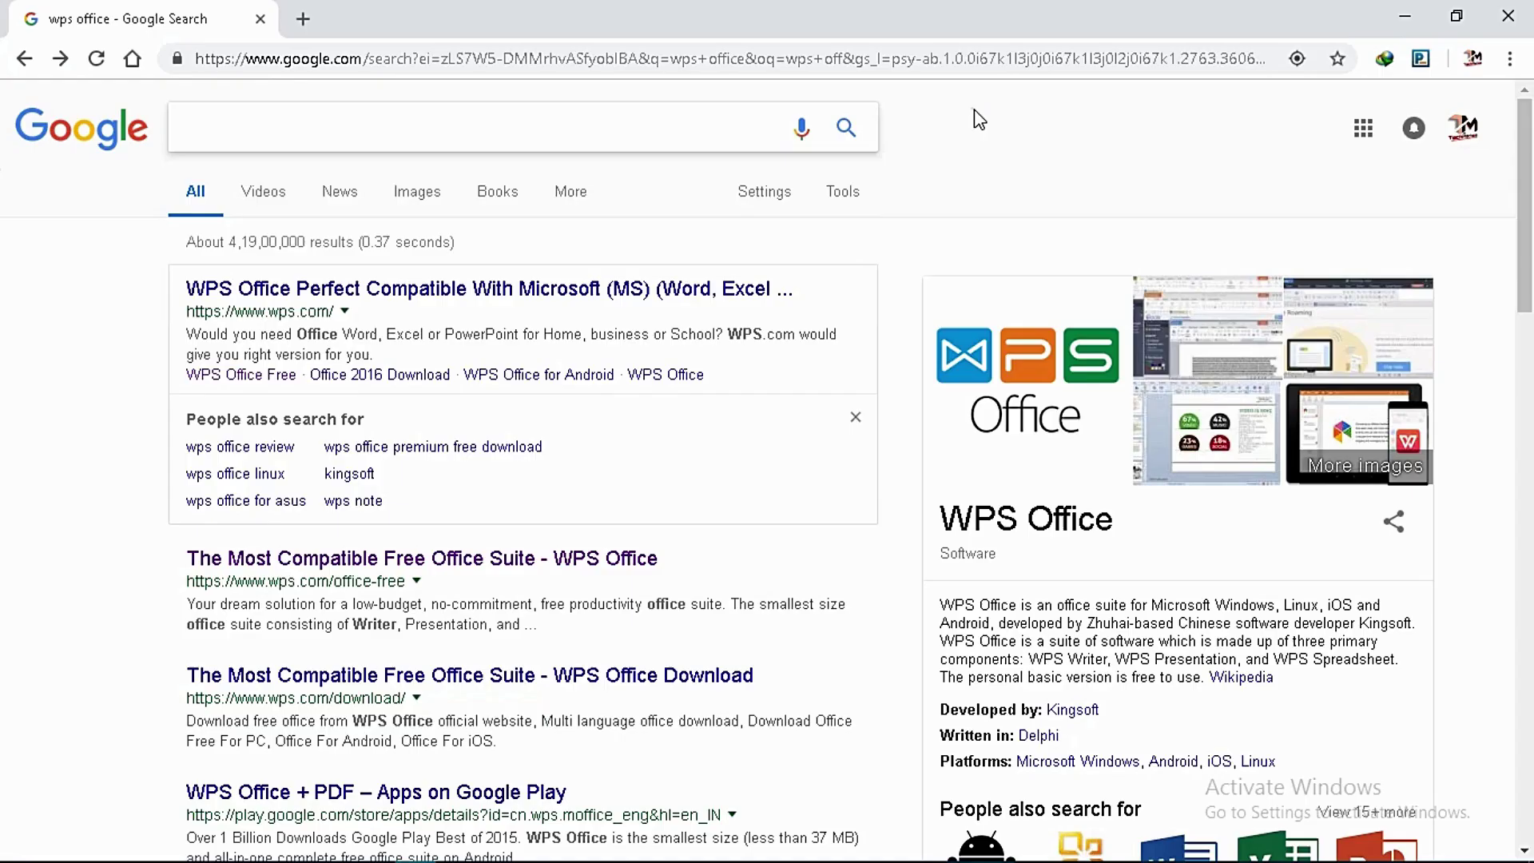
# Search Google for 'wps office', open the WPS Office Free page, and resume the installer download.
pyautogui.click(674, 132)
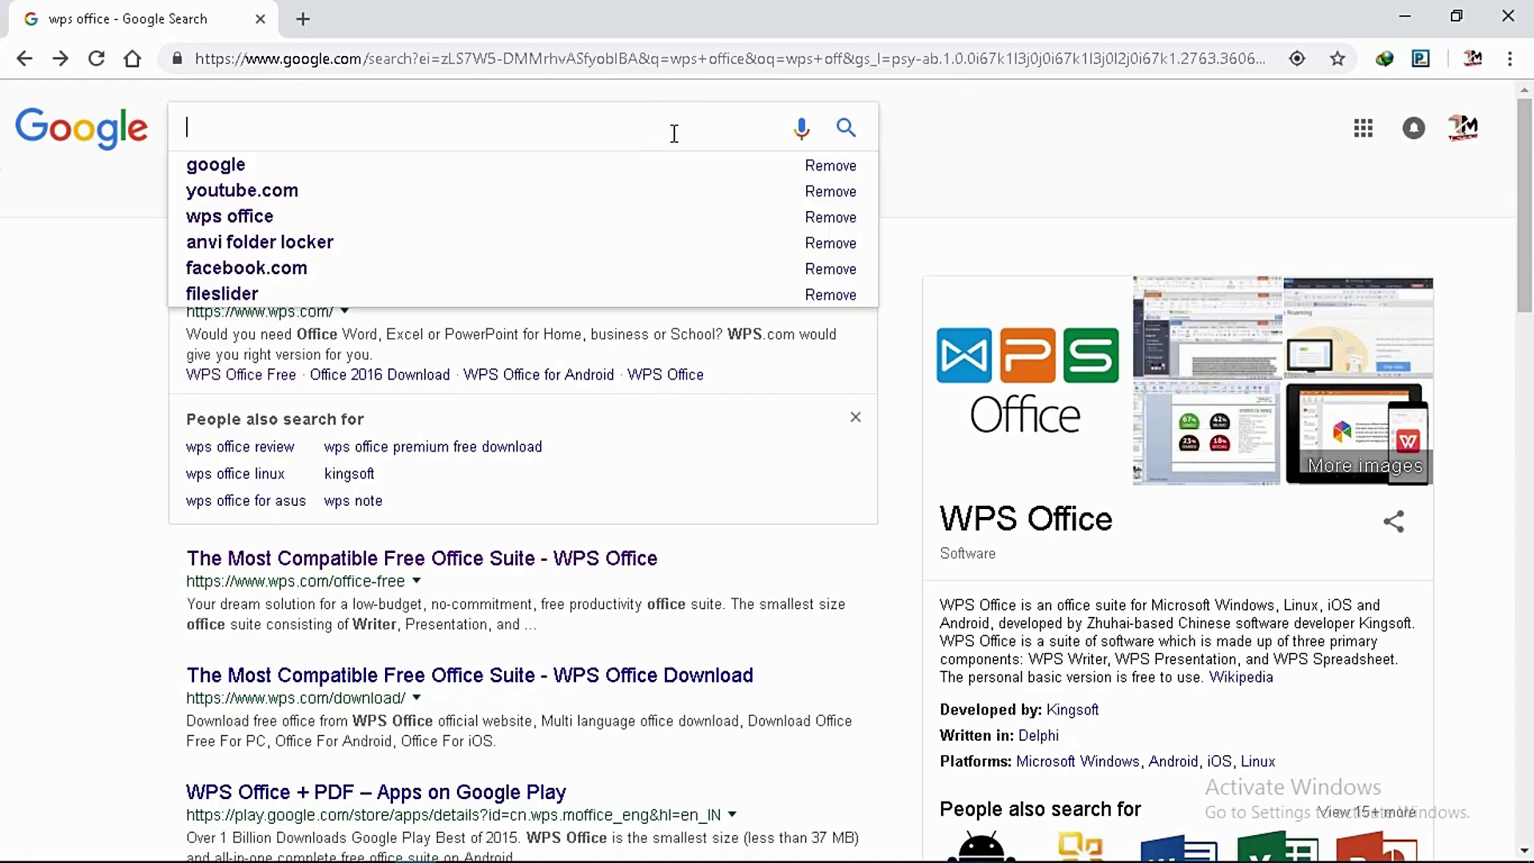
pyautogui.write('wps')
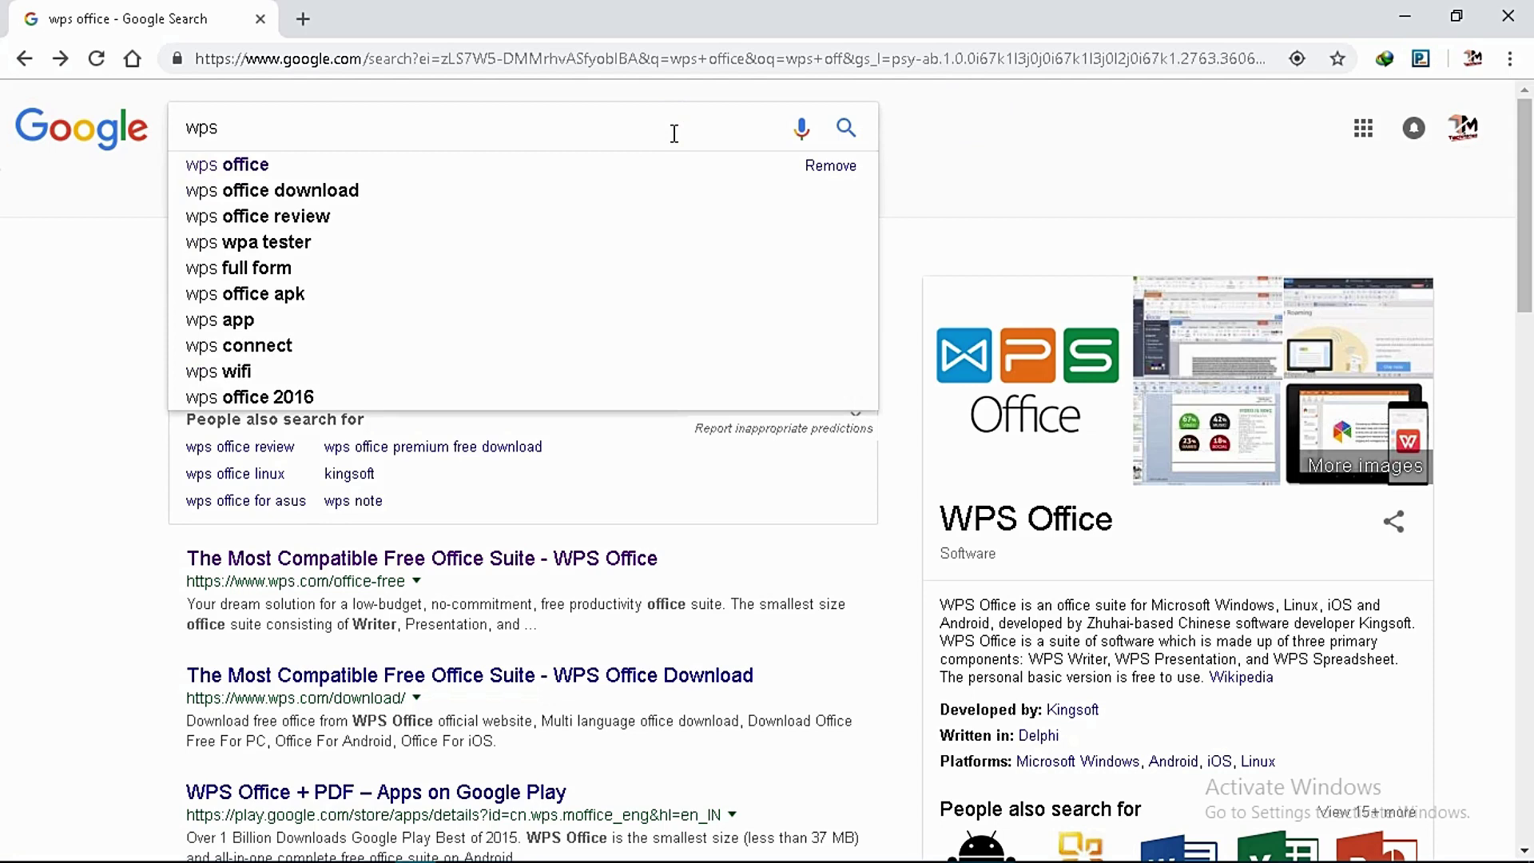
pyautogui.write(' office')
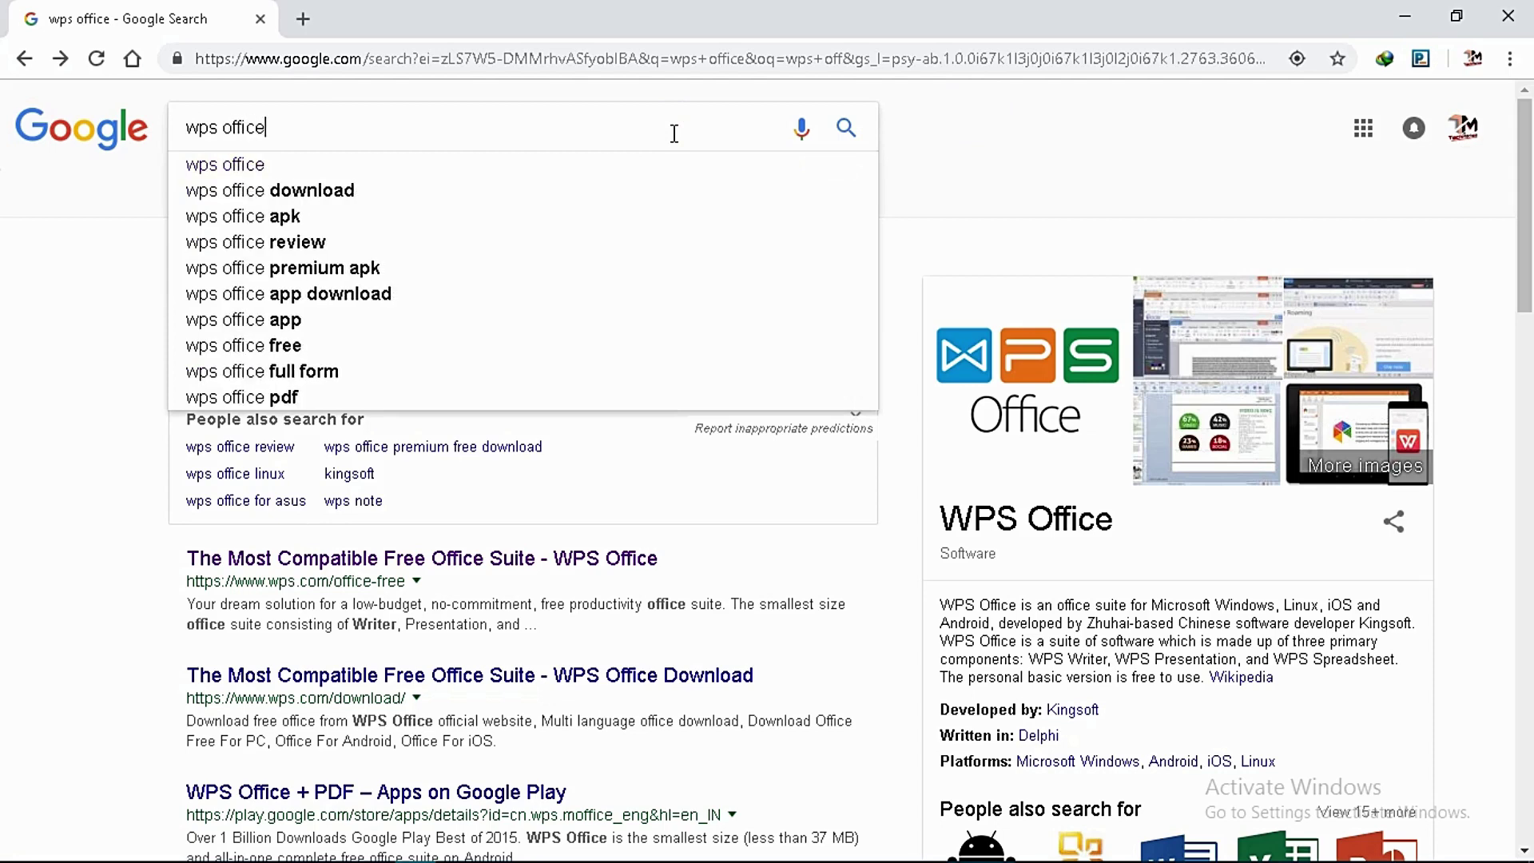
pyautogui.press('Return')
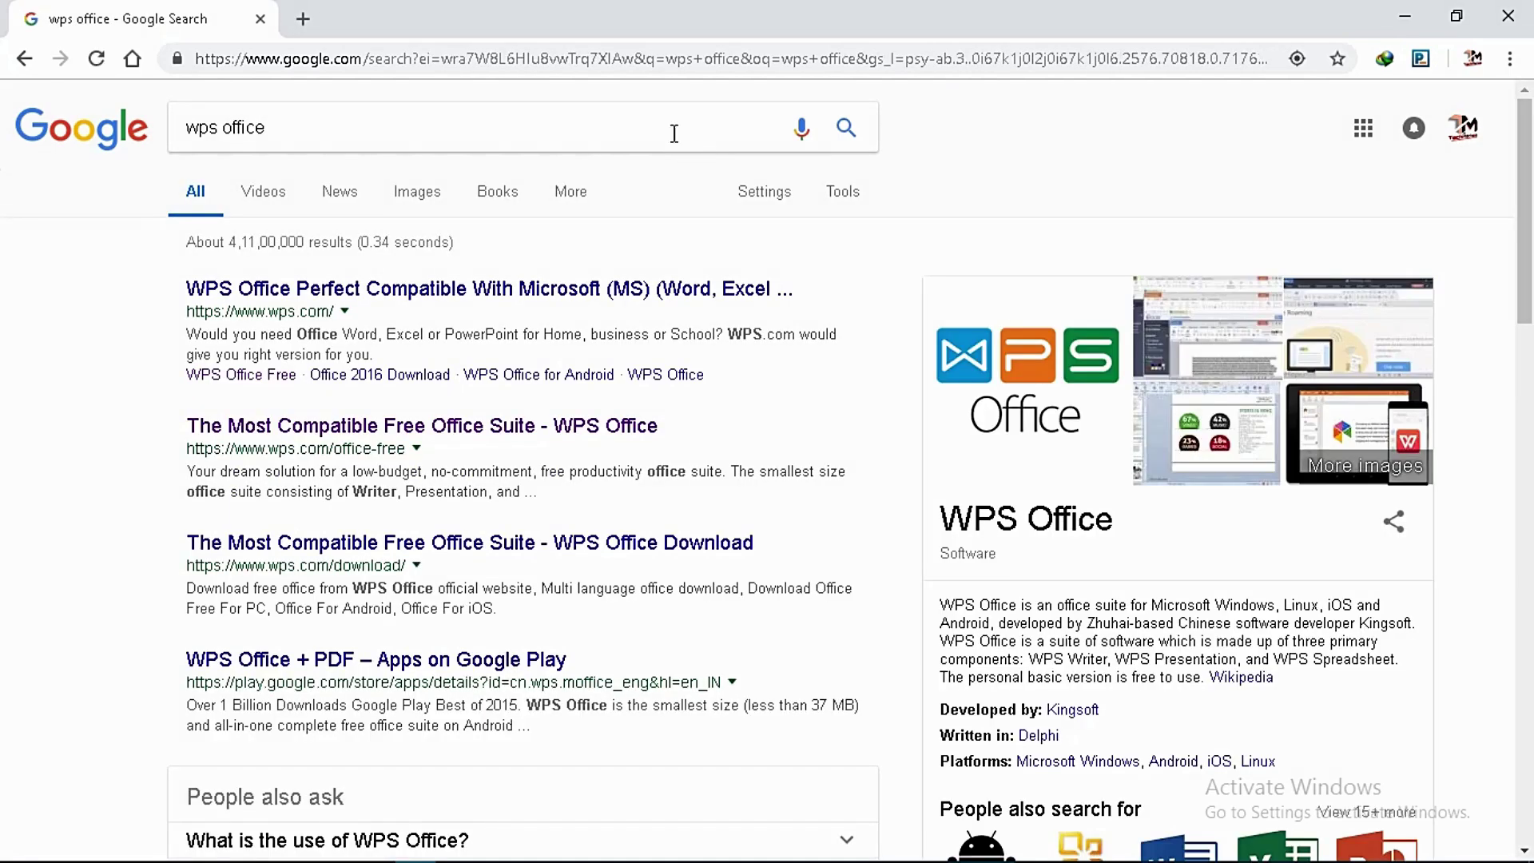
pyautogui.click(254, 392)
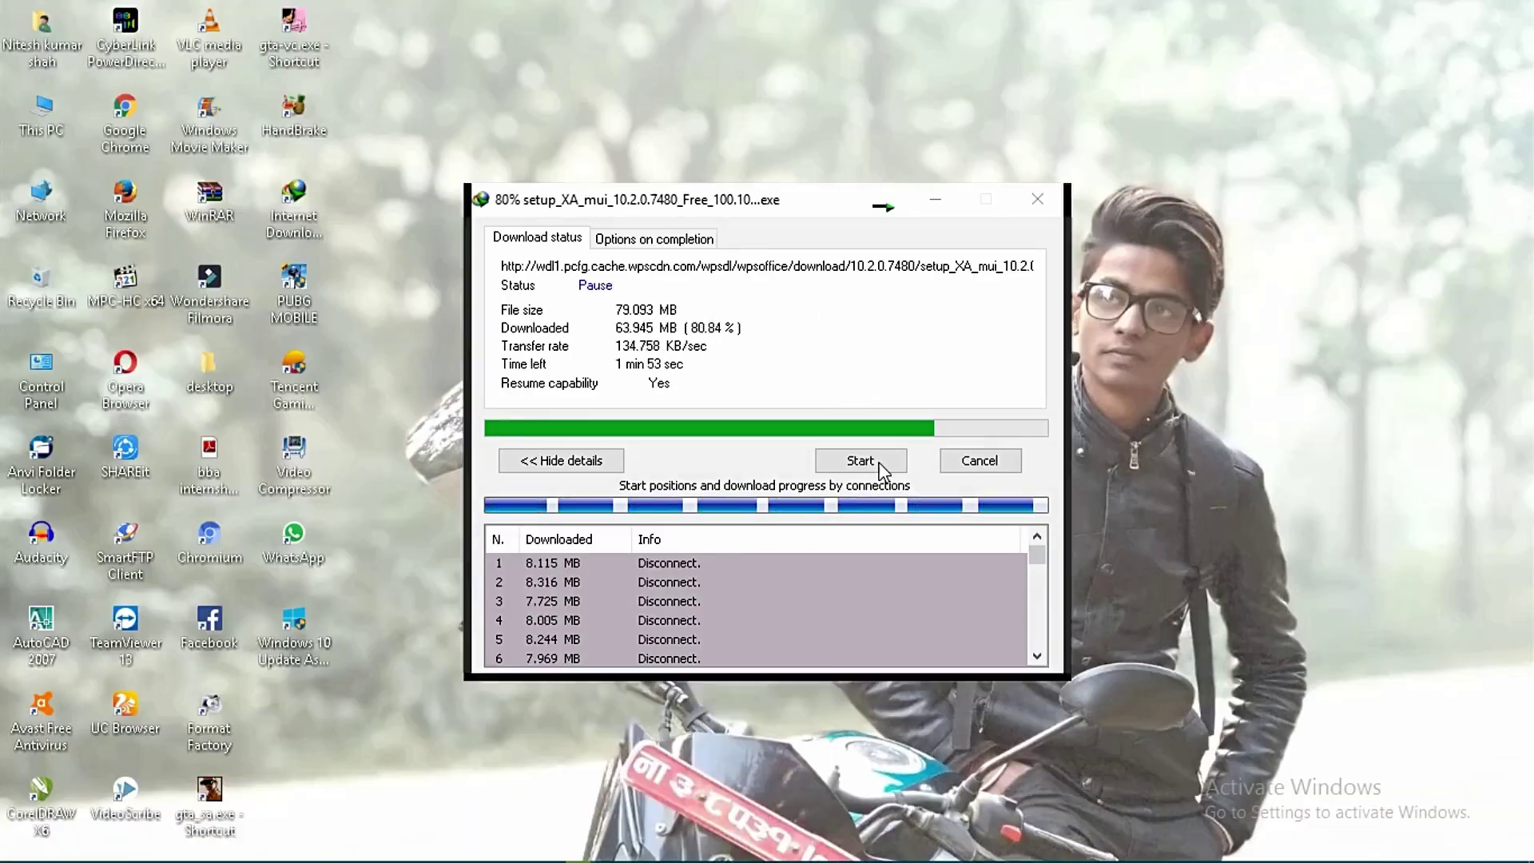
pyautogui.click(867, 457)
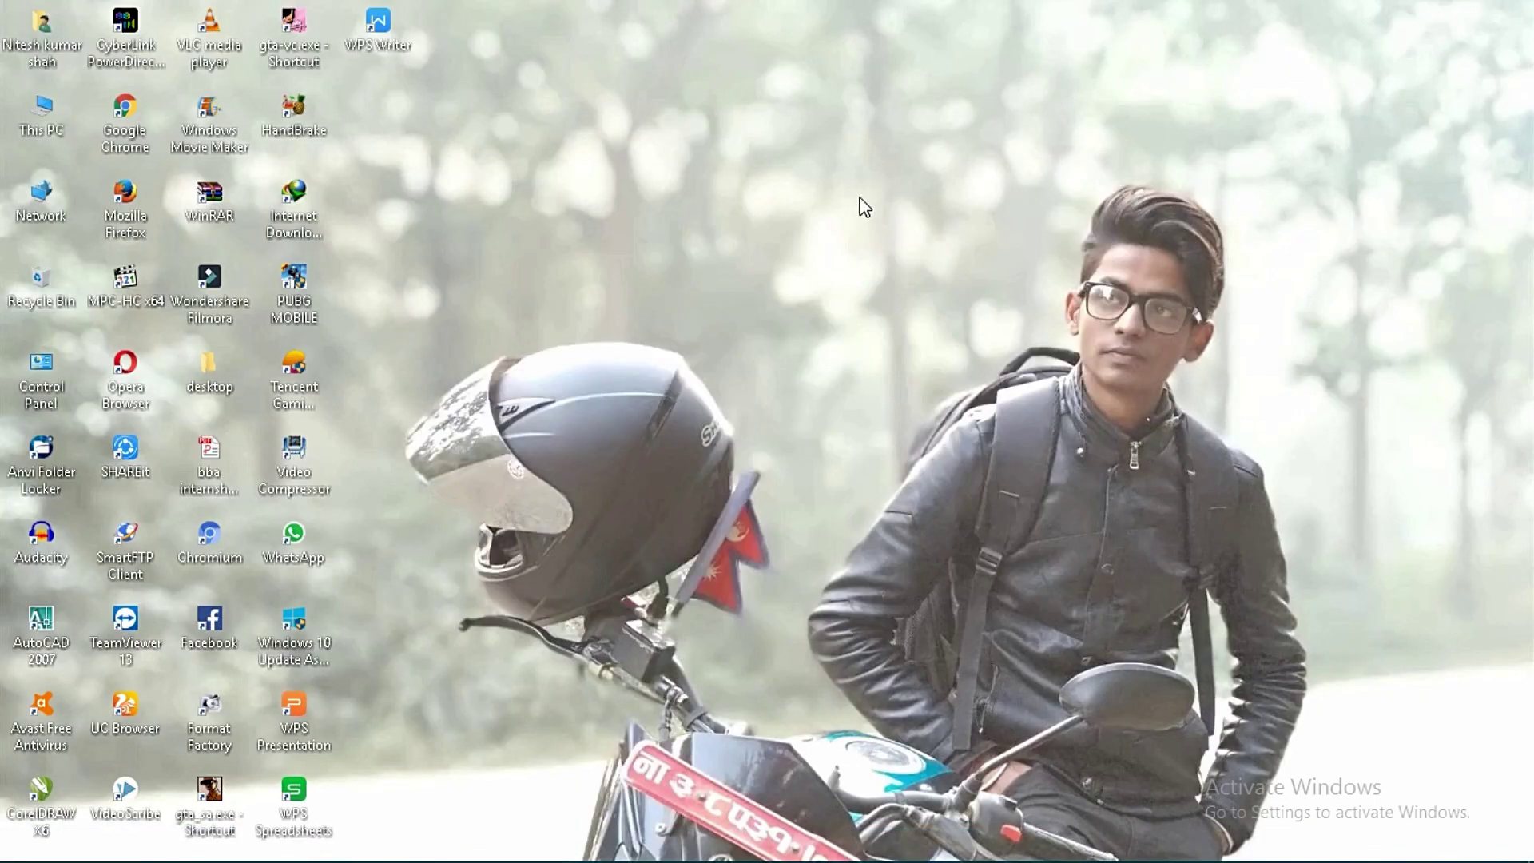
pyautogui.rightClick(837, 166)
pyautogui.click(871, 233)
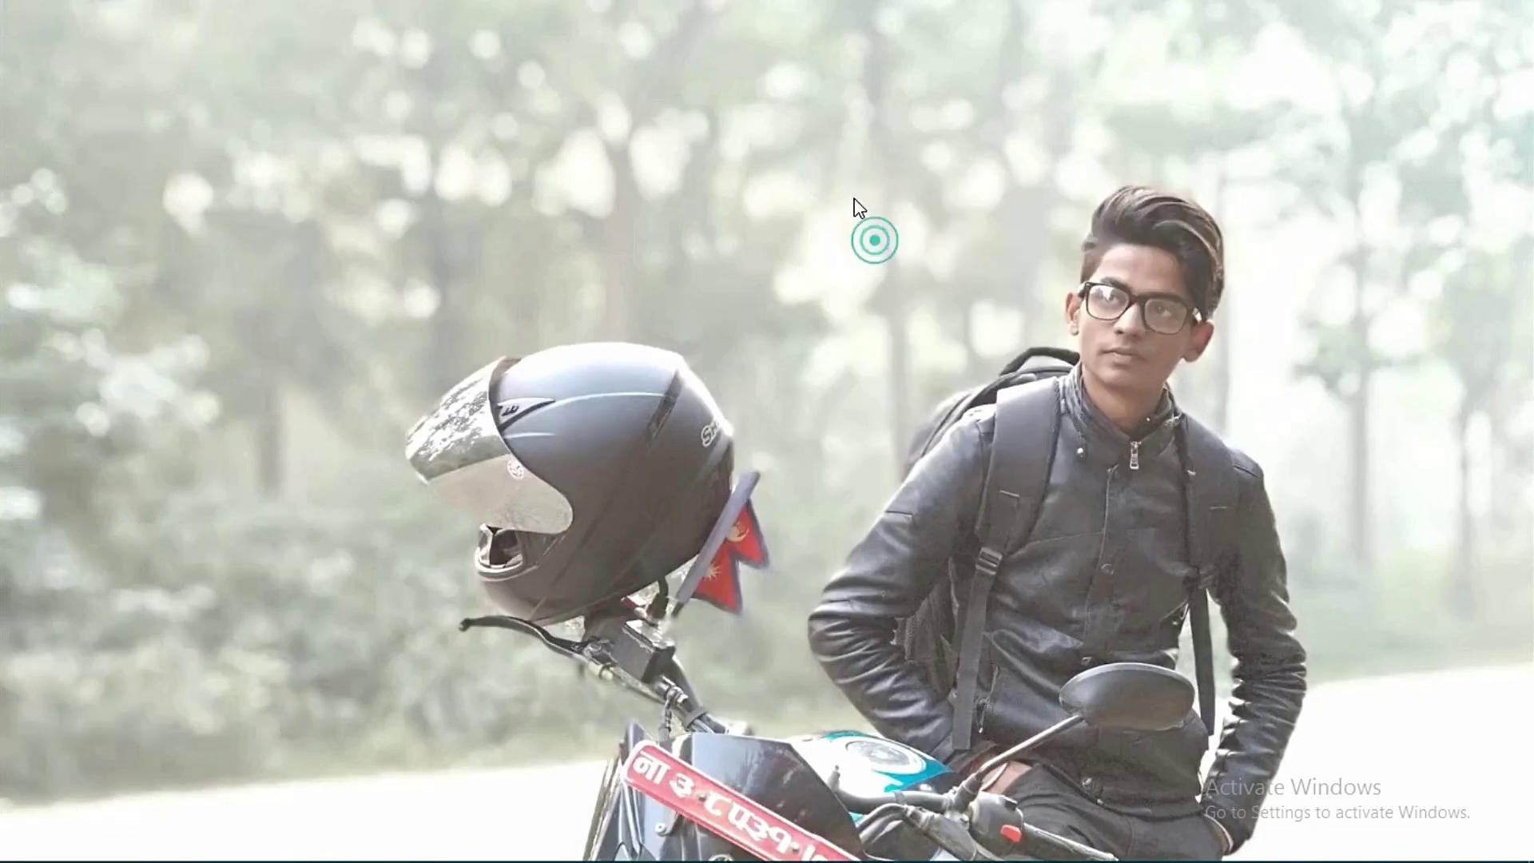
pyautogui.rightClick(763, 152)
pyautogui.click(831, 221)
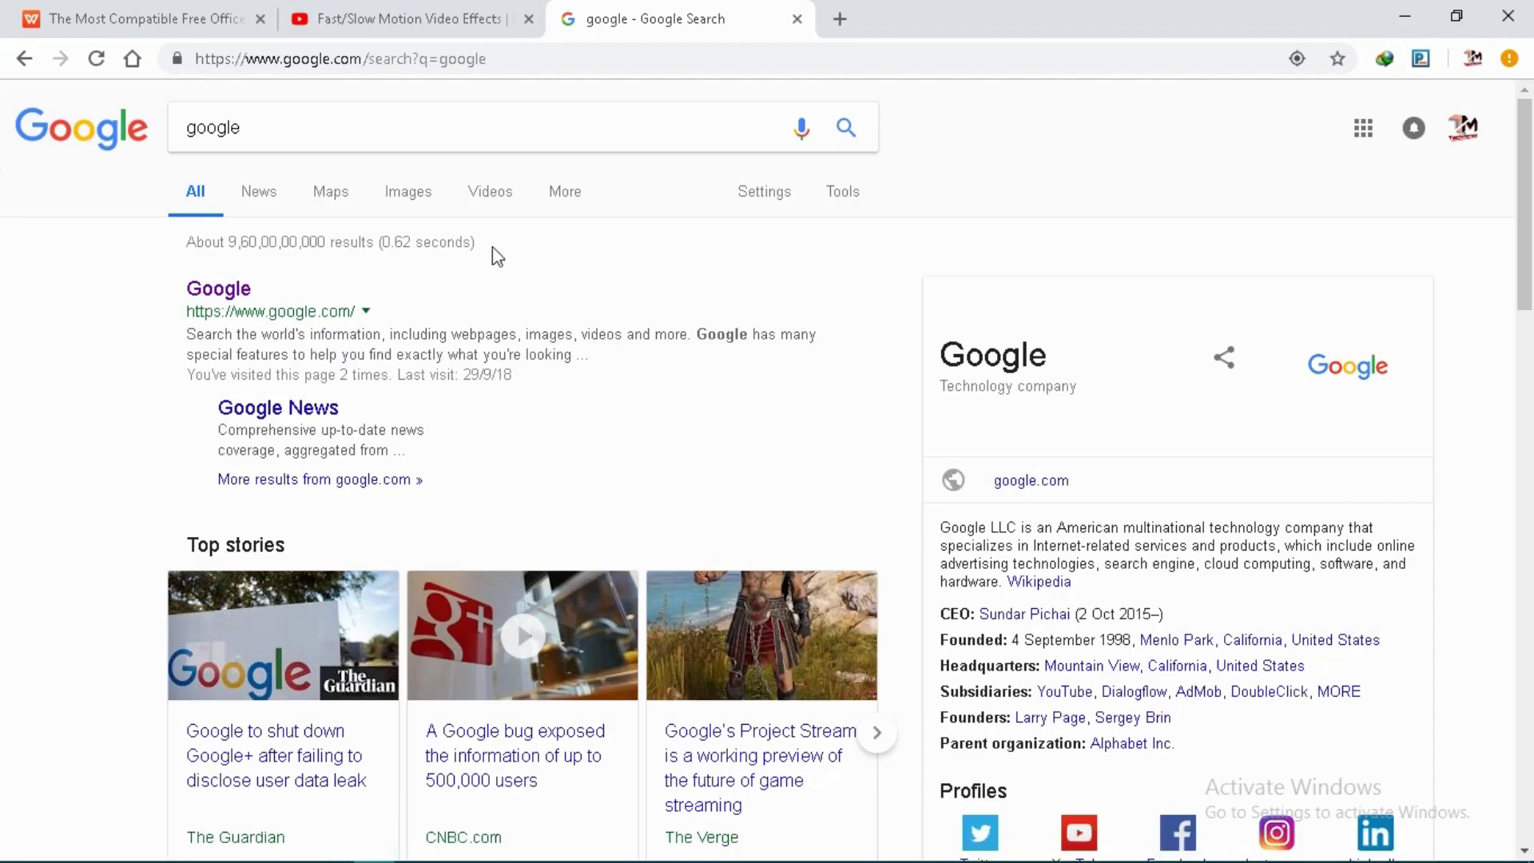
# Search Google for 'driver pack solution' and open the DriverPack site drp.su.
pyautogui.click(449, 136)
pyautogui.press('BackSpace')
pyautogui.press('BackSpace')
pyautogui.press('BackSpace')
pyautogui.press('BackSpace')
pyautogui.press('BackSpace')
pyautogui.press('BackSpace')
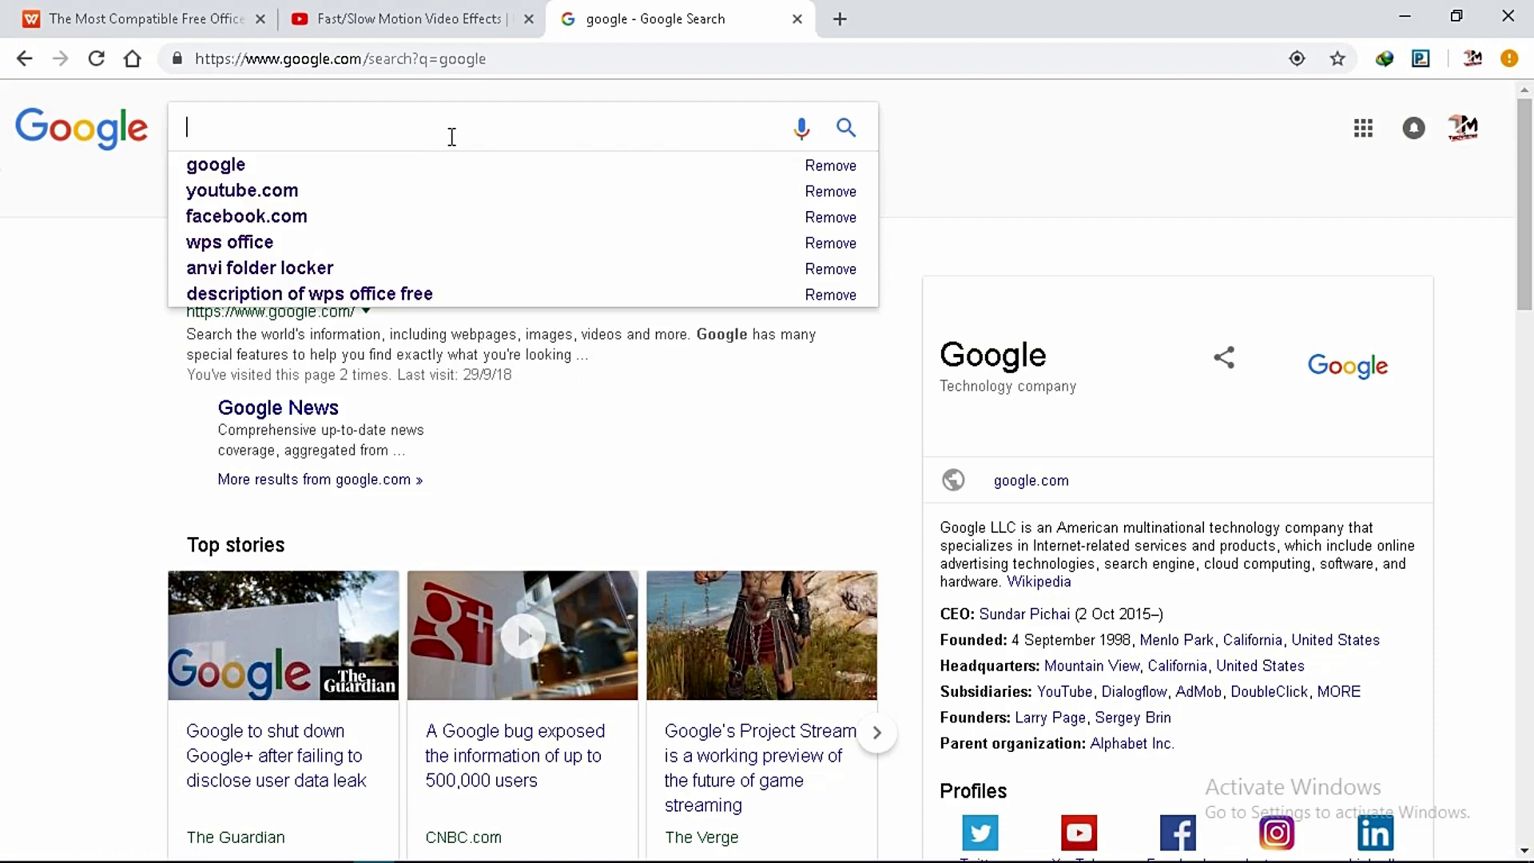
pyautogui.write('drive')
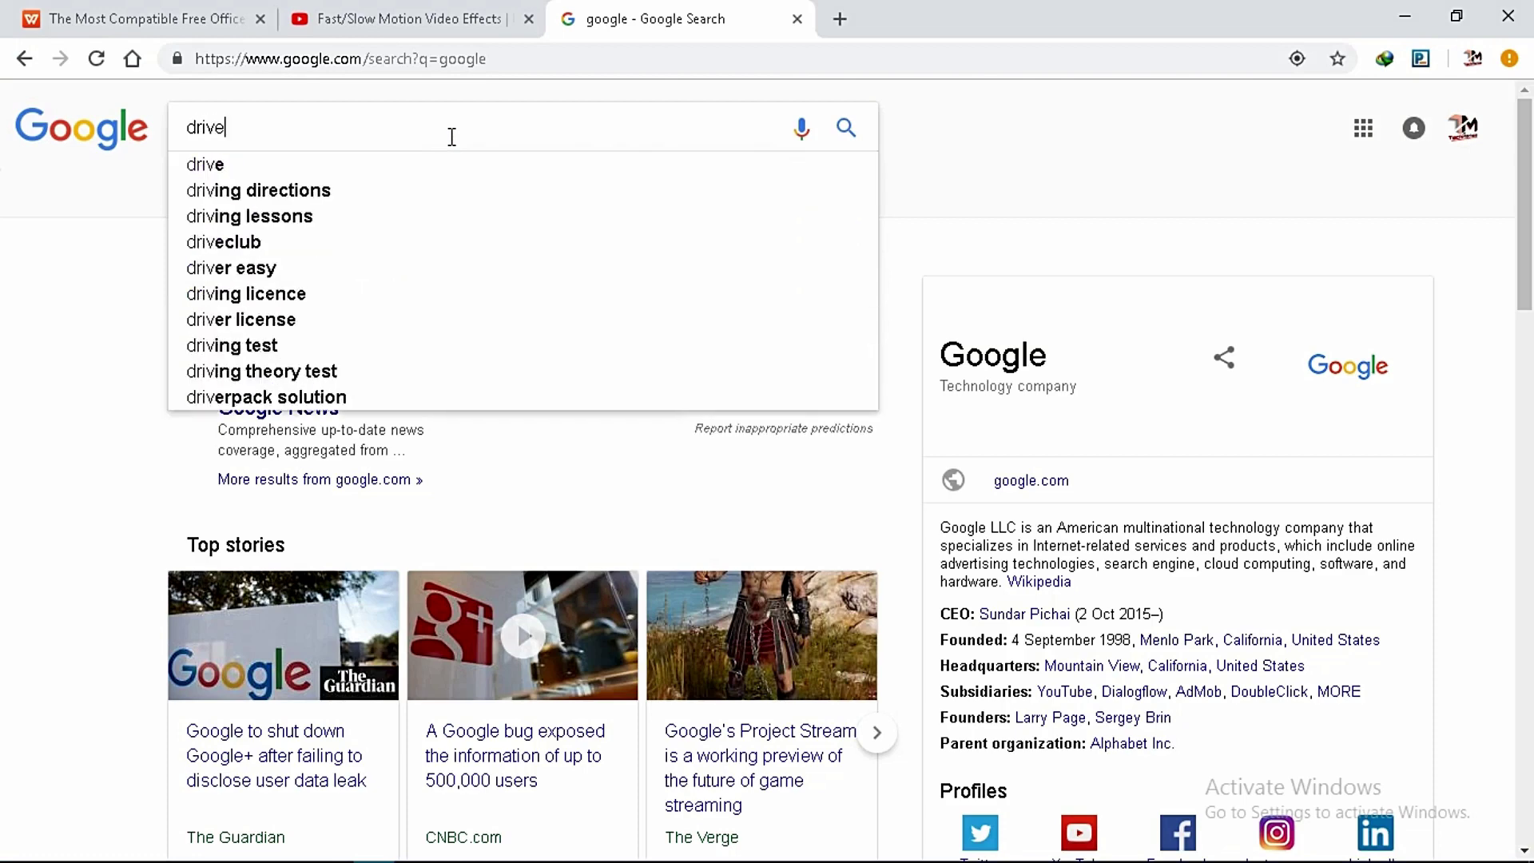
pyautogui.write('r pack solut')
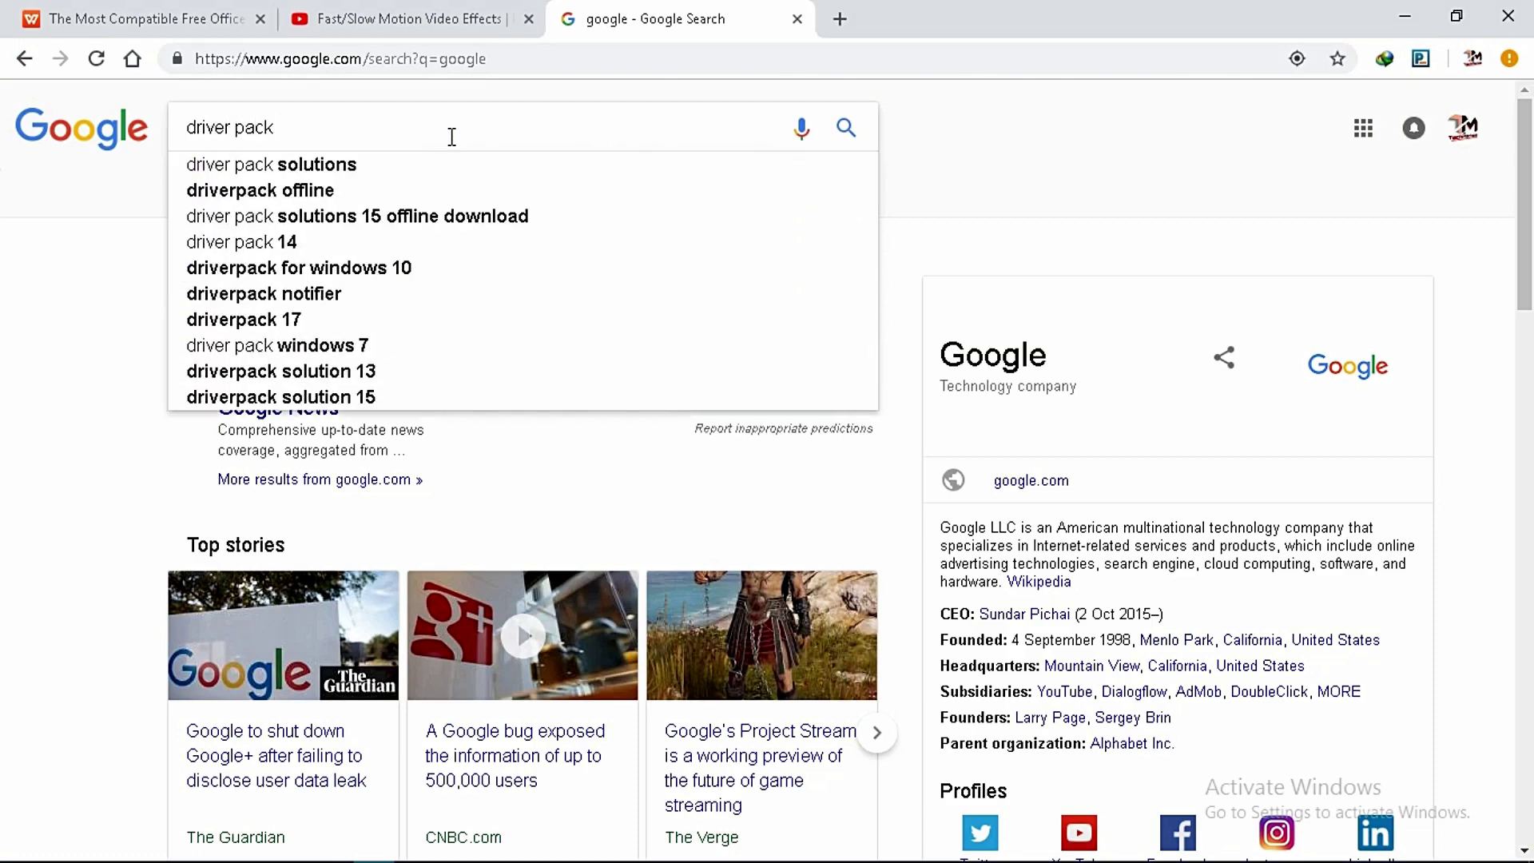
pyautogui.click(438, 163)
pyautogui.click(372, 289)
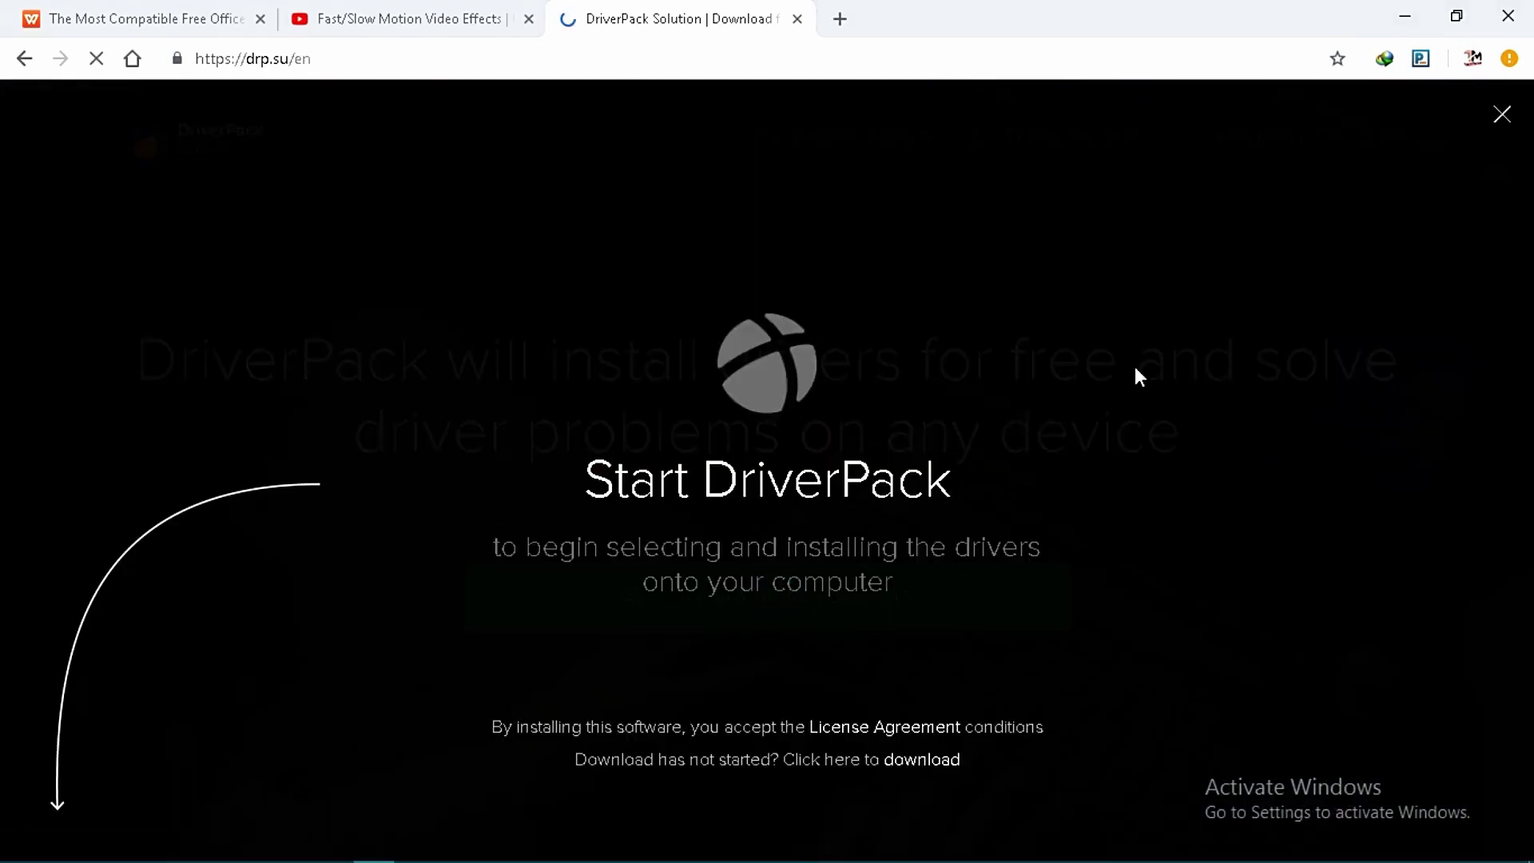
# Download DriverPack-17-Online.exe, dismiss the page overlay, and run the installer.
pyautogui.click(757, 517)
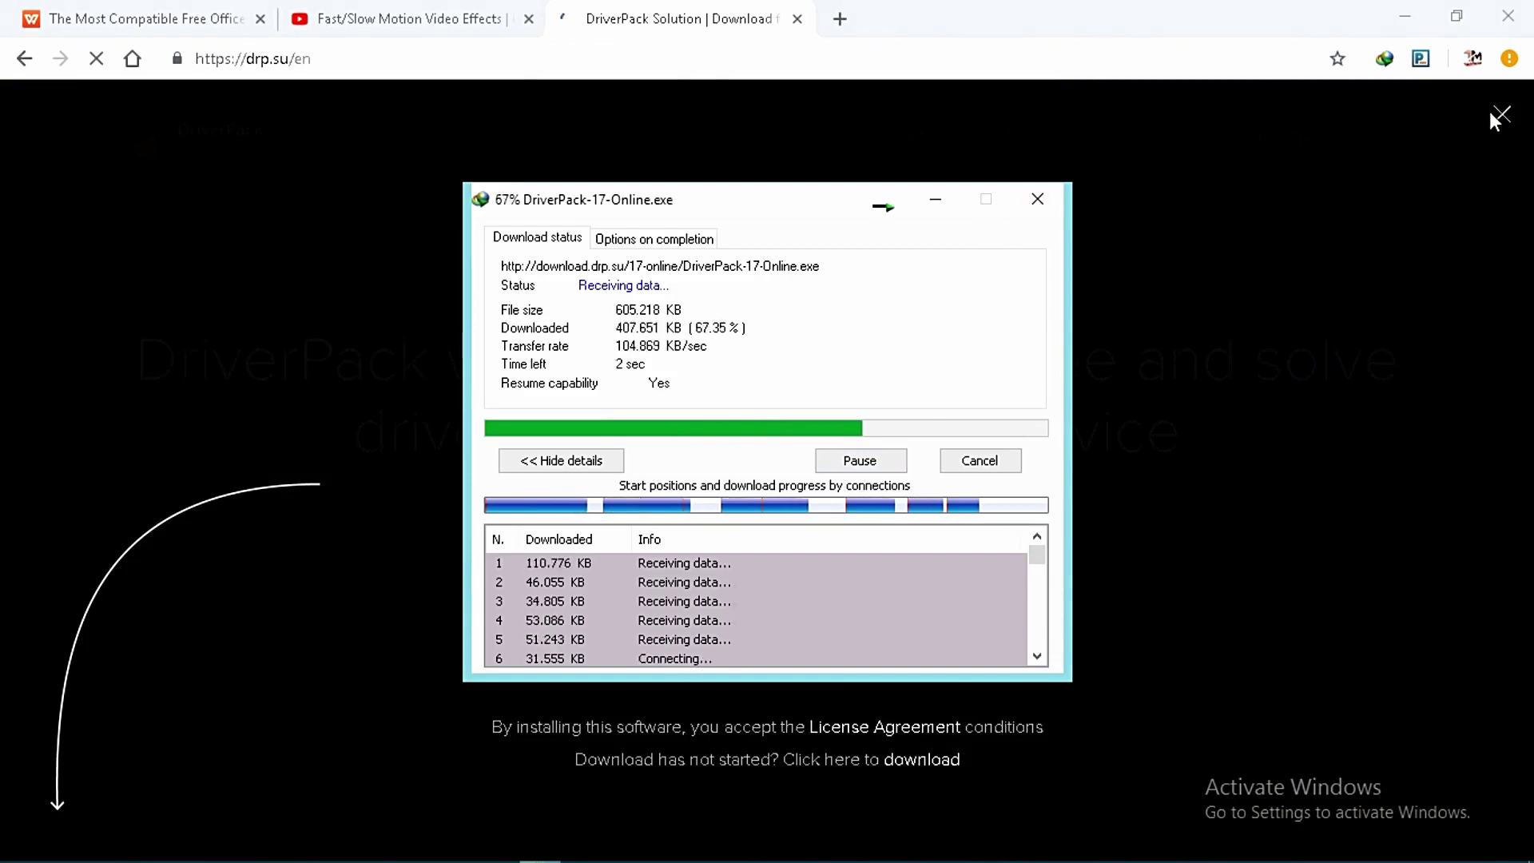
pyautogui.click(1503, 113)
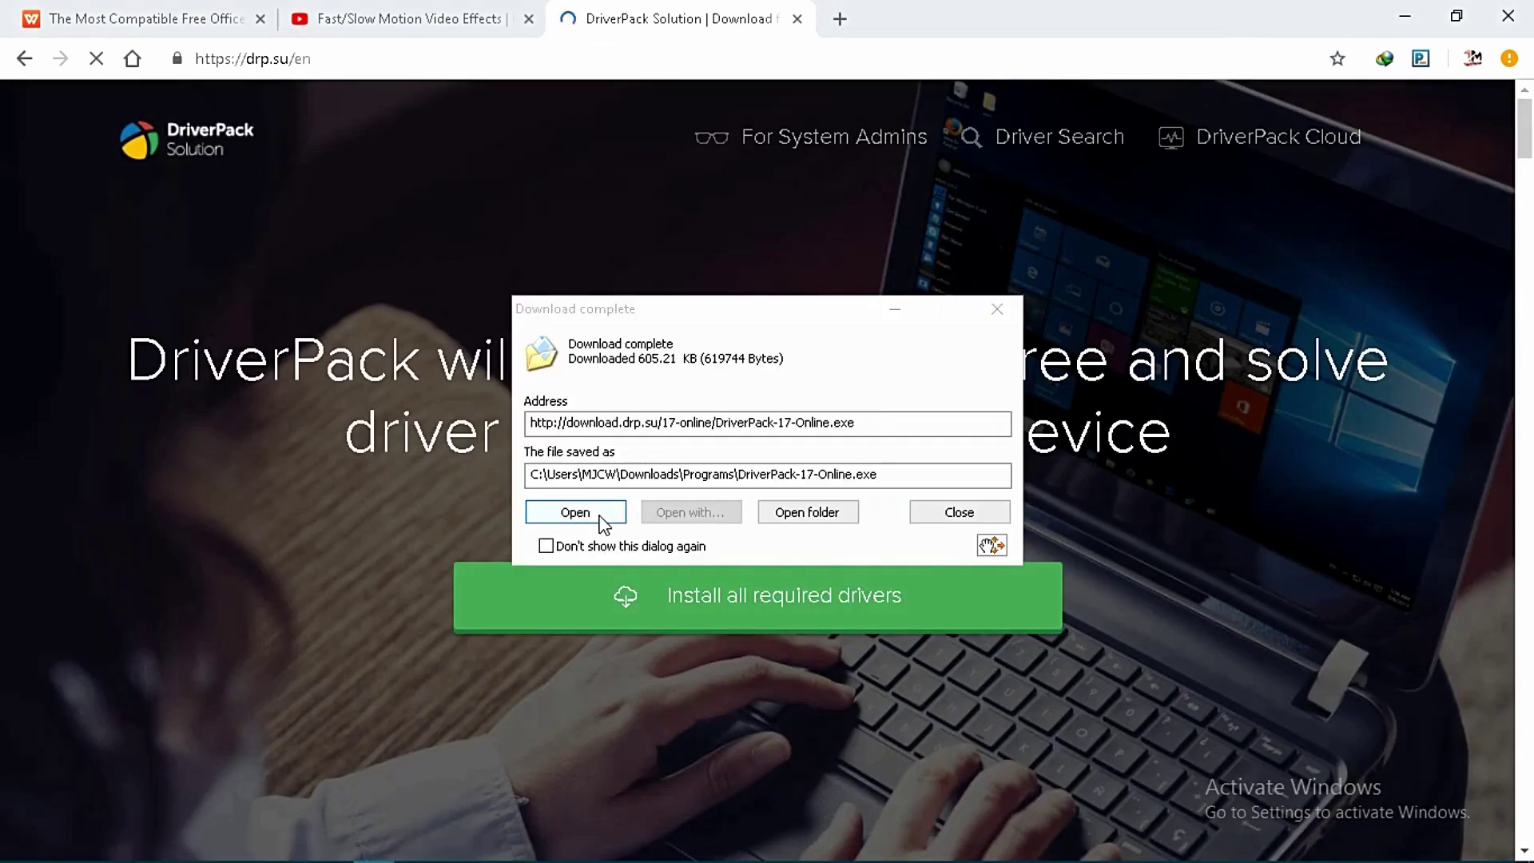
pyautogui.click(600, 513)
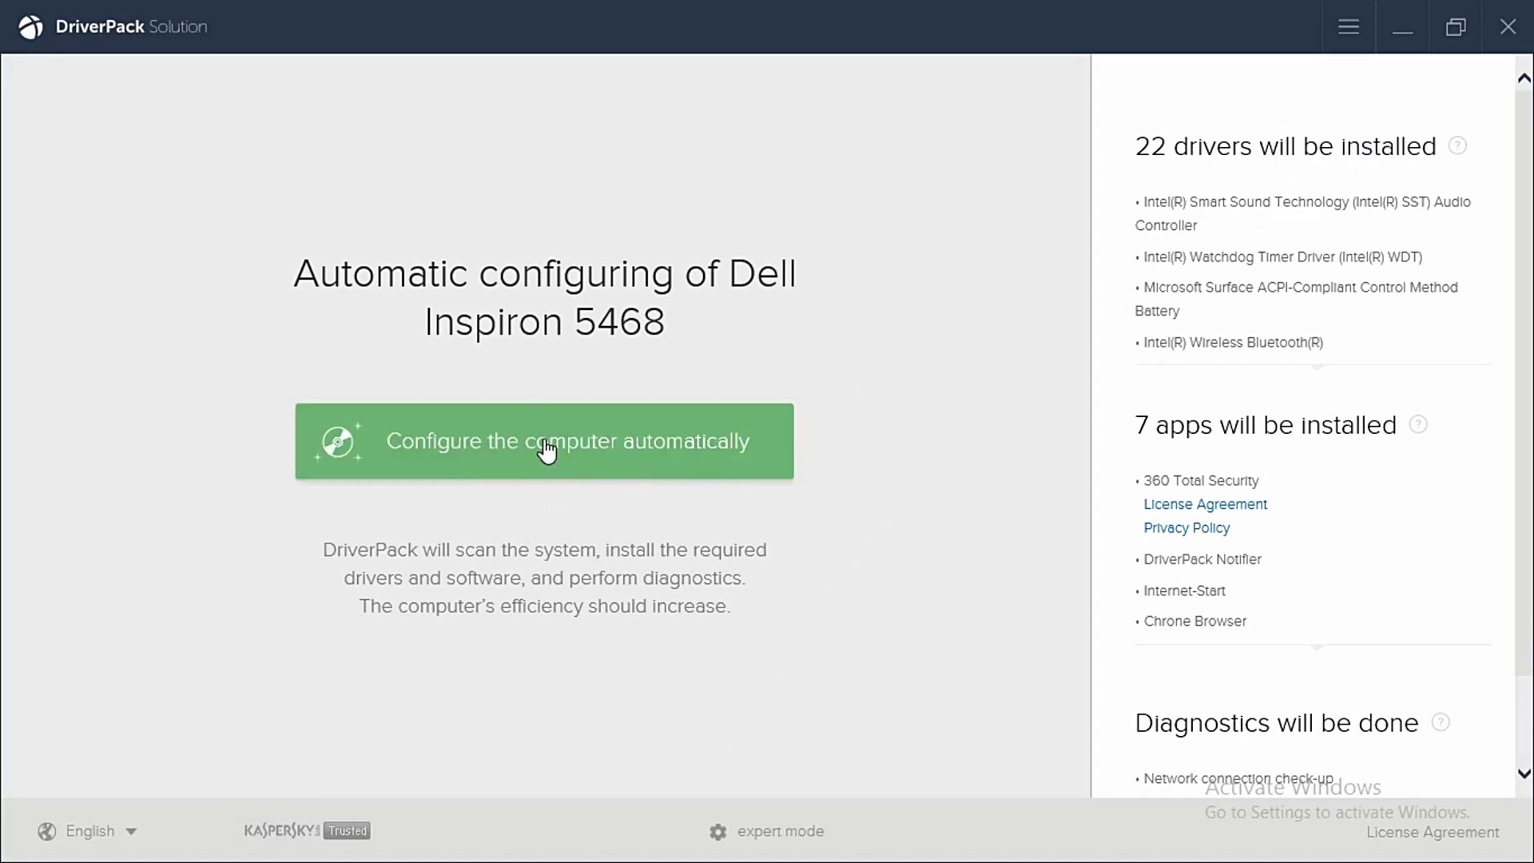
# Switch to expert mode, start the 17.49GB DriverPack Offline download, and close DriverPack.
pyautogui.click(1508, 31)
pyautogui.click(128, 382)
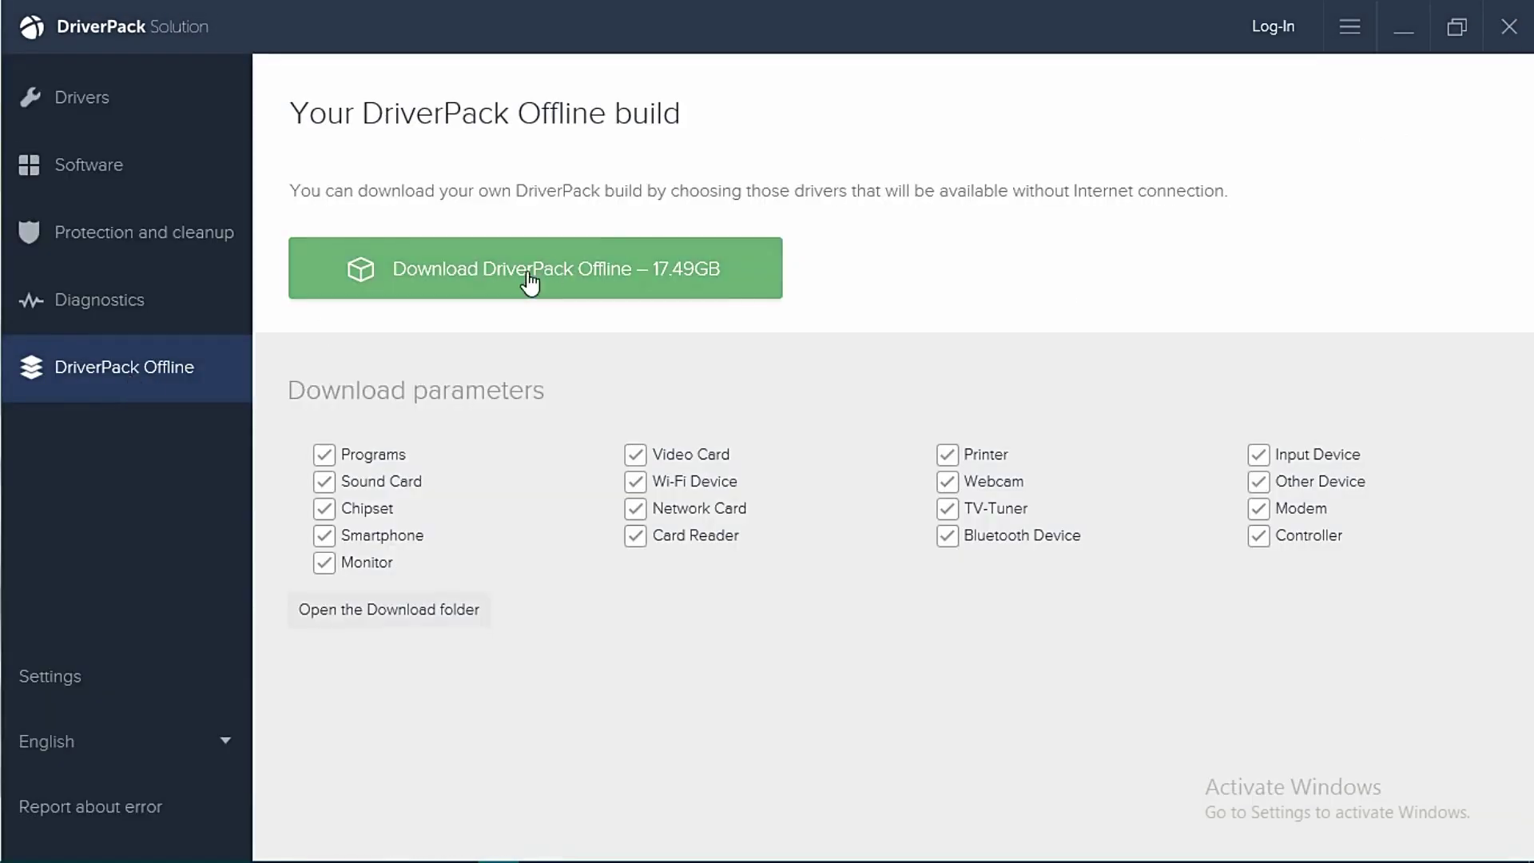
pyautogui.click(590, 272)
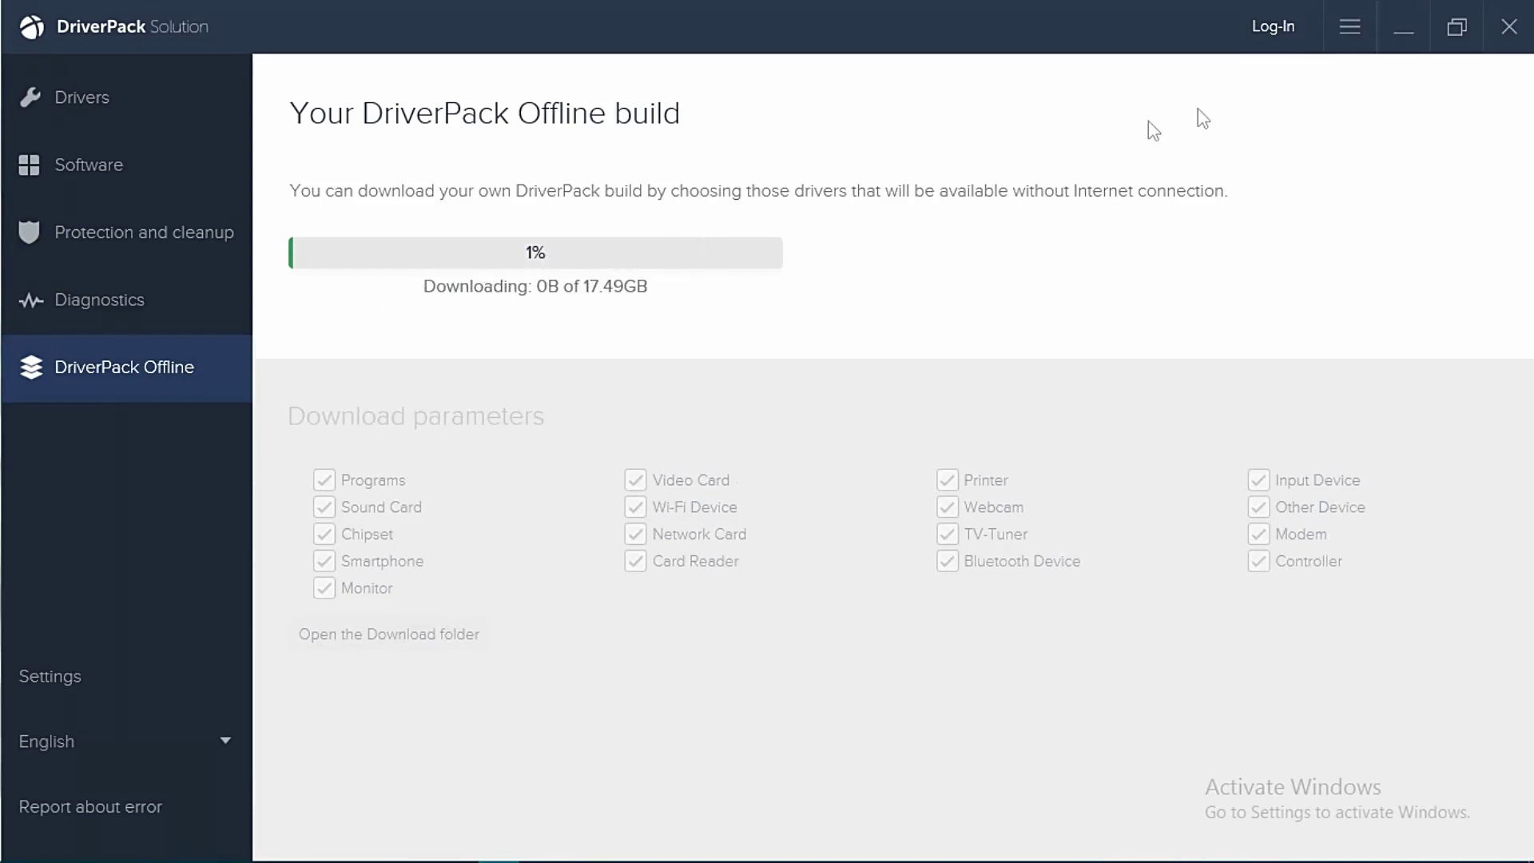
pyautogui.click(1509, 30)
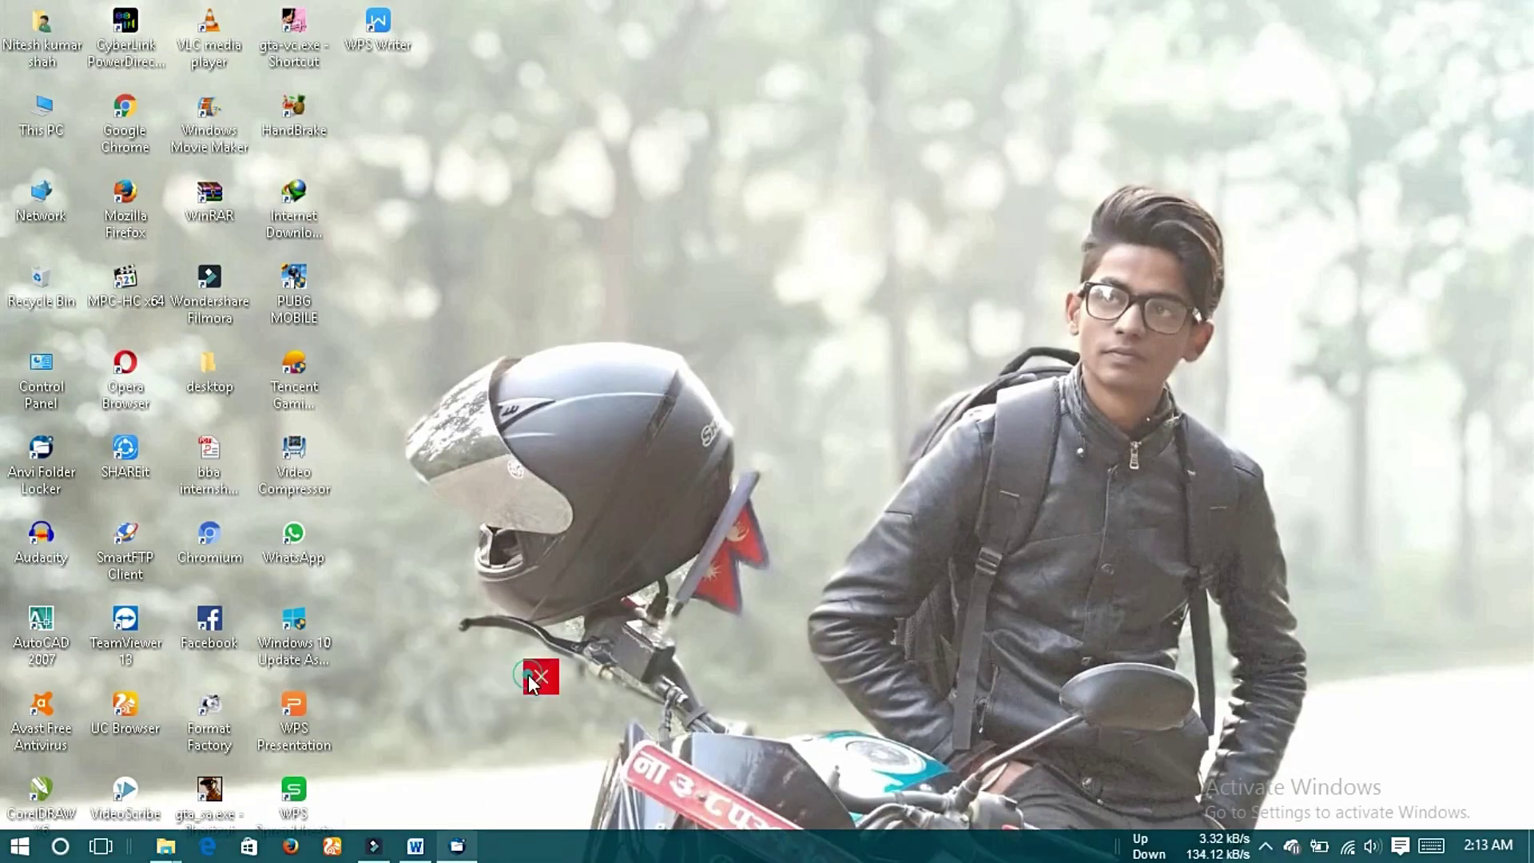
# Show the hidden tray icons and bring up the screen recorder's options.
pyautogui.click(1266, 846)
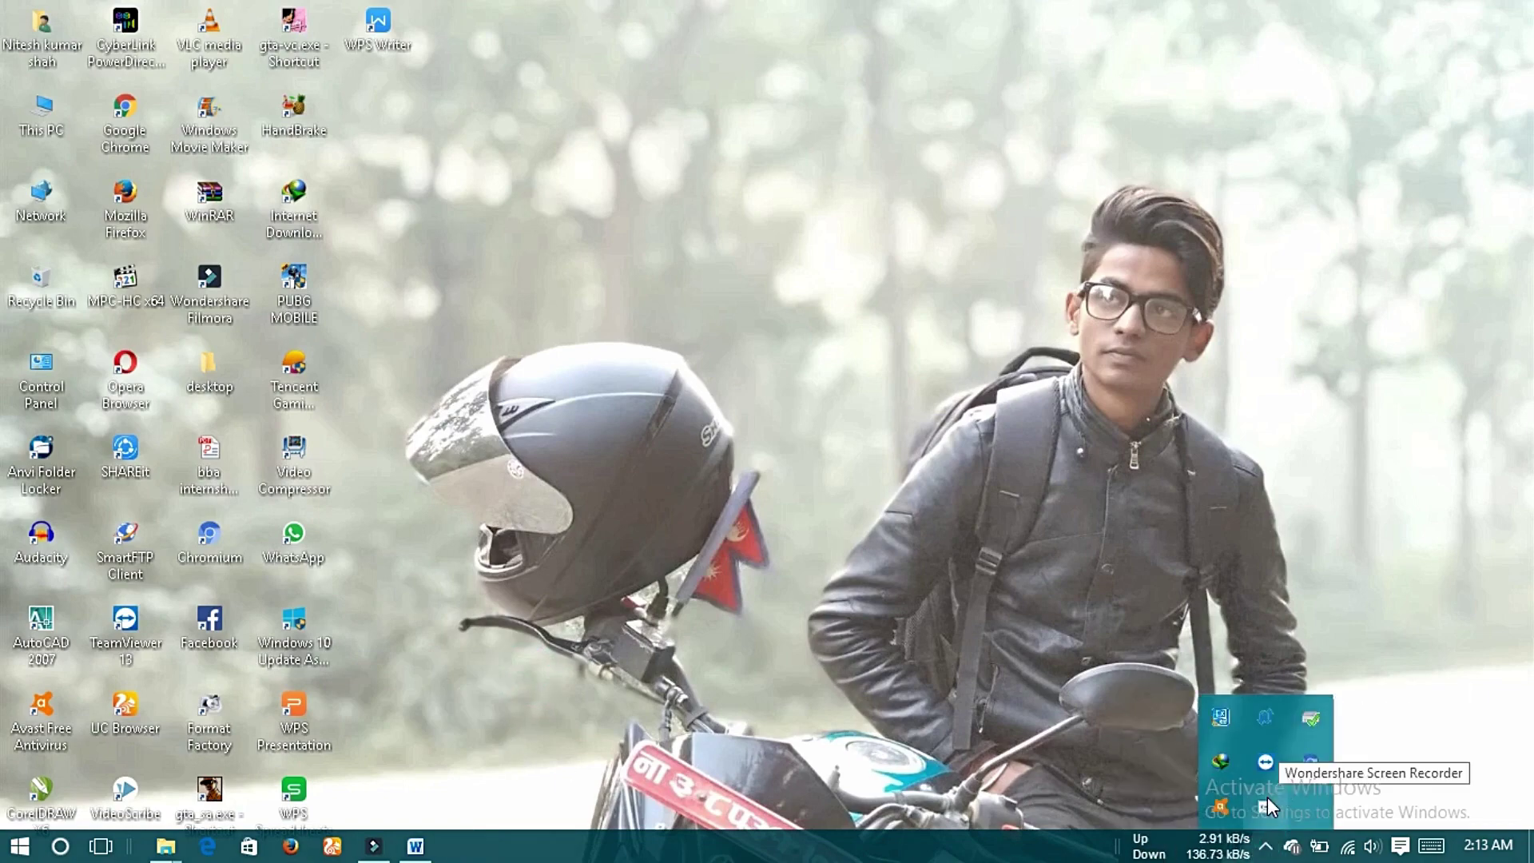
pyautogui.rightClick(1283, 708)
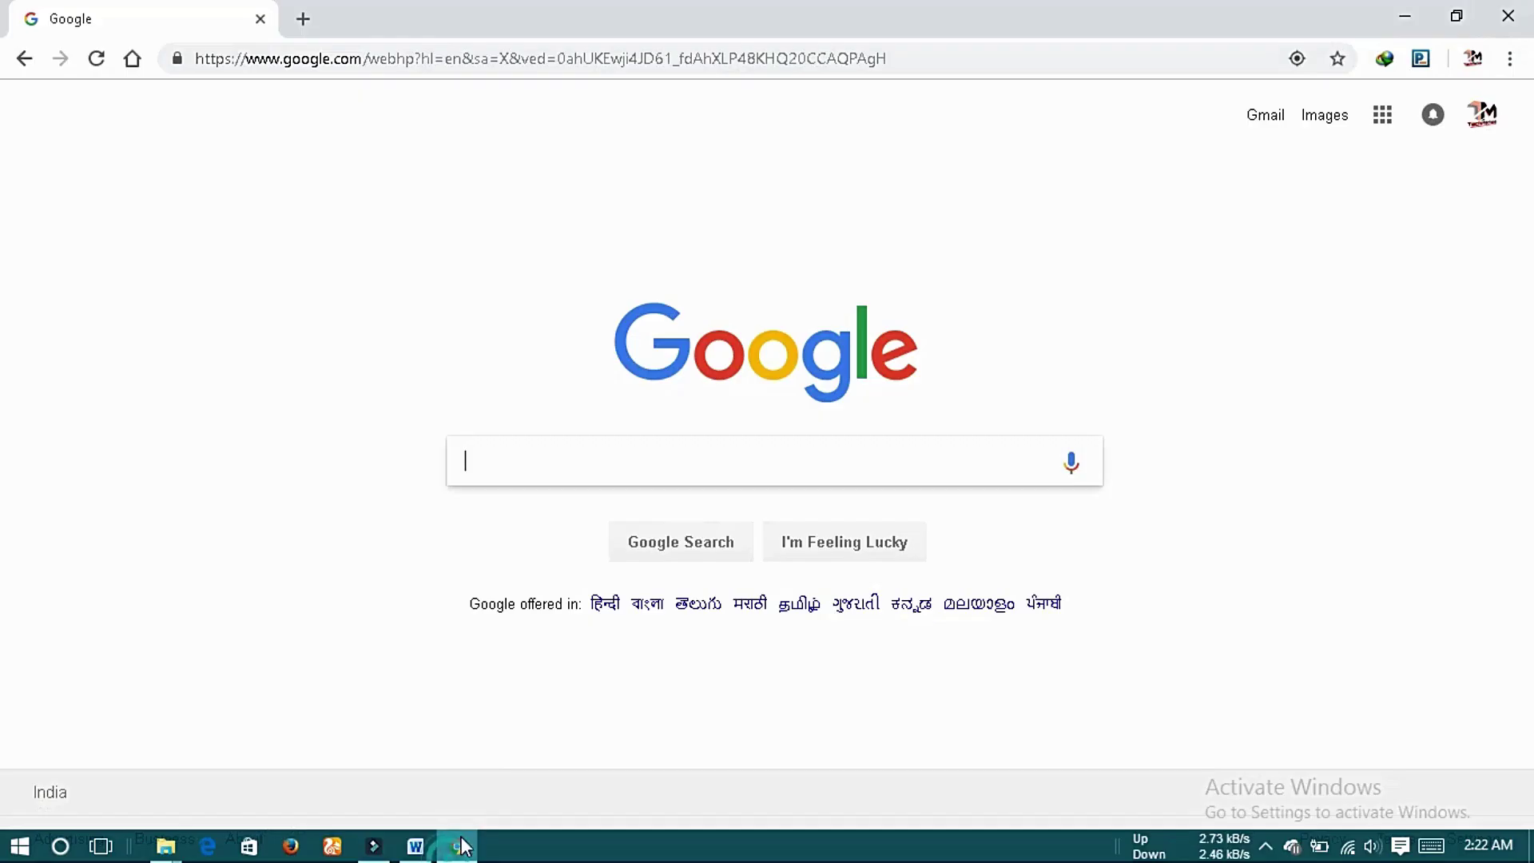
# Search Google for 'team viewer', open the TeamViewer result, and download TeamViewer for Windows.
pyautogui.click(583, 472)
pyautogui.write('t')
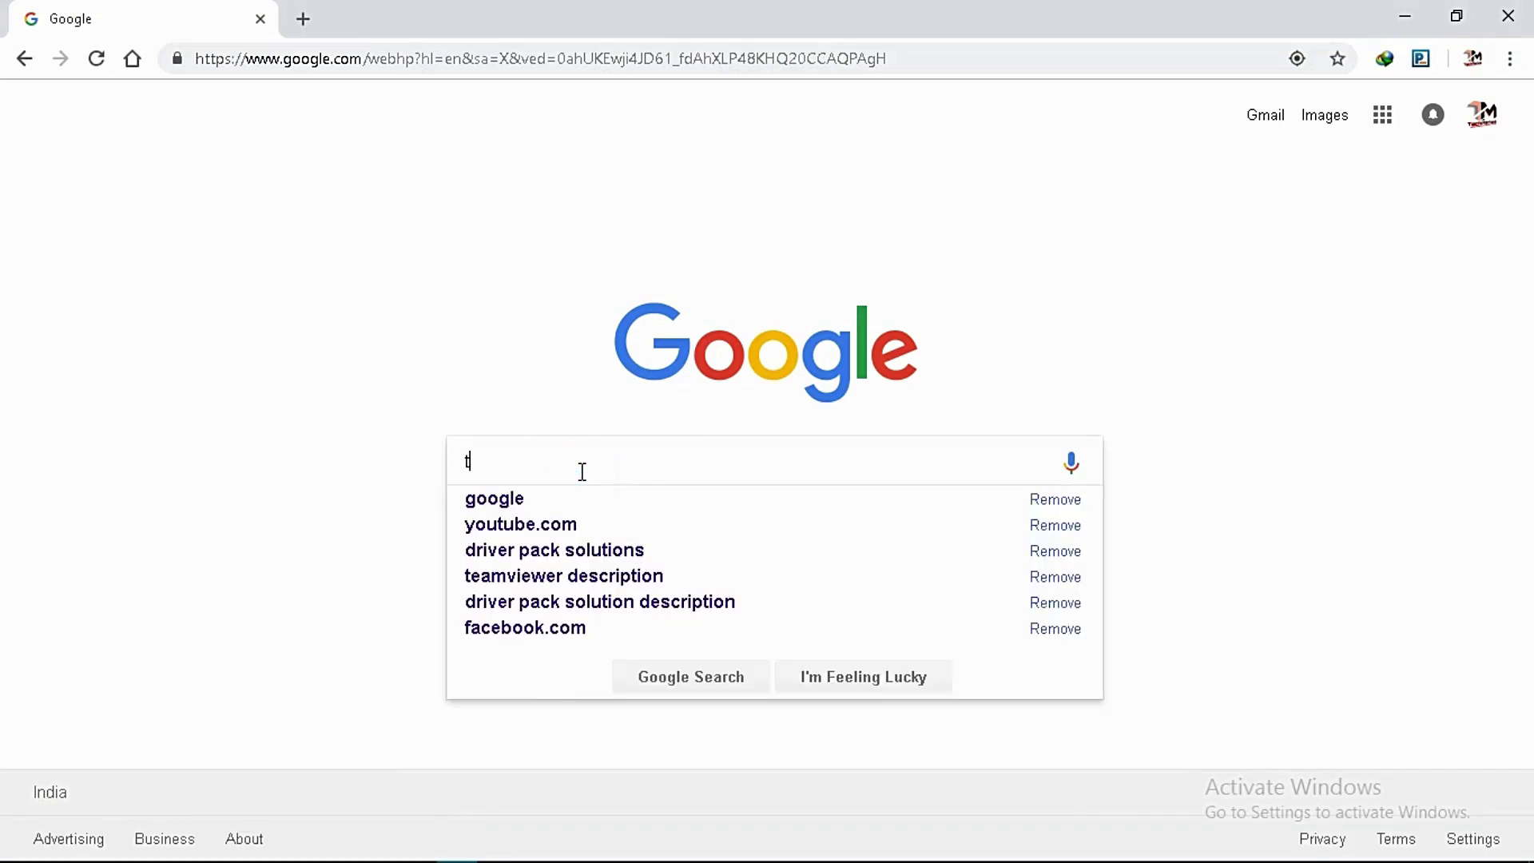
pyautogui.write('eam viewer')
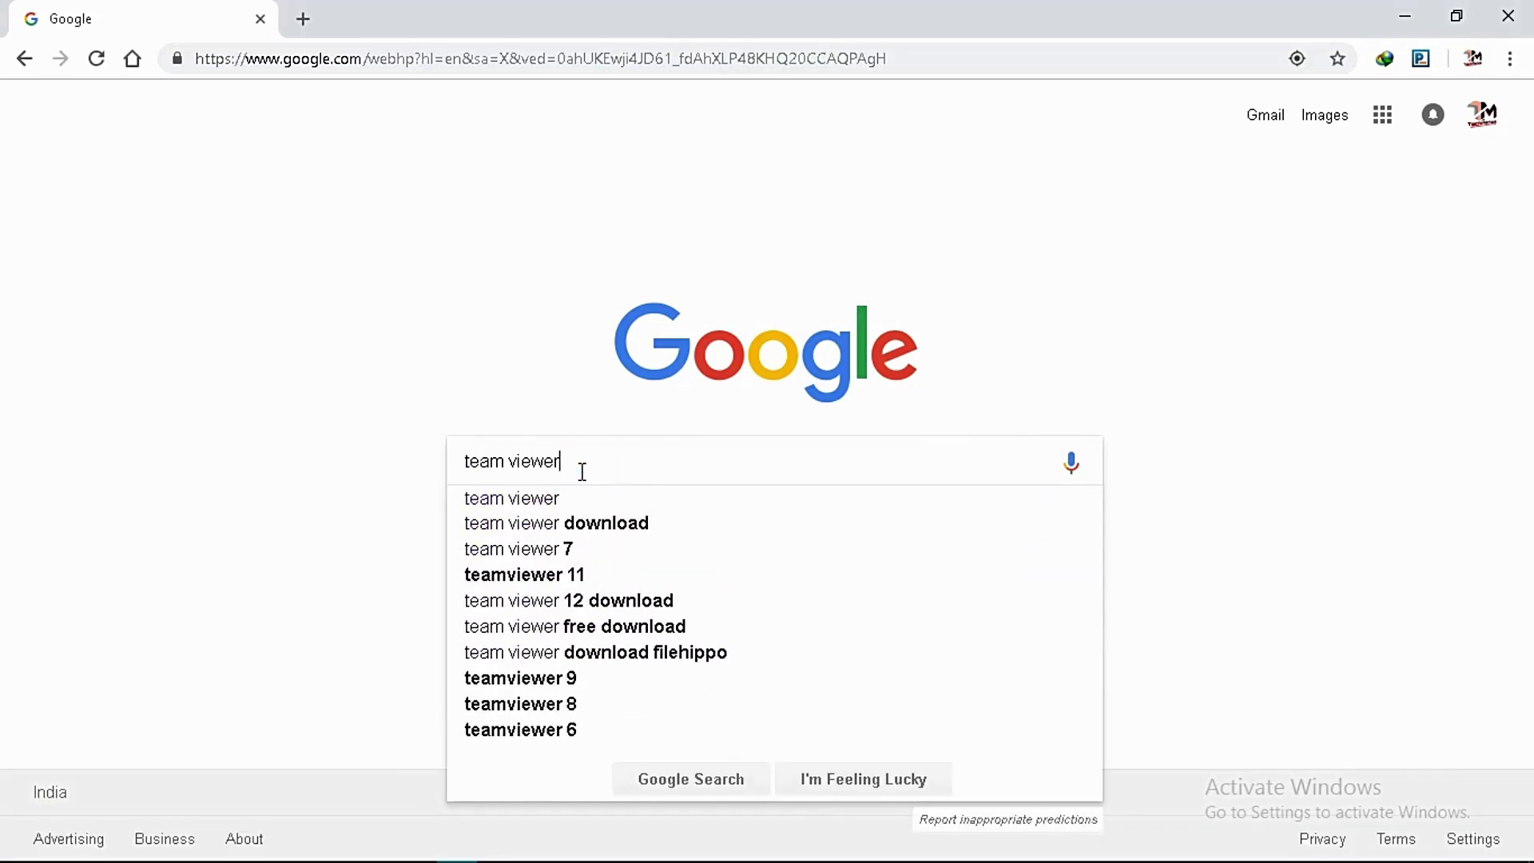
pyautogui.press('Return')
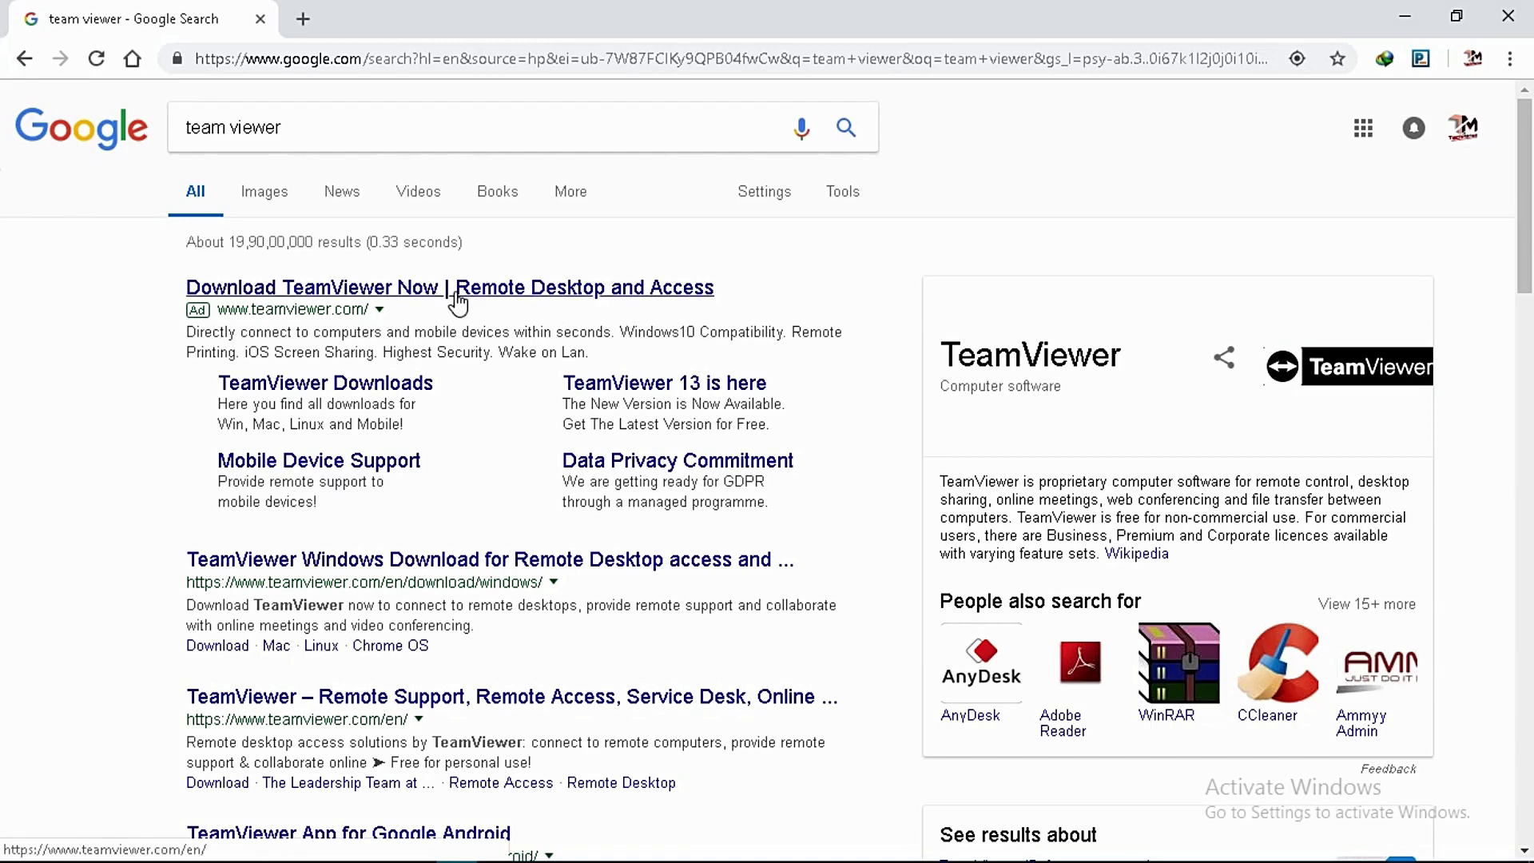
pyautogui.click(455, 289)
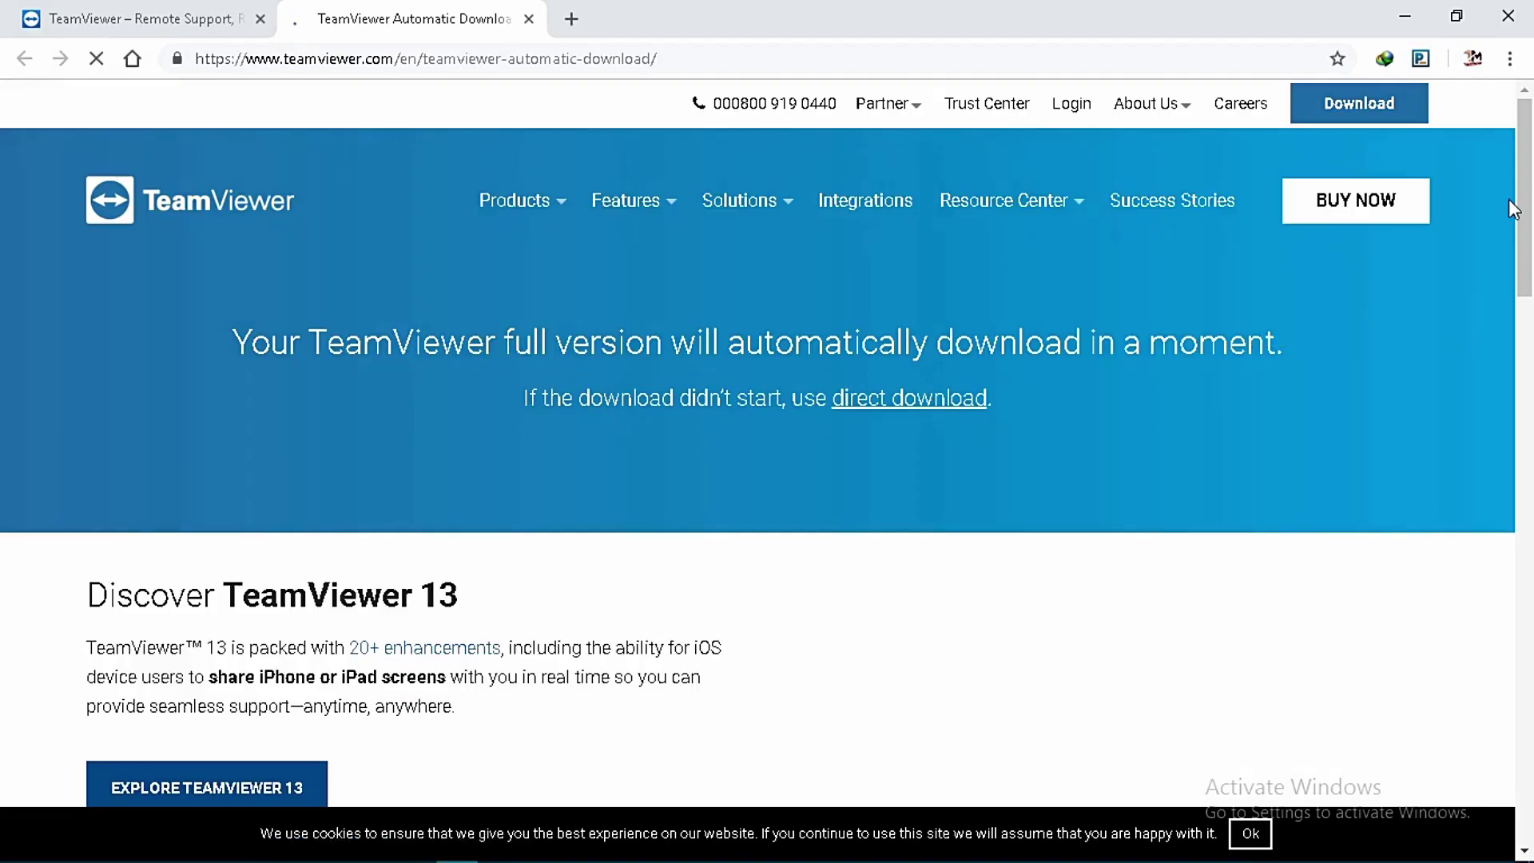
pyautogui.scroll(-2, 272, 527)
pyautogui.scroll(-5, 275, 534)
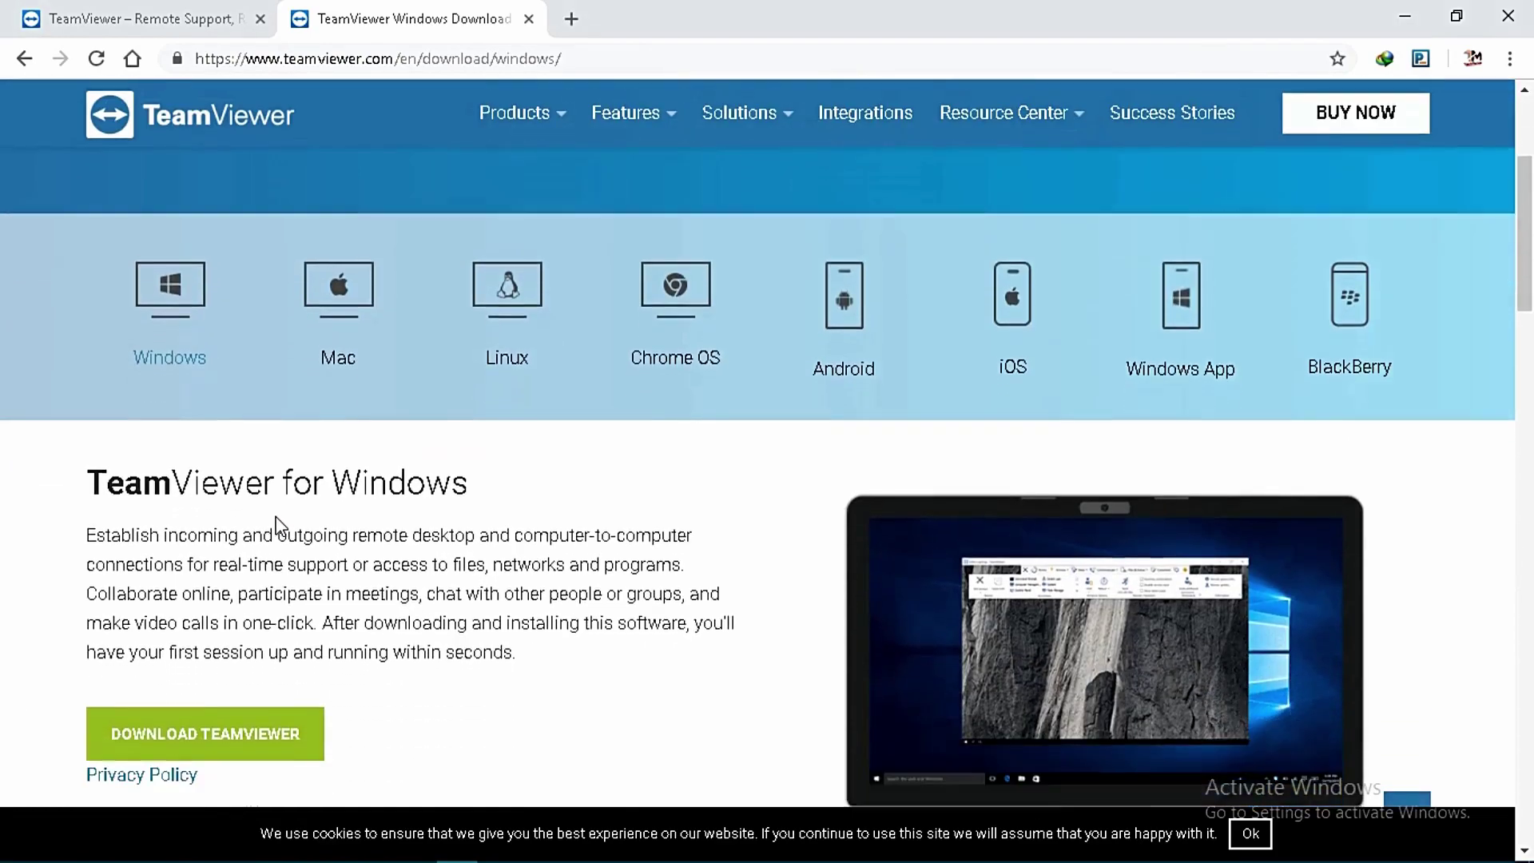
pyautogui.click(206, 463)
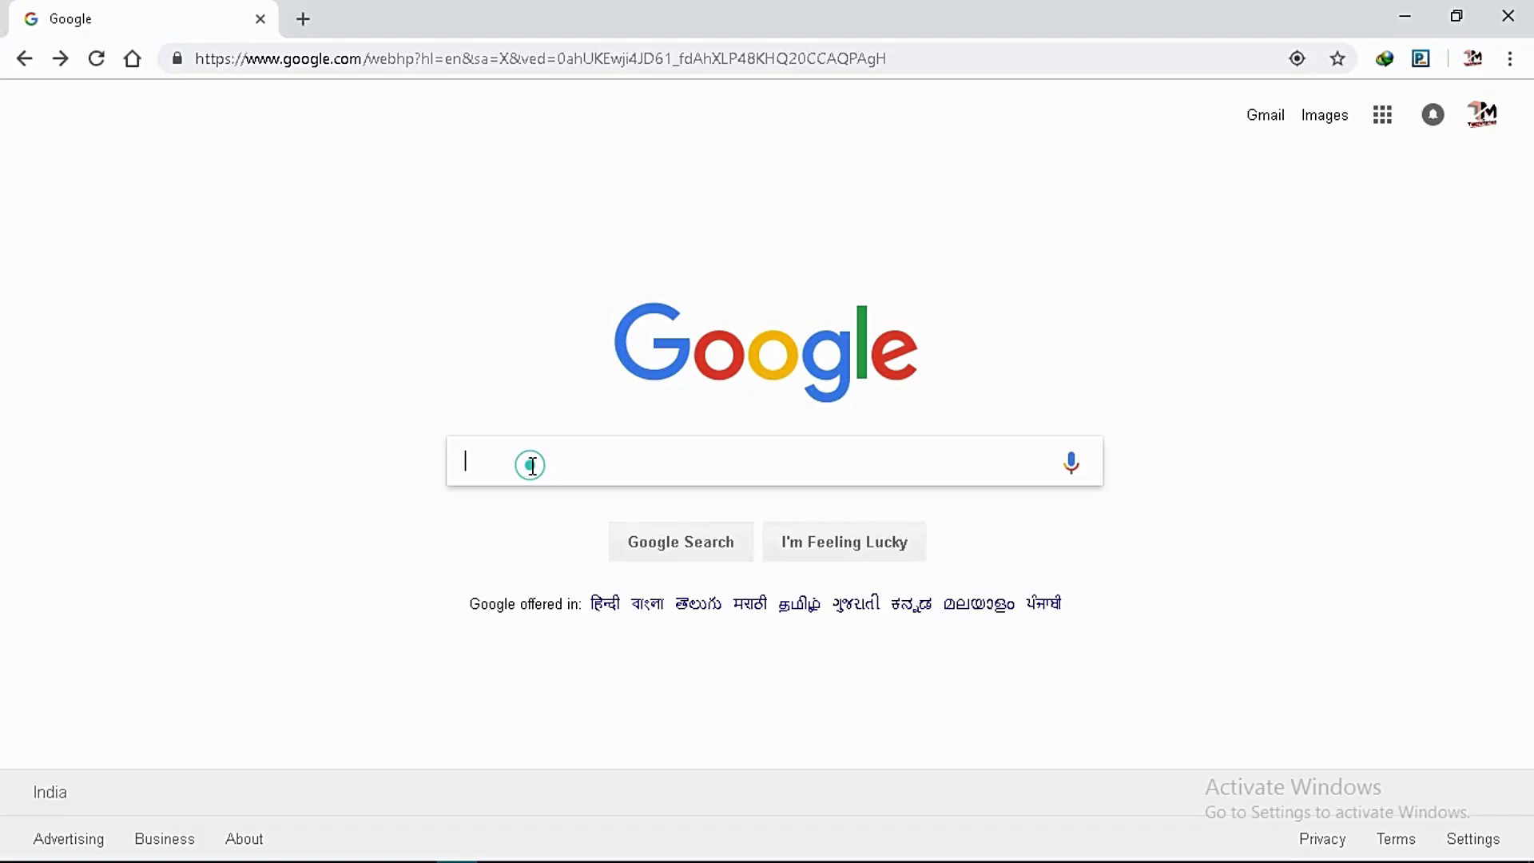
# Search Google for 'file shredder', correcting the misspelled query.
pyautogui.click(531, 464)
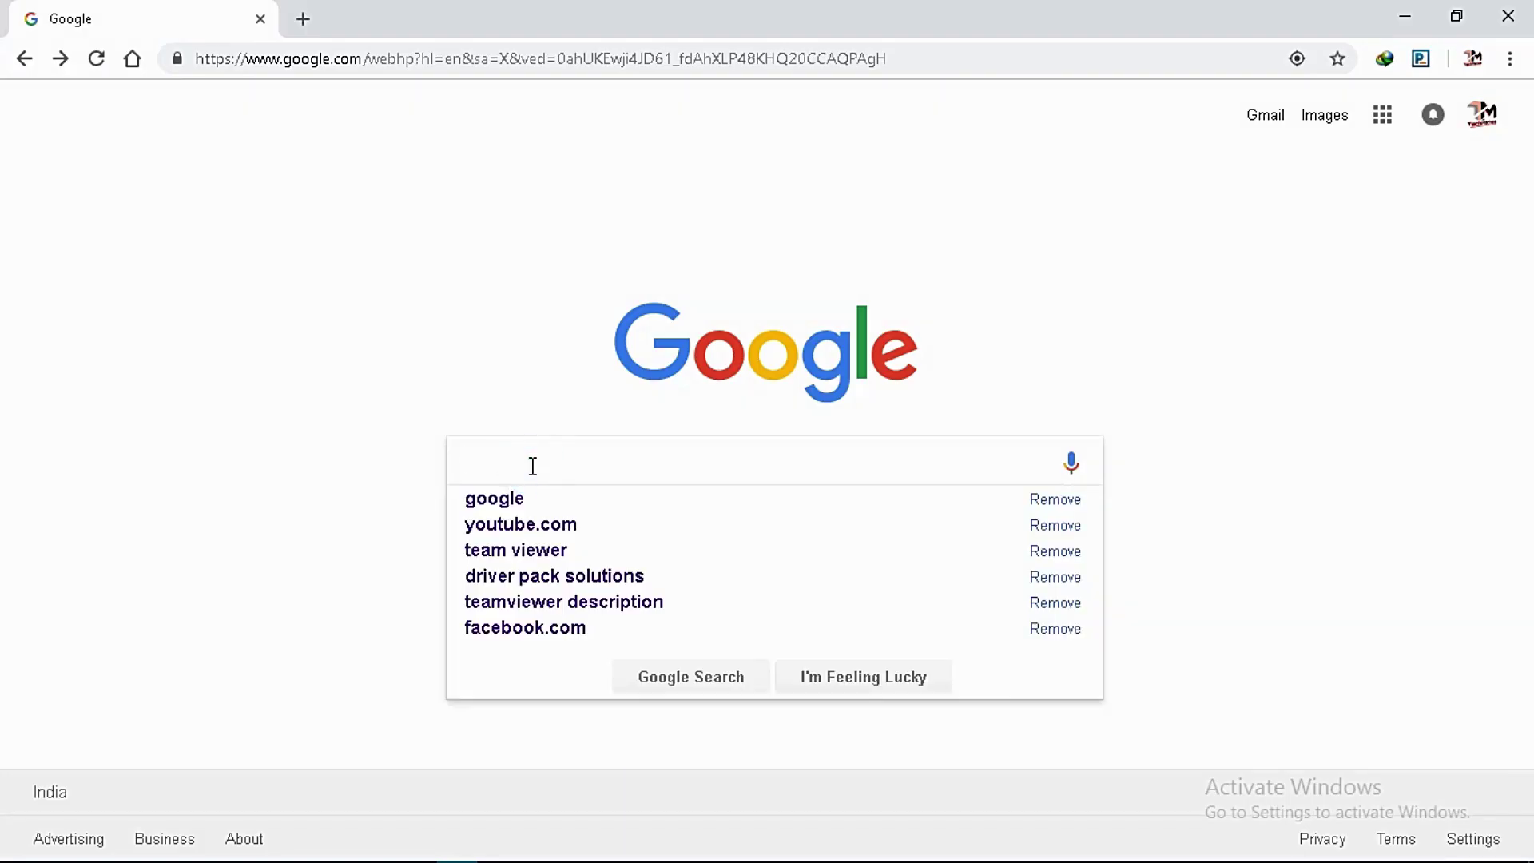
pyautogui.write('file sher')
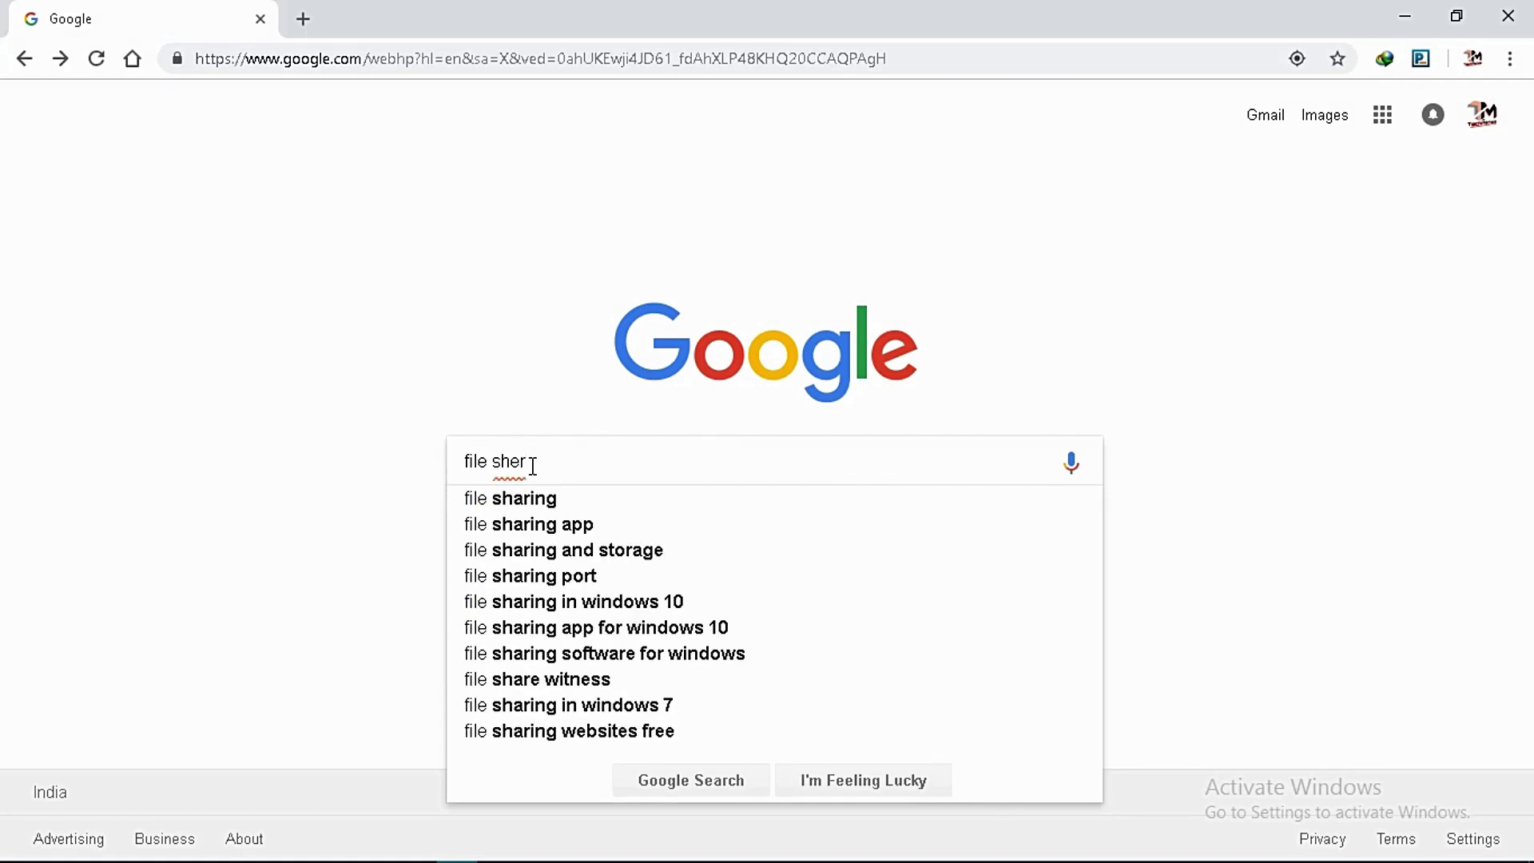
pyautogui.press('BackSpace')
pyautogui.press('BackSpace')
pyautogui.write('r')
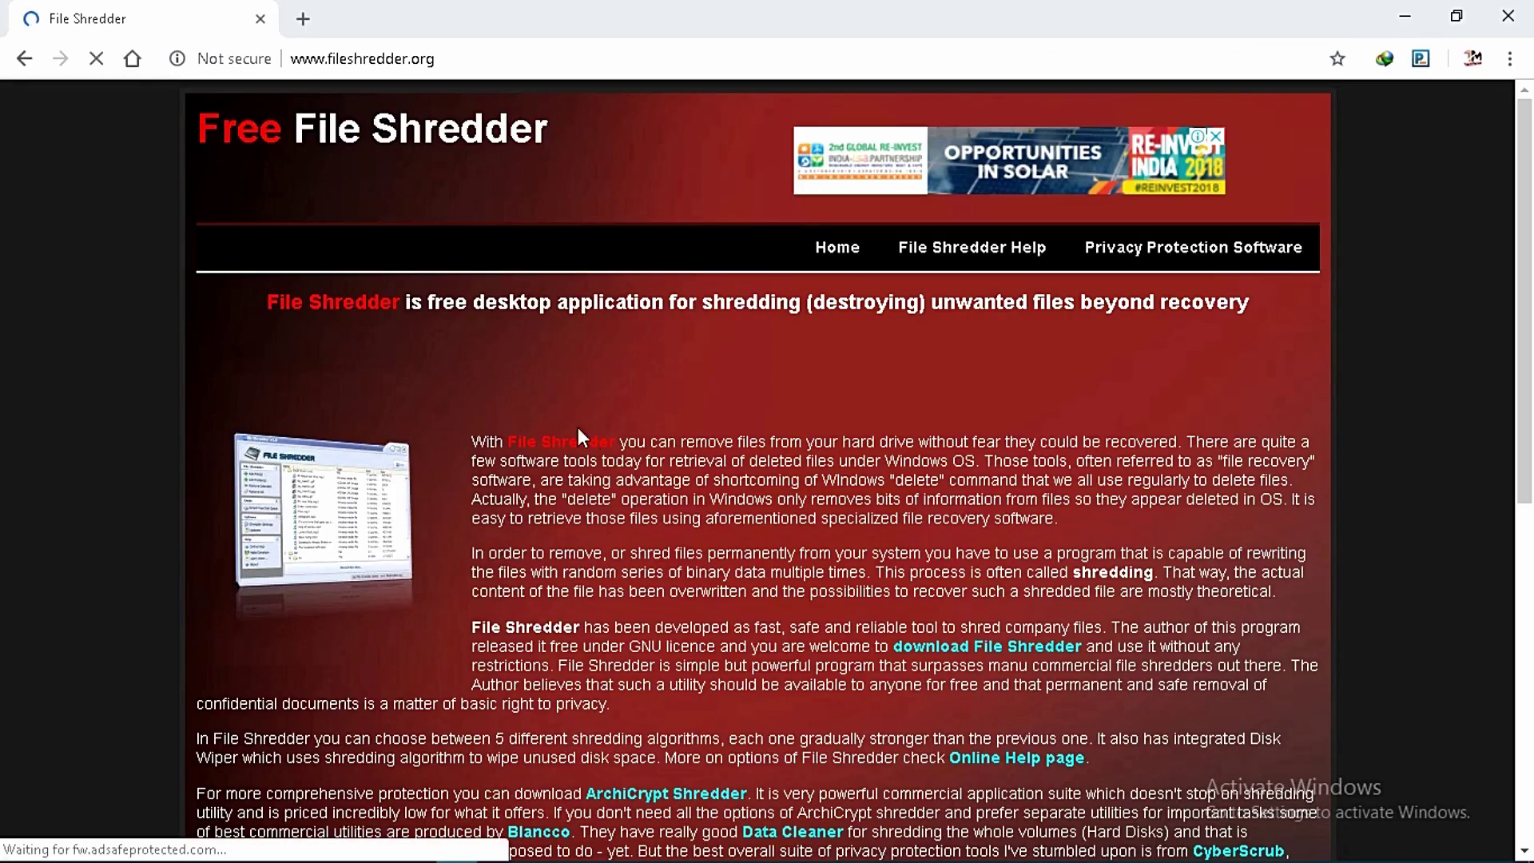
# Download file_shredder_setup.exe from fileshredder.org and run the installer.
pyautogui.scroll(-3, 1442, 260)
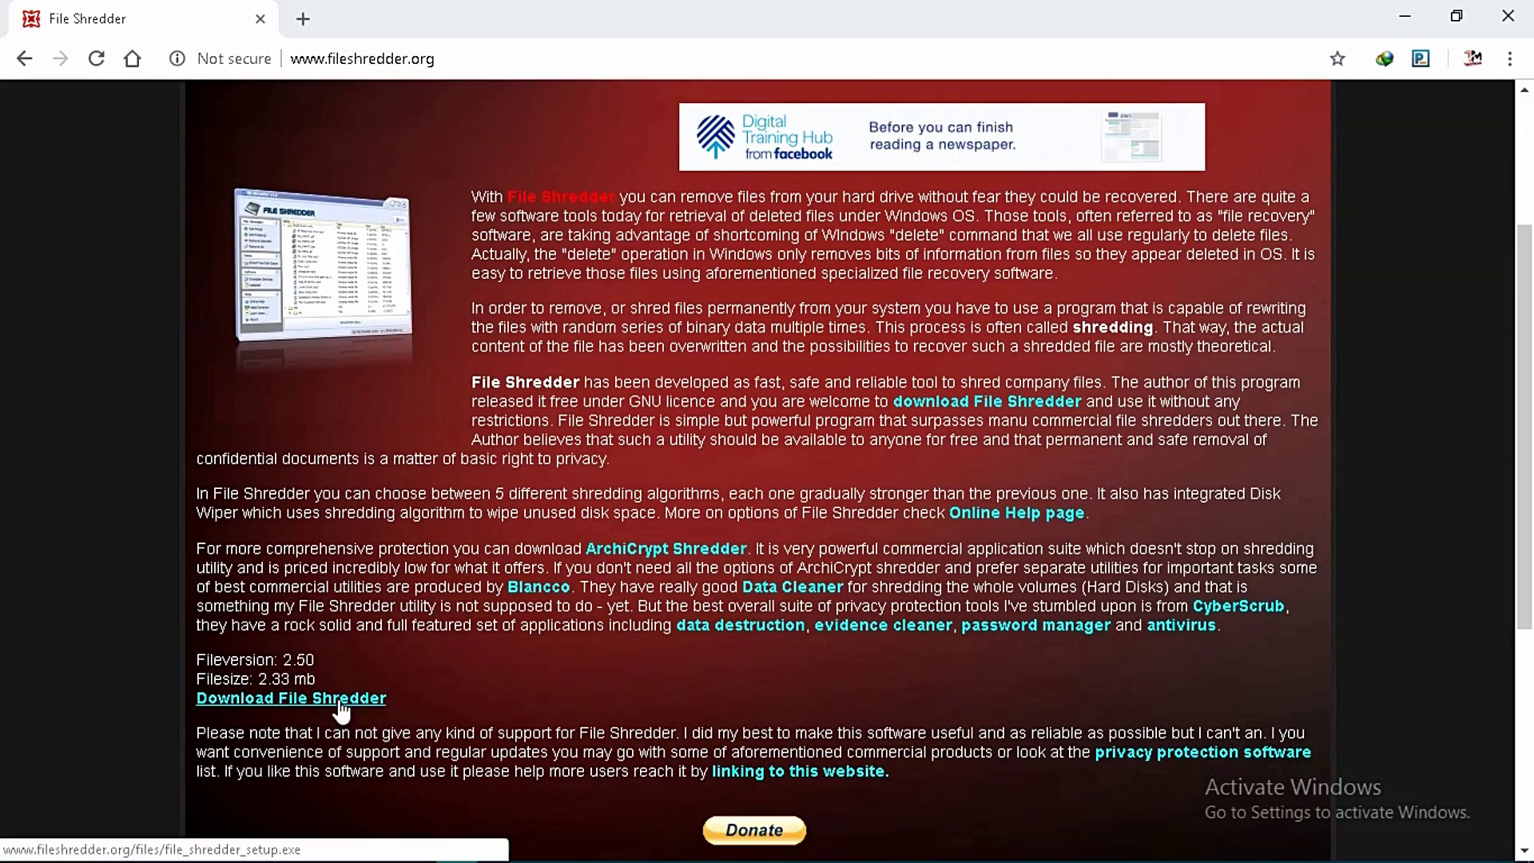
pyautogui.click(340, 701)
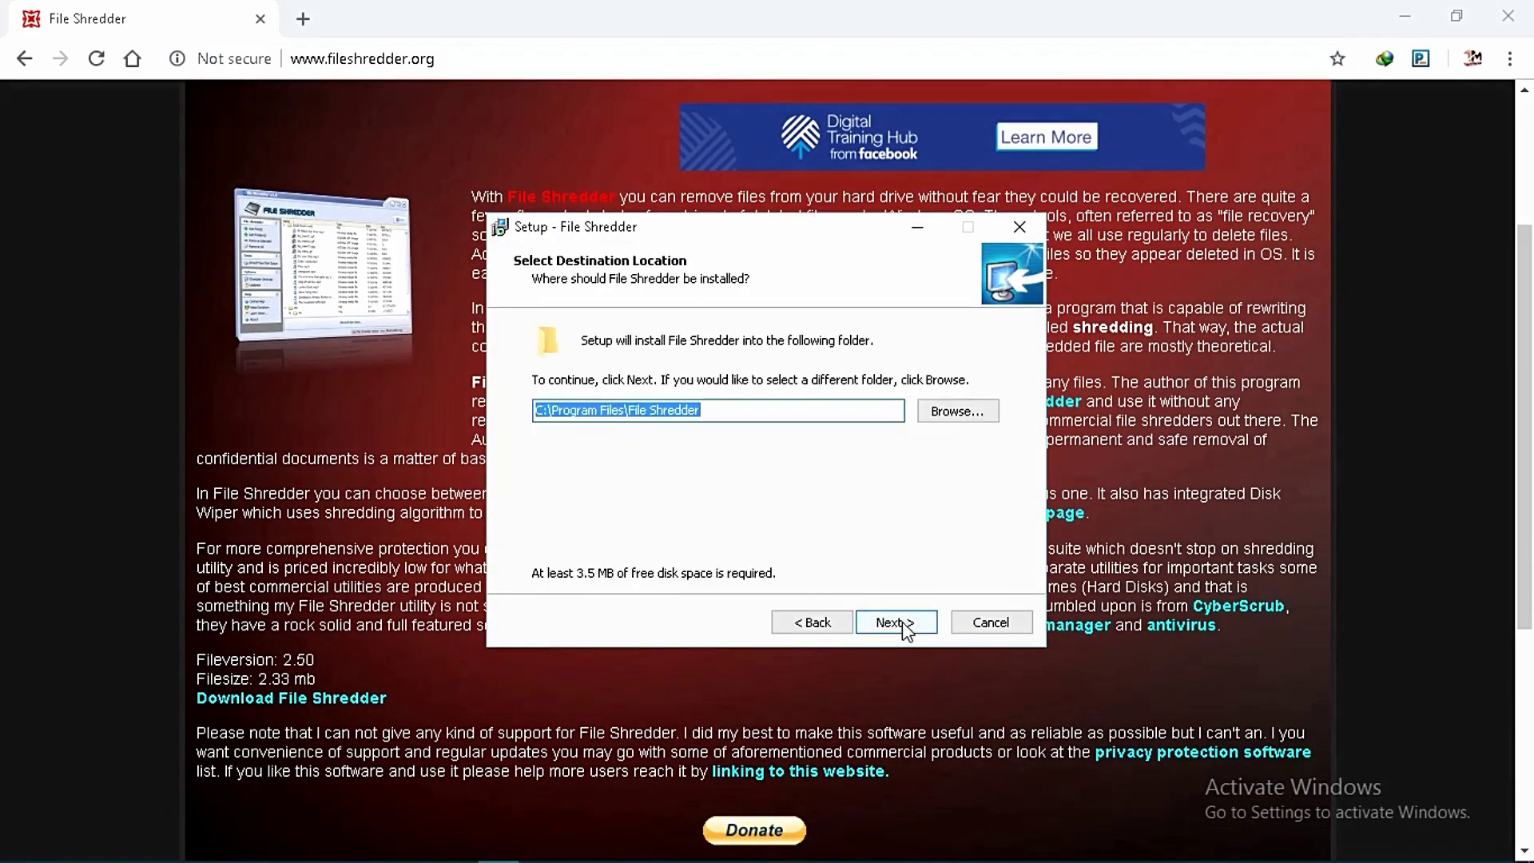
pyautogui.click(883, 624)
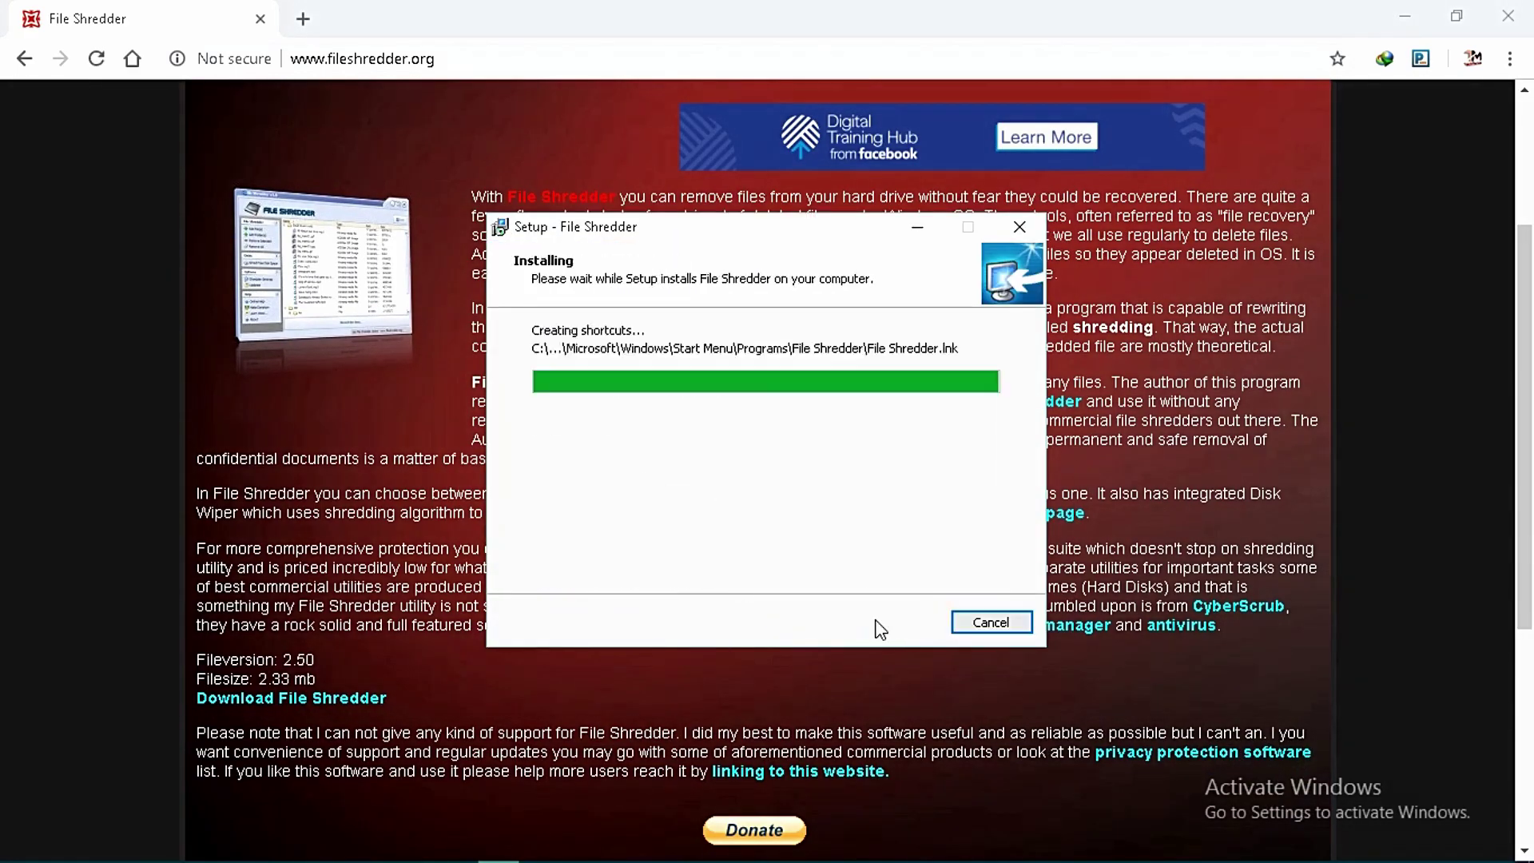
pyautogui.click(881, 627)
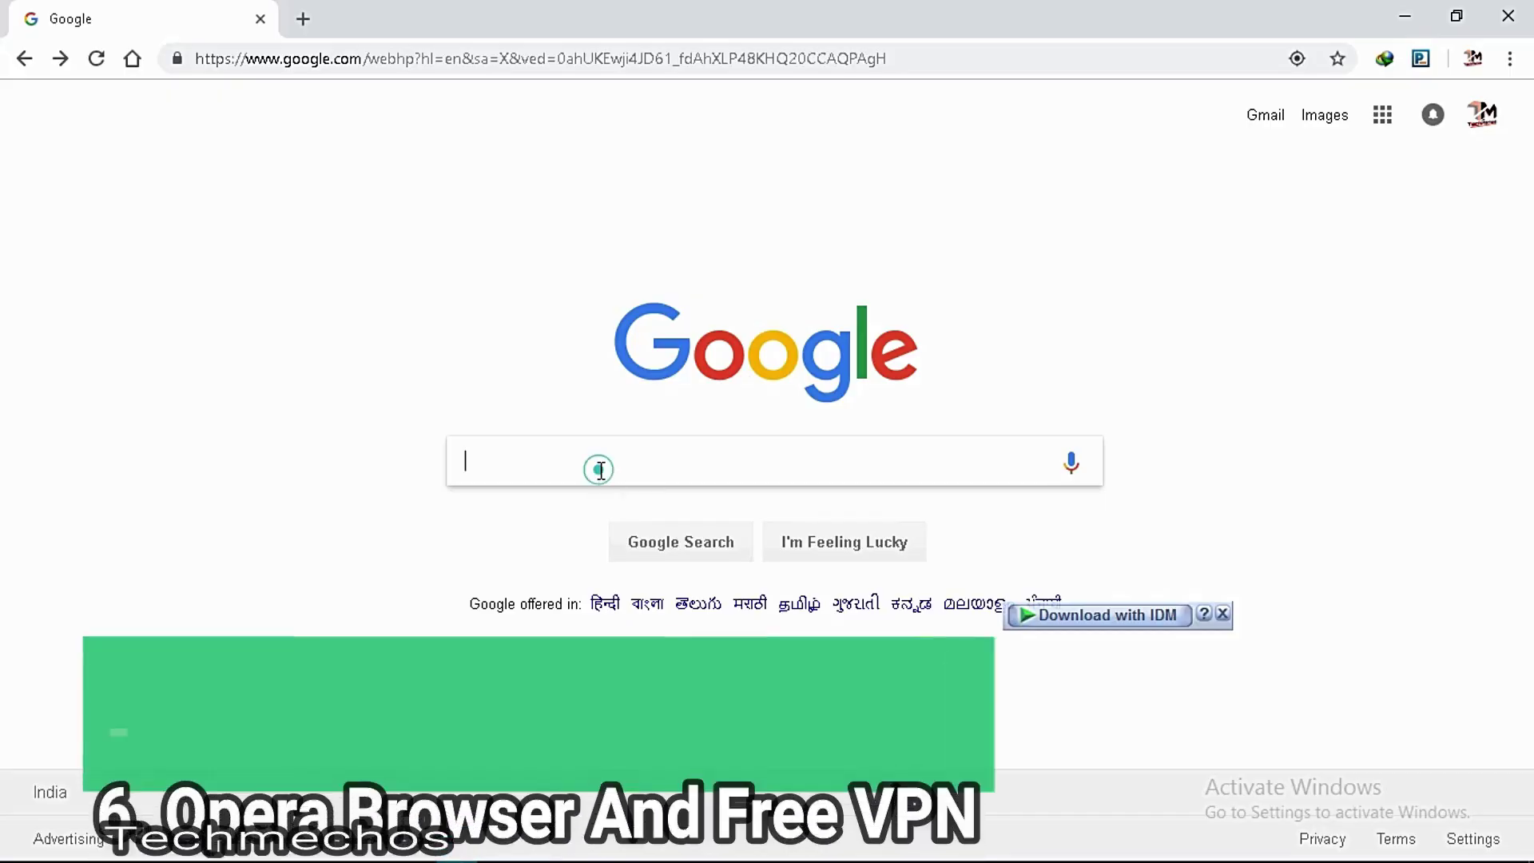
# Search Google for 'opera browser free vpn'.
pyautogui.write('opera')
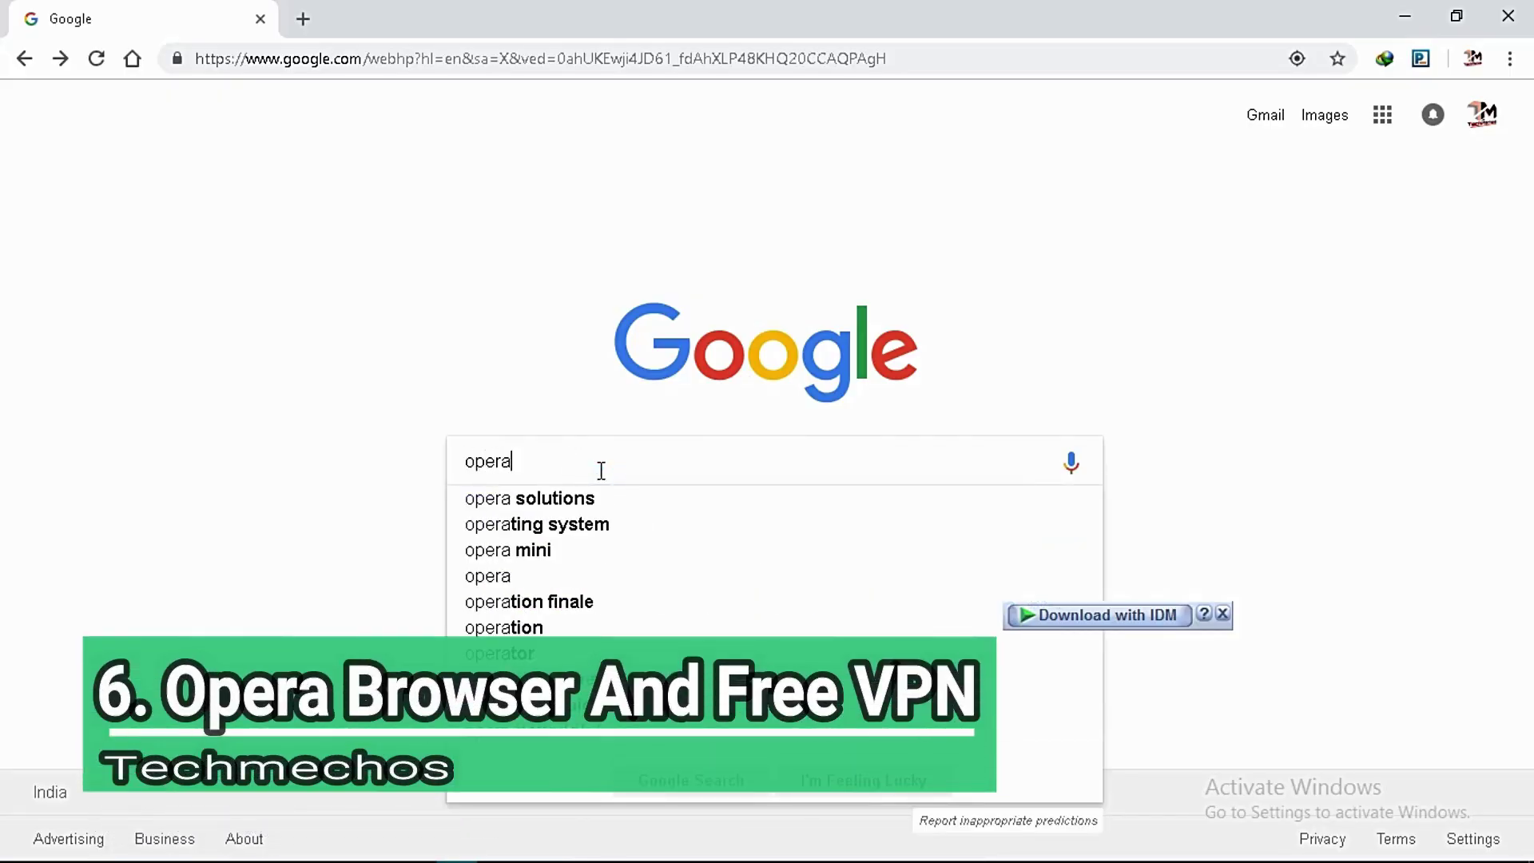
pyautogui.write(' browser')
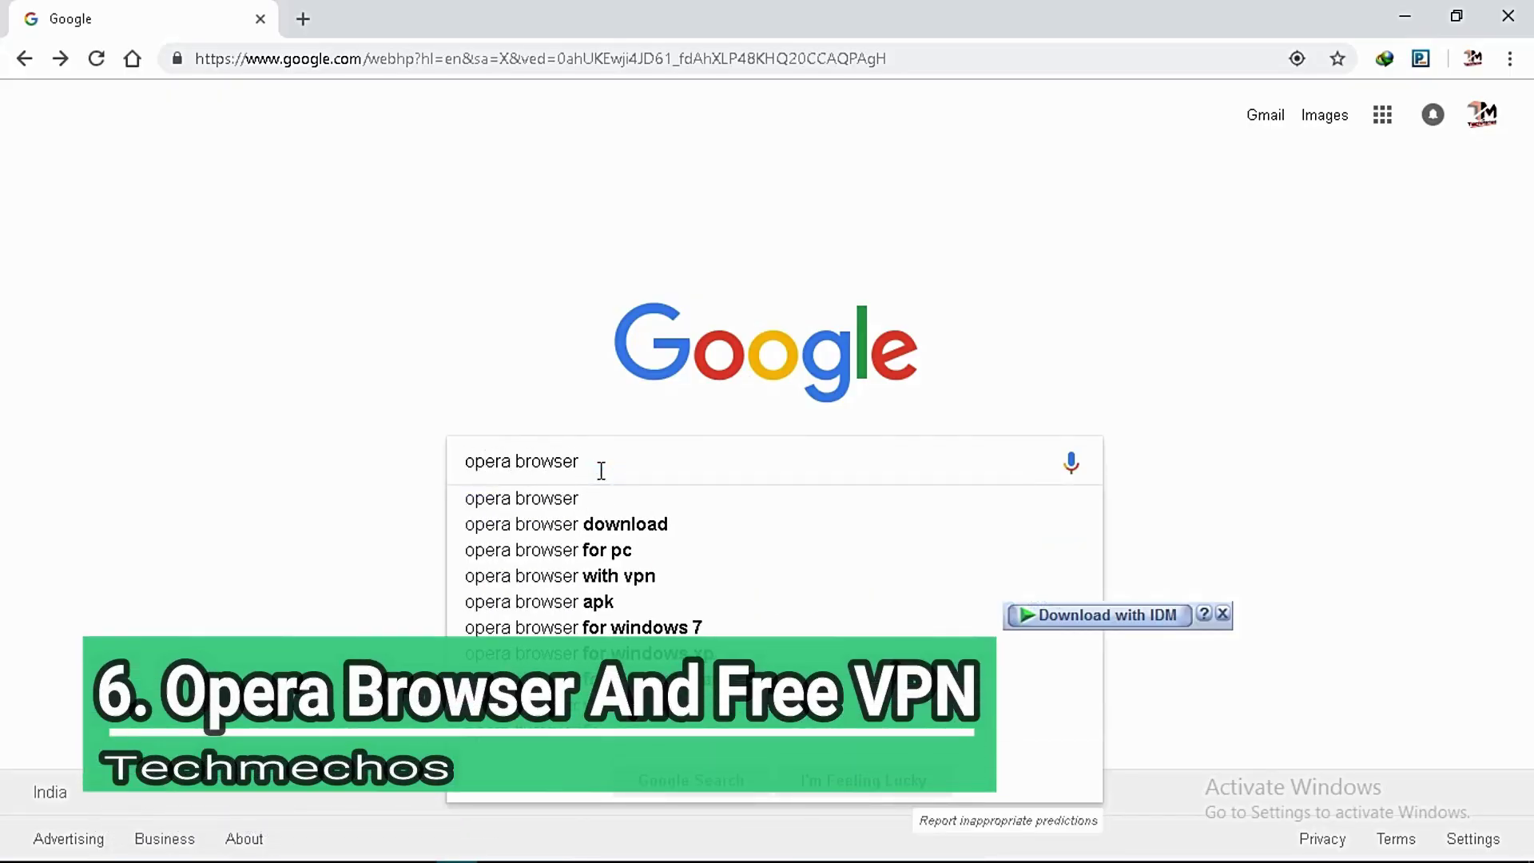
pyautogui.write(' and free von')
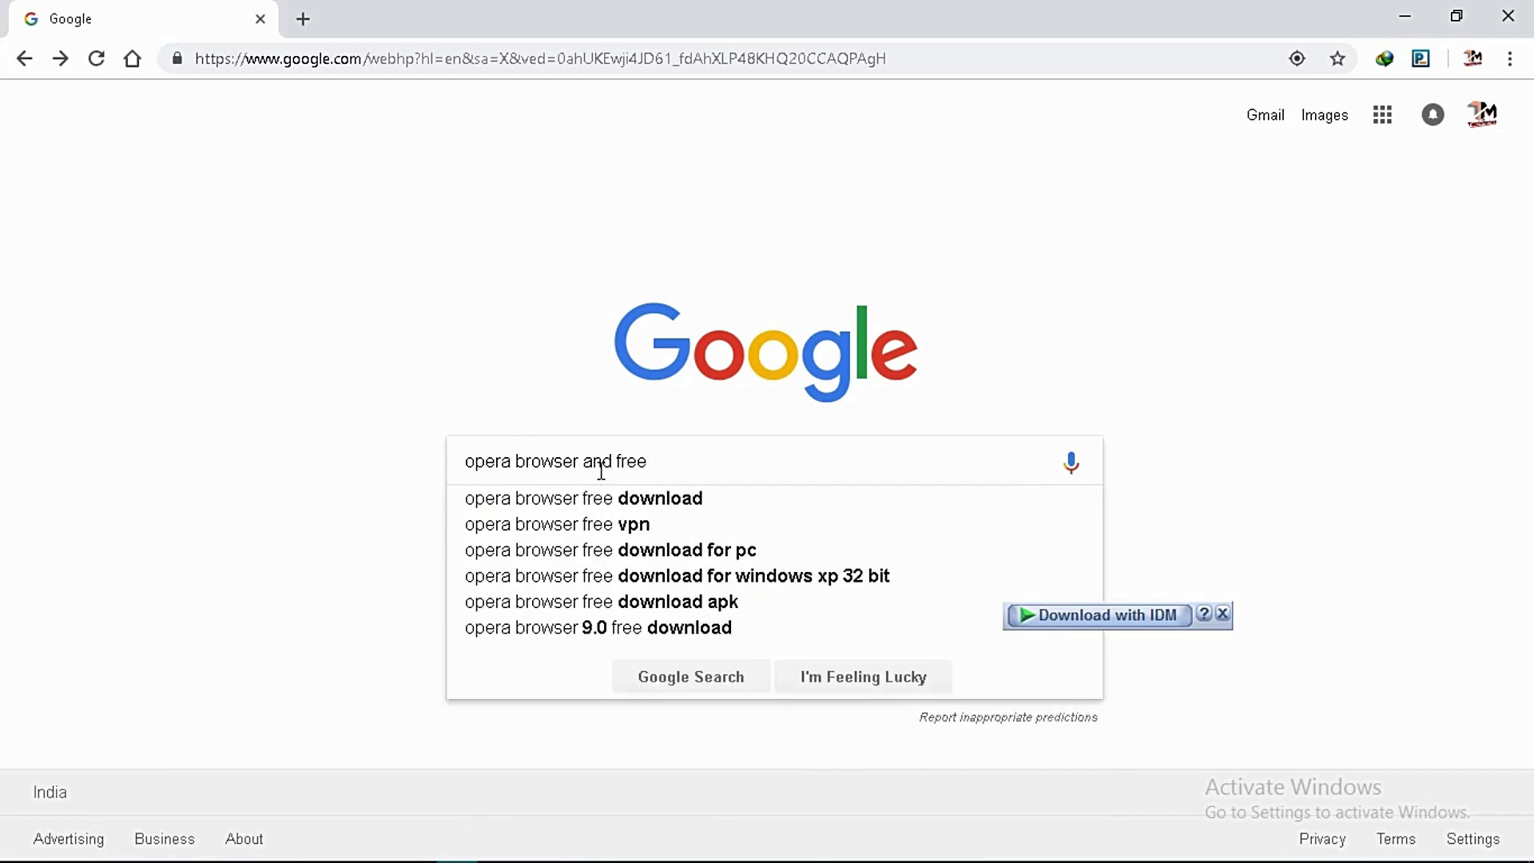
pyautogui.press('BackSpace')
pyautogui.press('BackSpace')
pyautogui.write('pn')
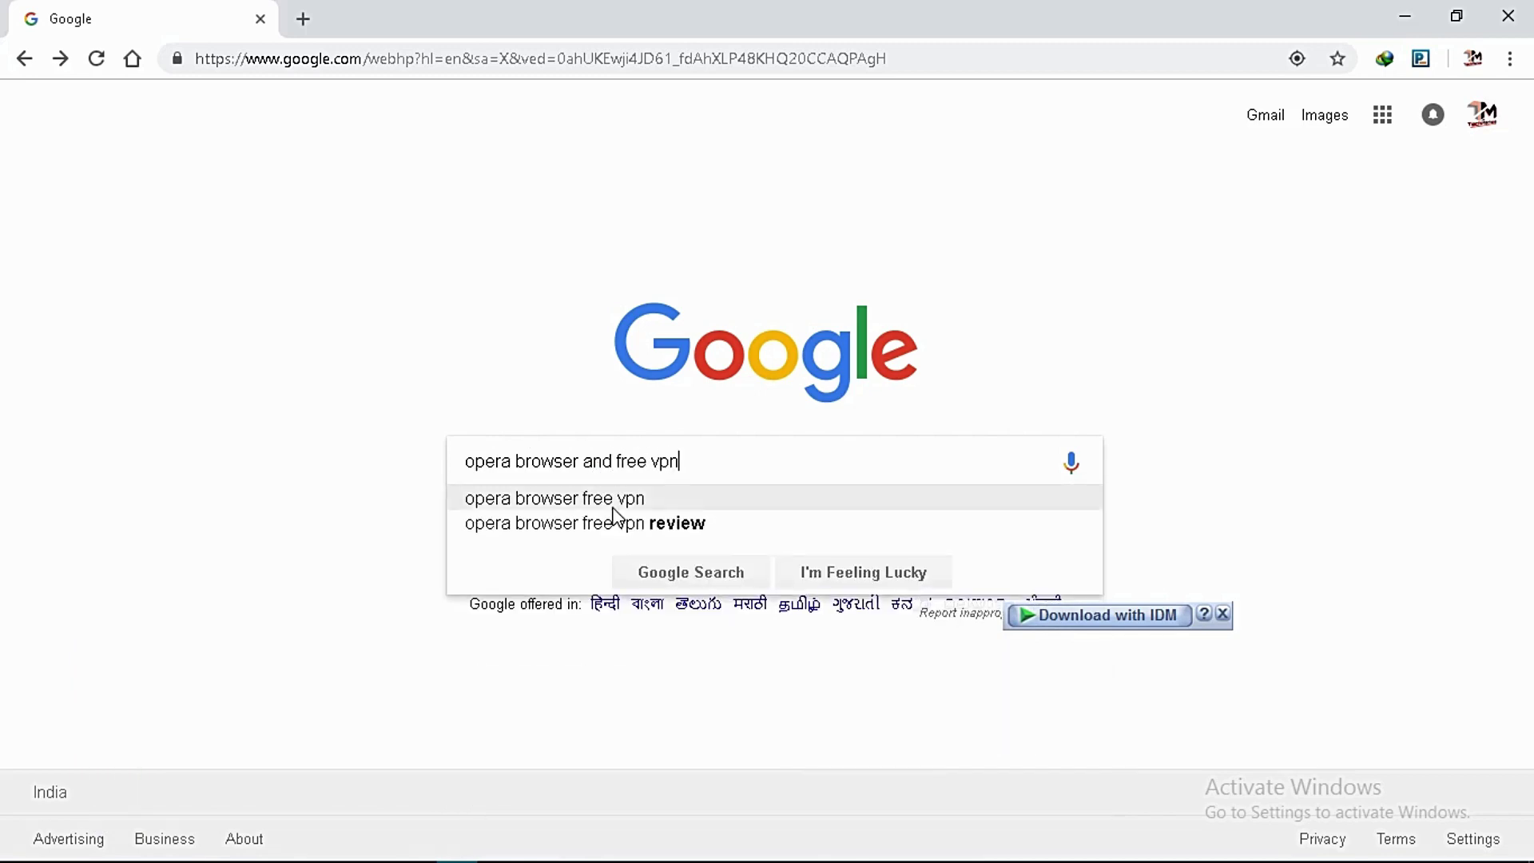
pyautogui.click(613, 507)
# Open opera.com's Free VPN page and download the Opera installer OperaSetup.exe.
pyautogui.click(421, 296)
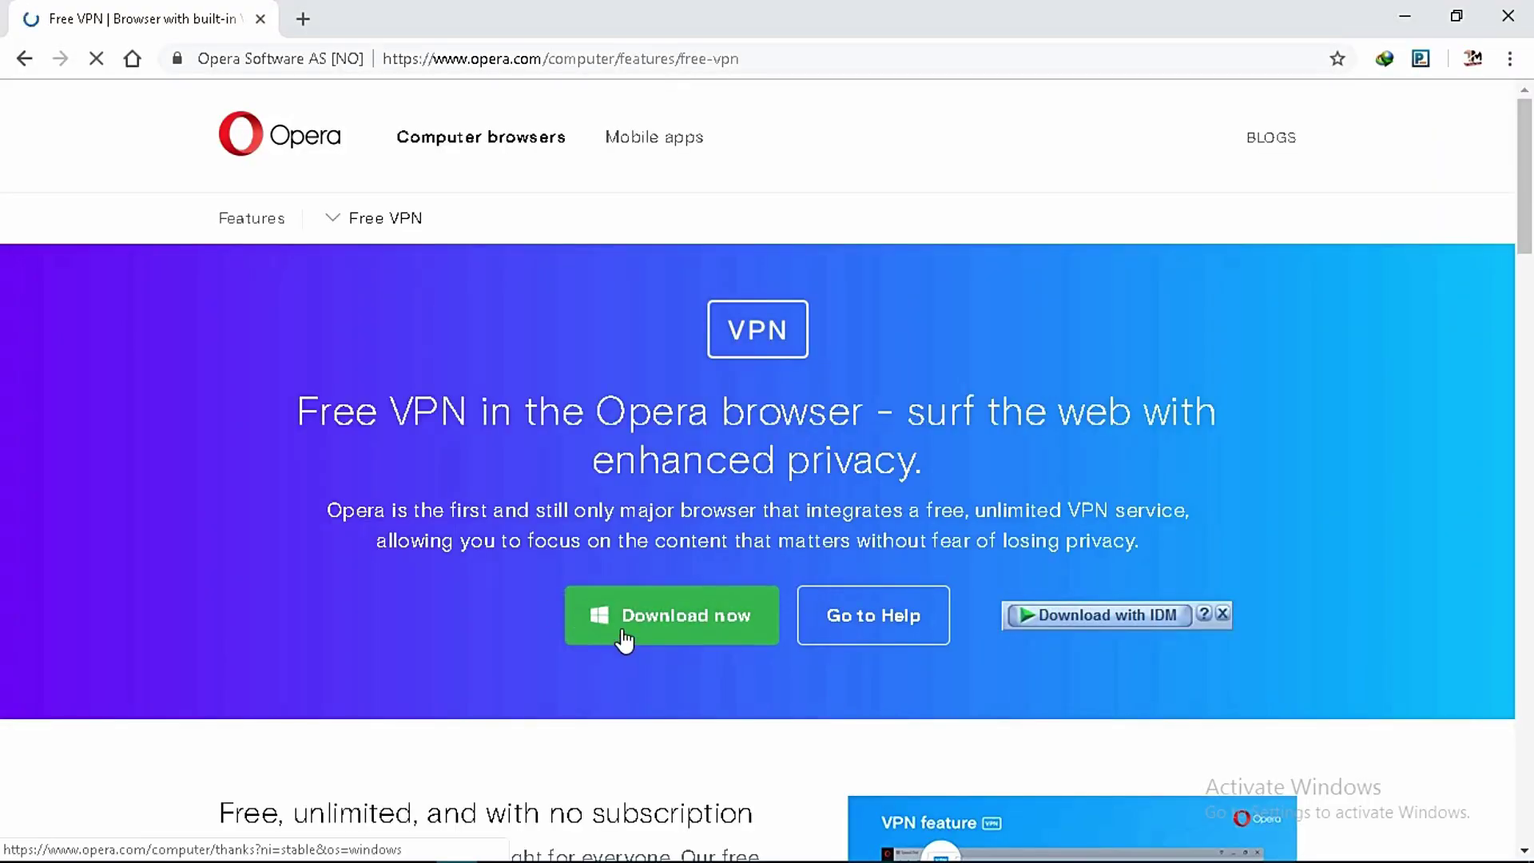
pyautogui.click(626, 639)
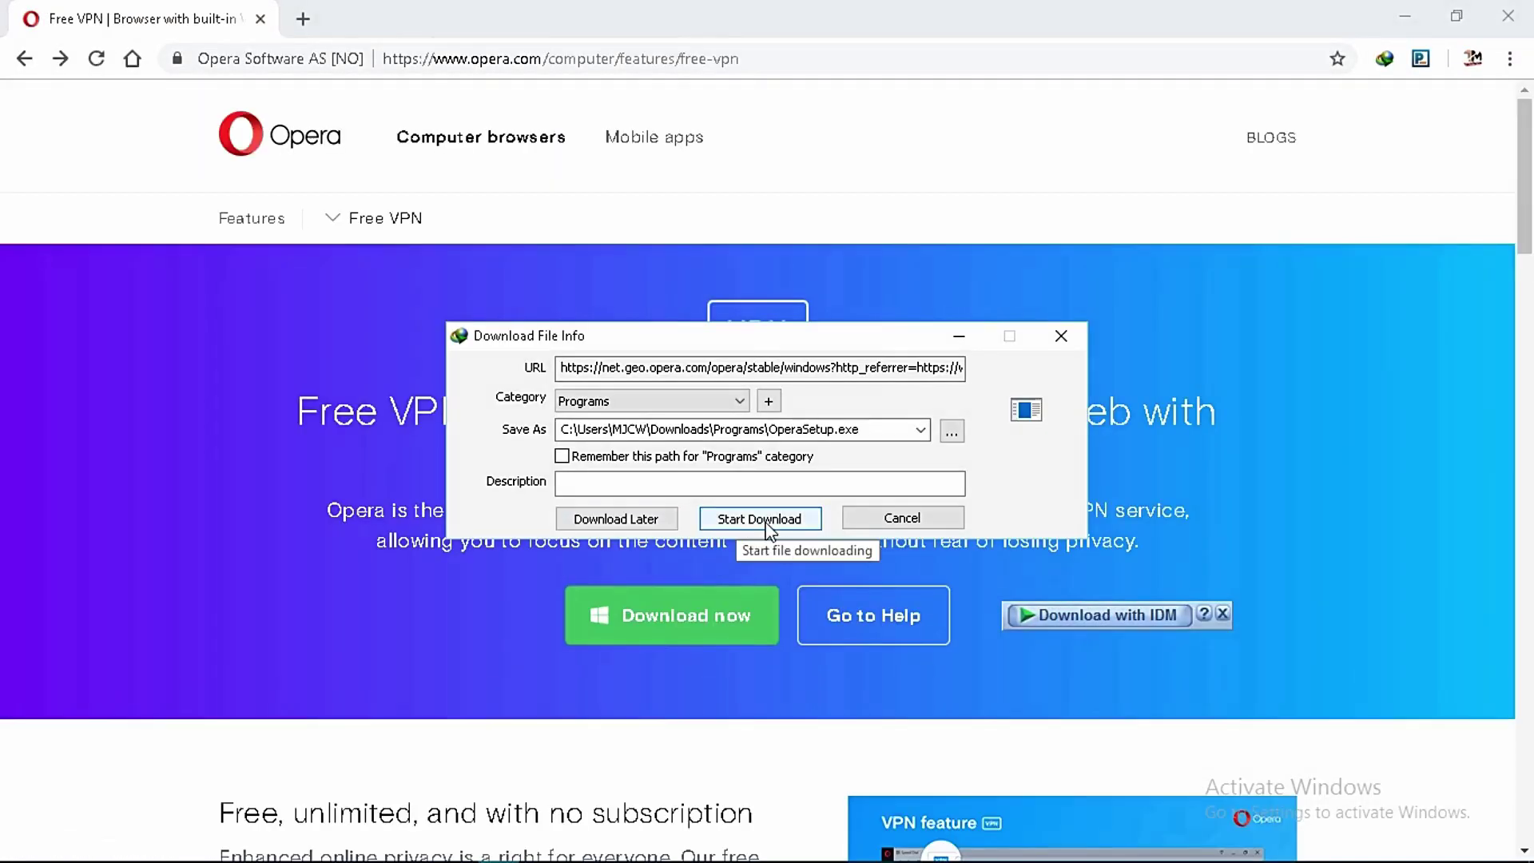
pyautogui.click(739, 519)
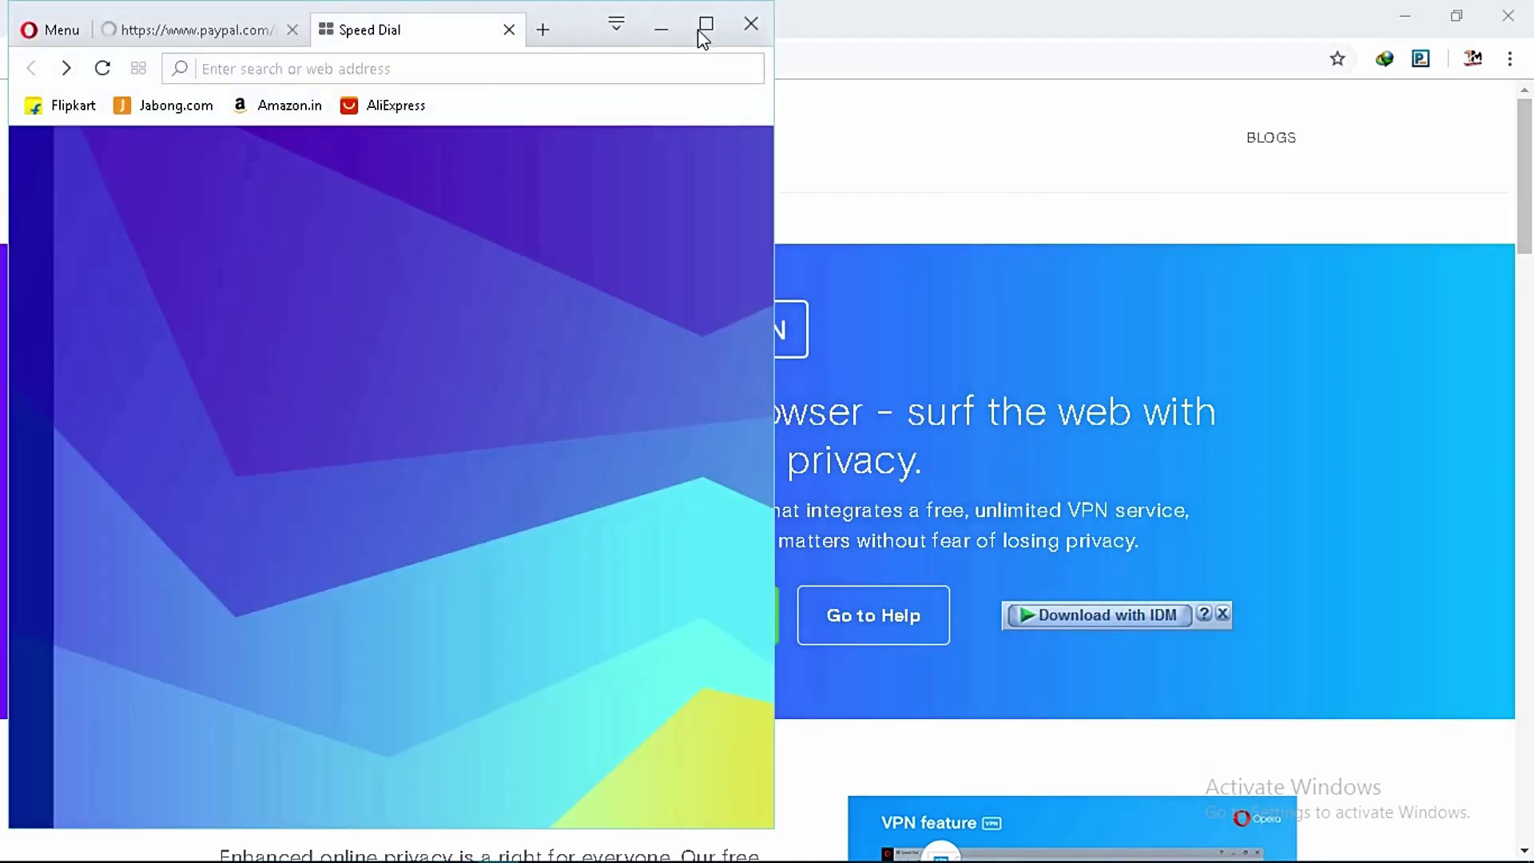
# Maximize Opera and turn on Enable VPN in its settings.
pyautogui.click(703, 34)
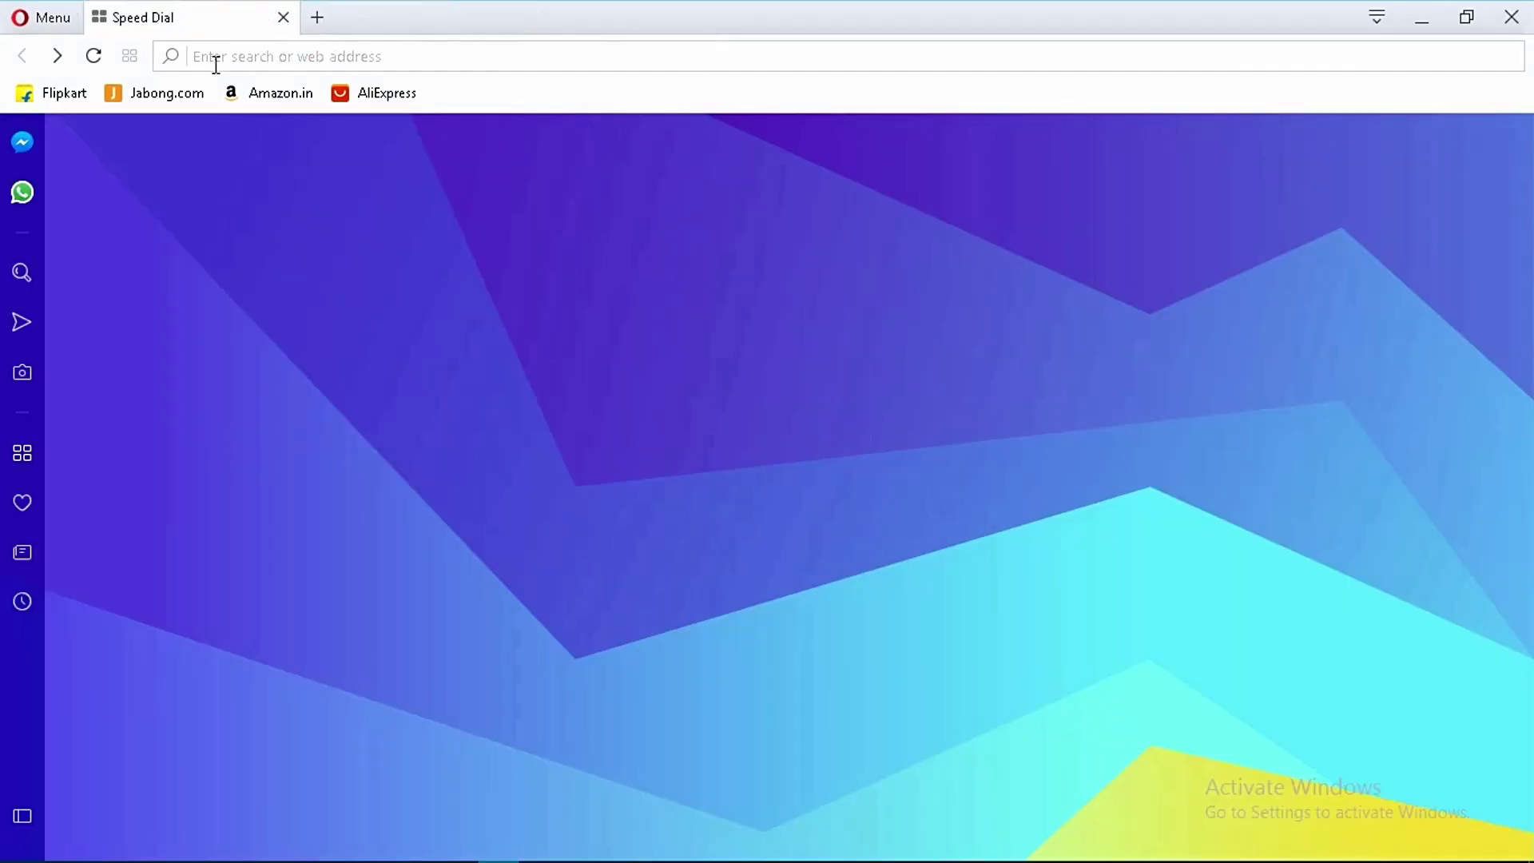
pyautogui.click(32, 19)
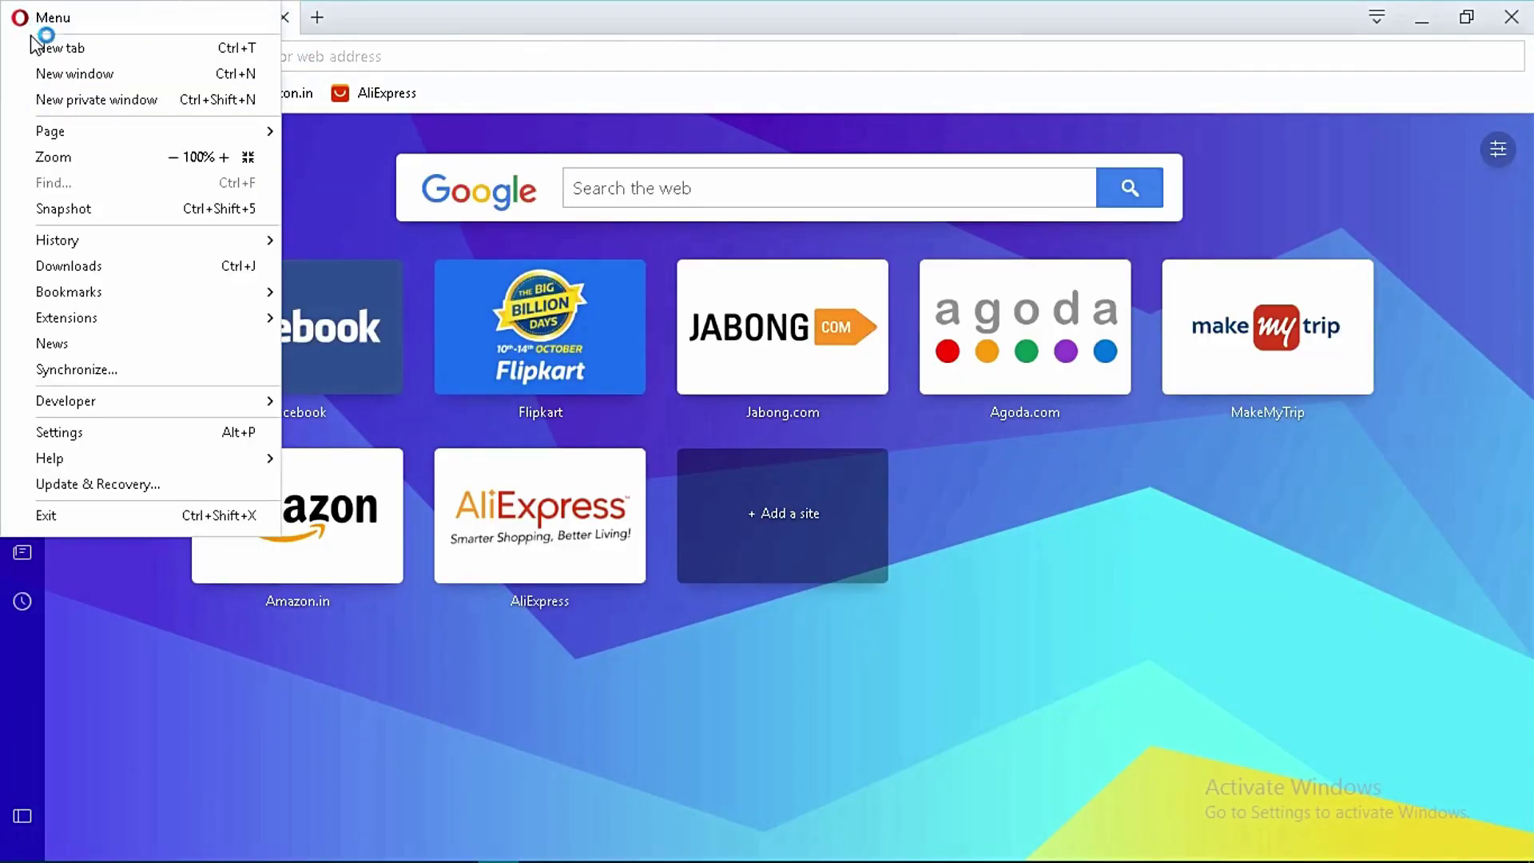
pyautogui.click(65, 434)
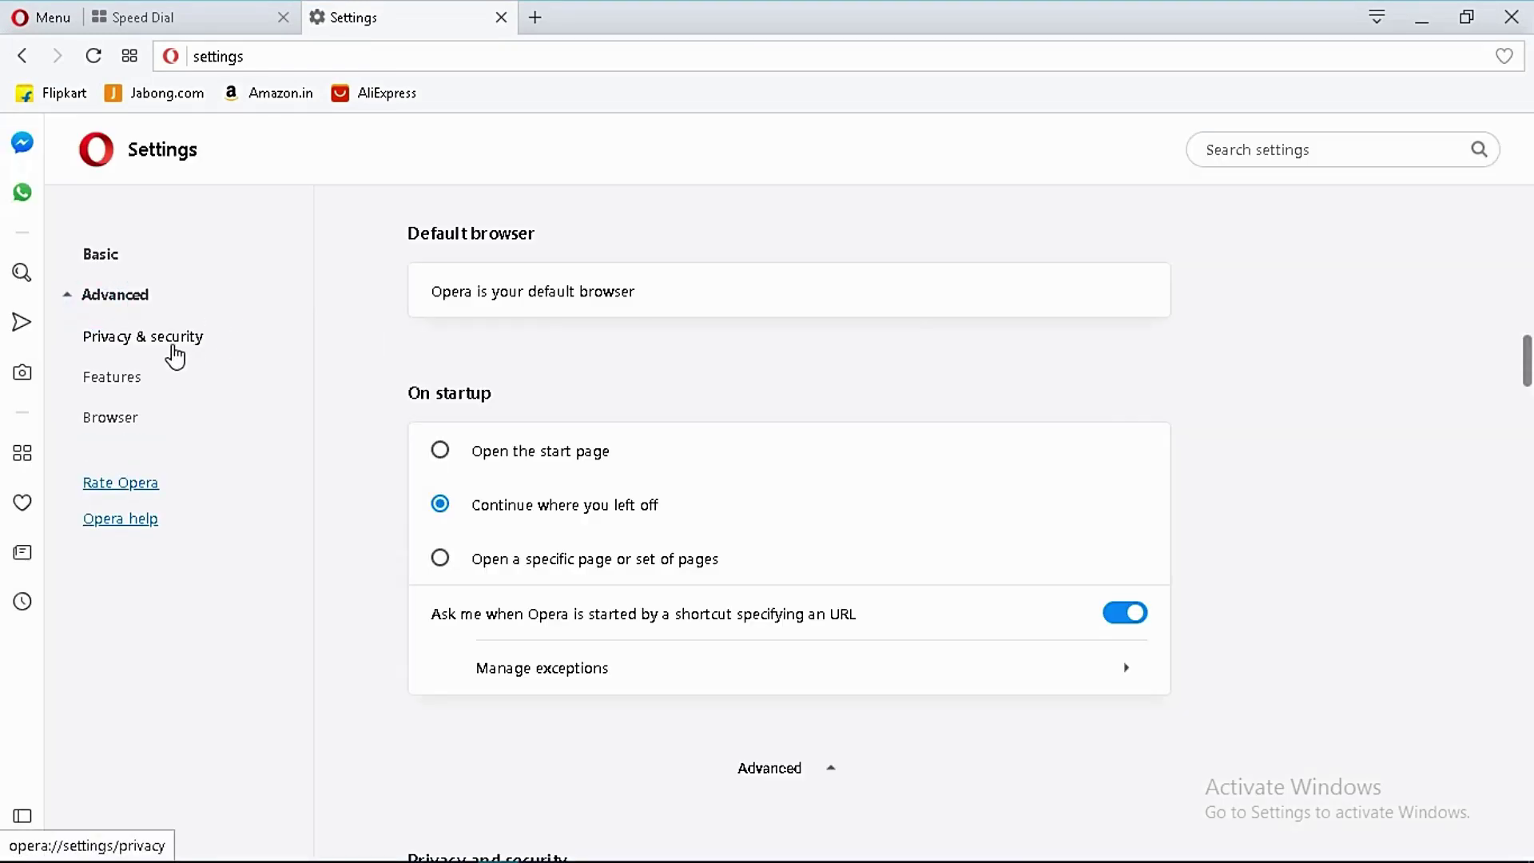
pyautogui.click(172, 346)
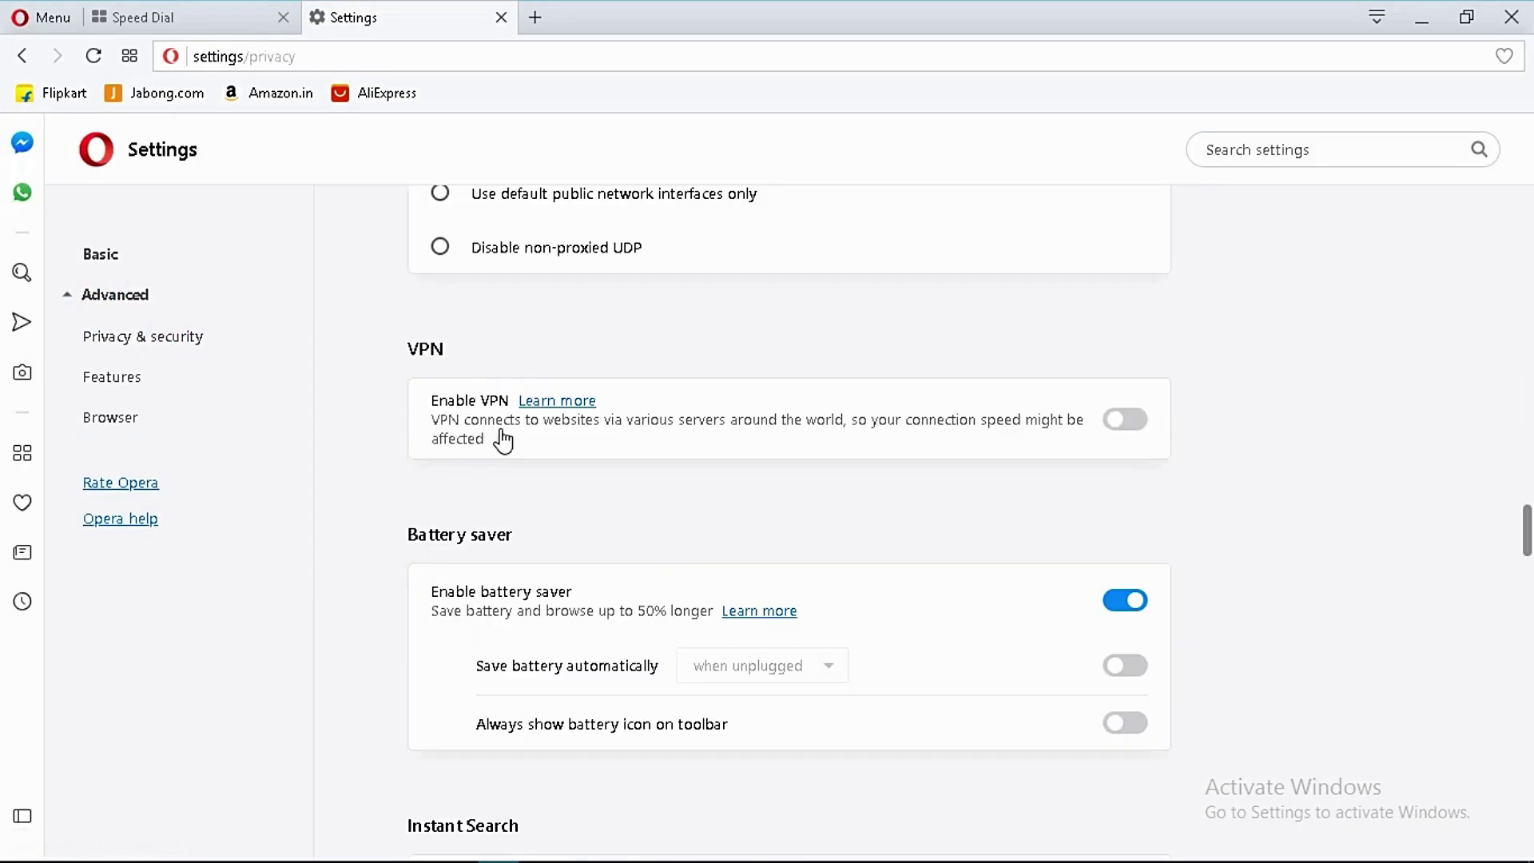
pyautogui.click(1124, 420)
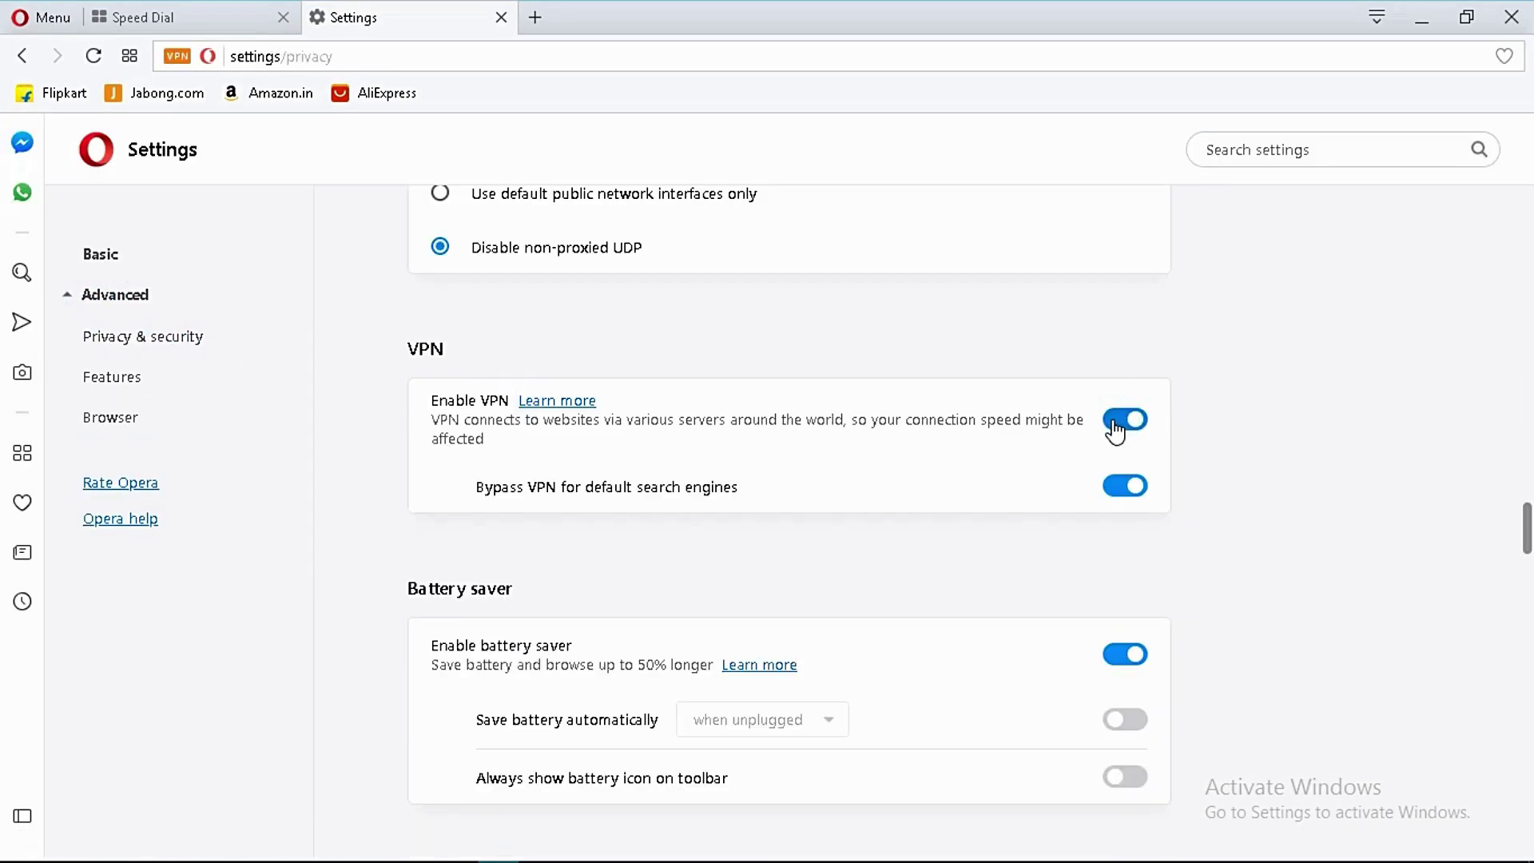
# Check the VPN badge, toggle the VPN off and back on, then close Opera.
pyautogui.click(177, 56)
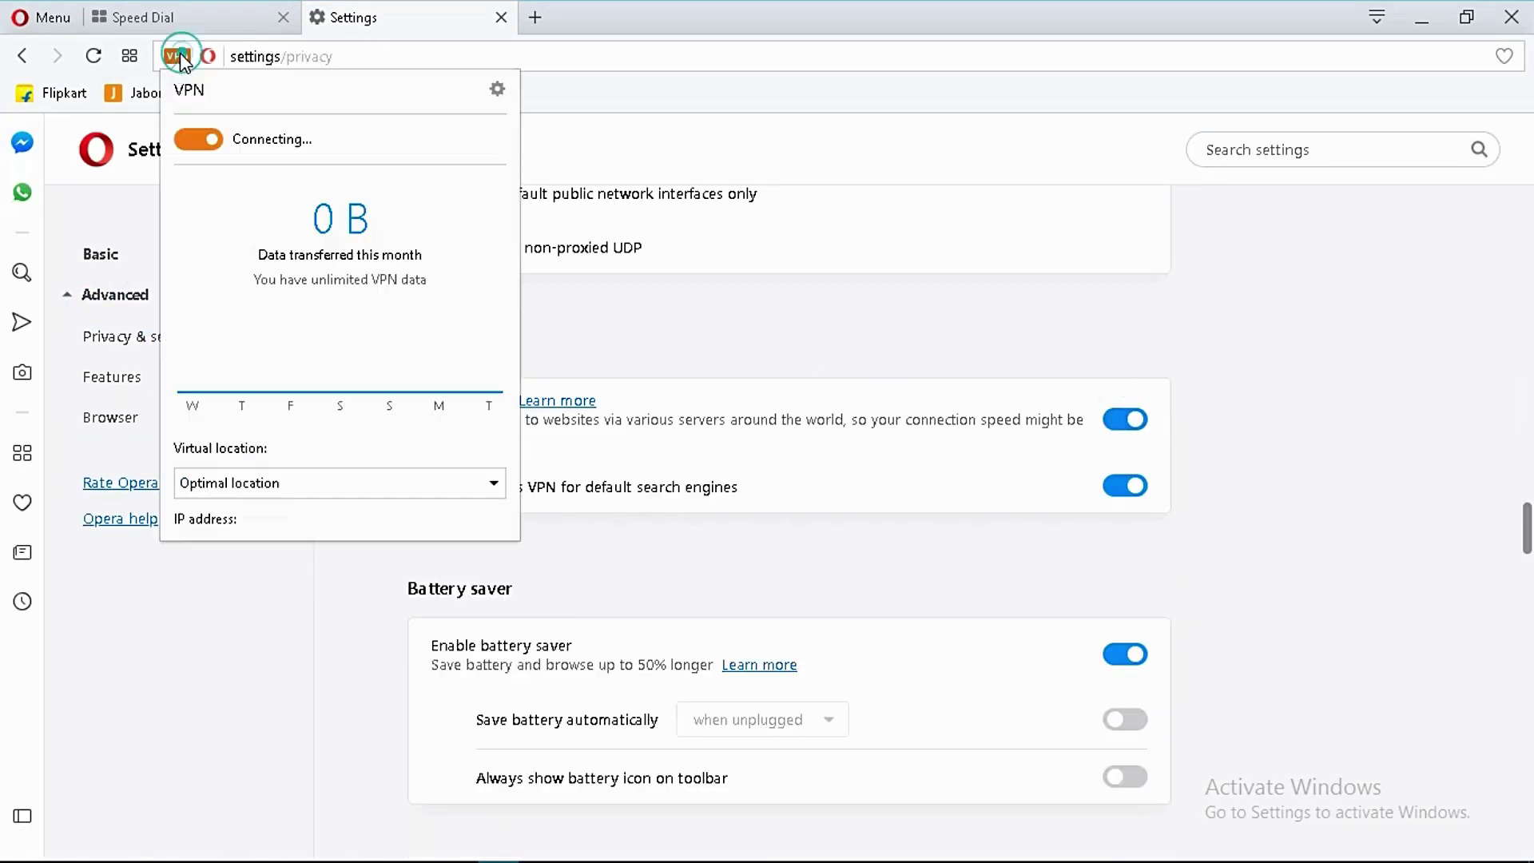
pyautogui.click(221, 144)
pyautogui.click(210, 144)
pyautogui.click(1507, 16)
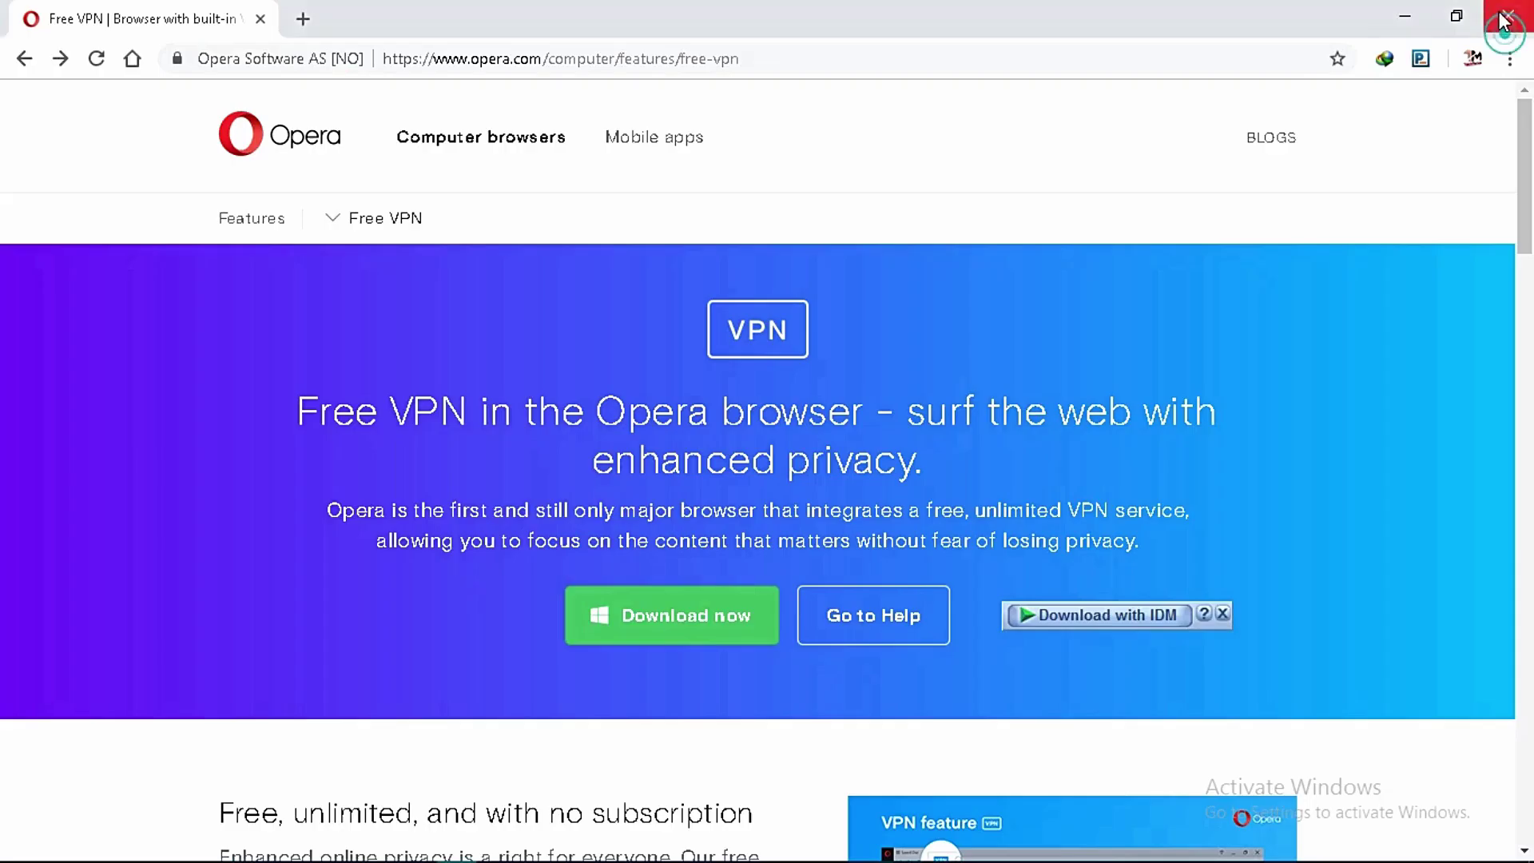
# Close Chrome, then search Google for 'recuva software download'.
pyautogui.click(1507, 17)
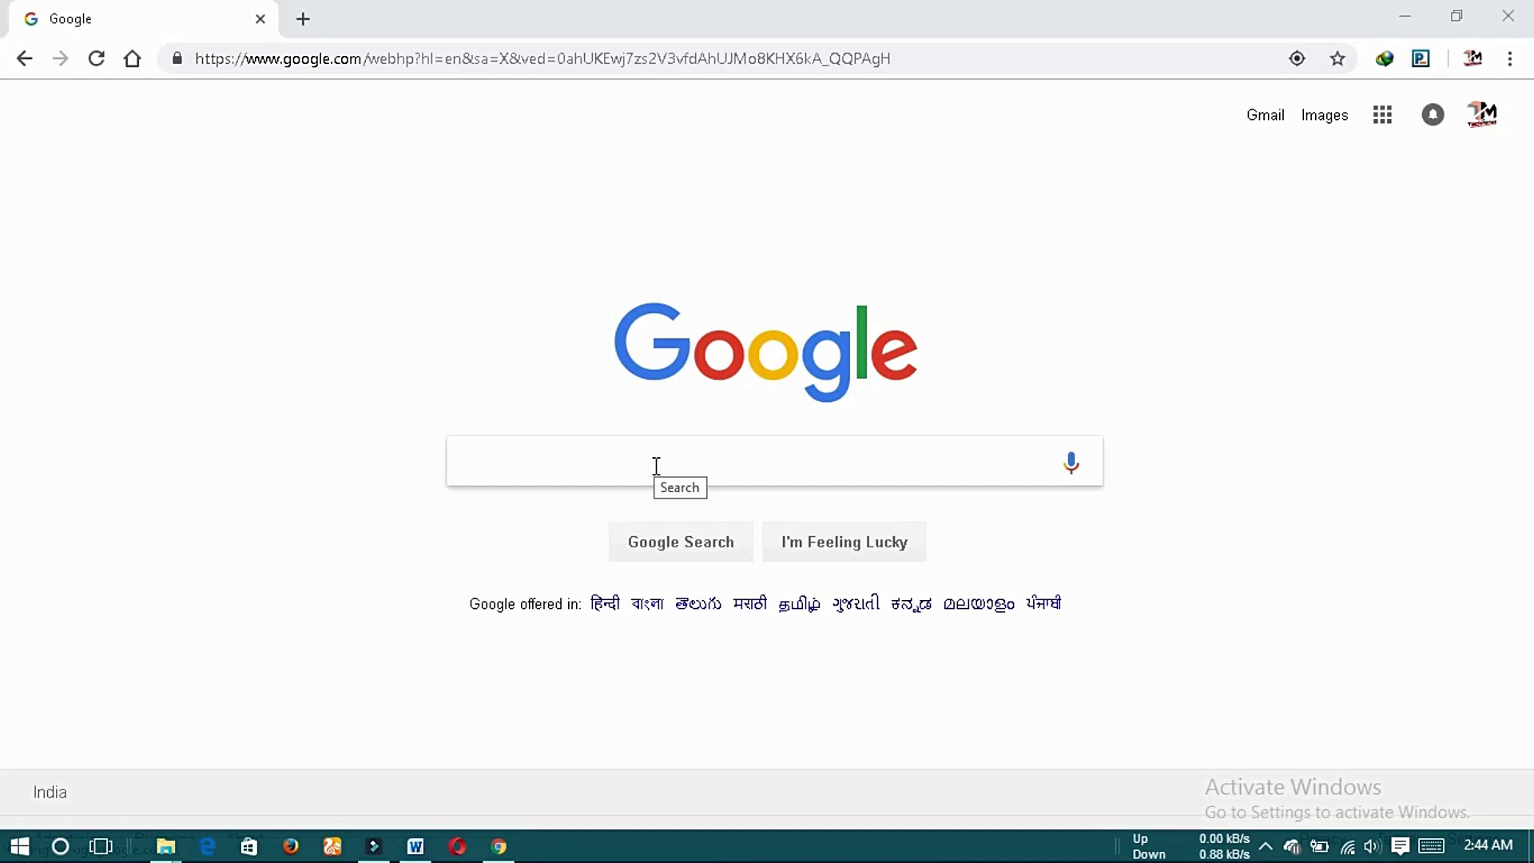
pyautogui.write('recuva ')
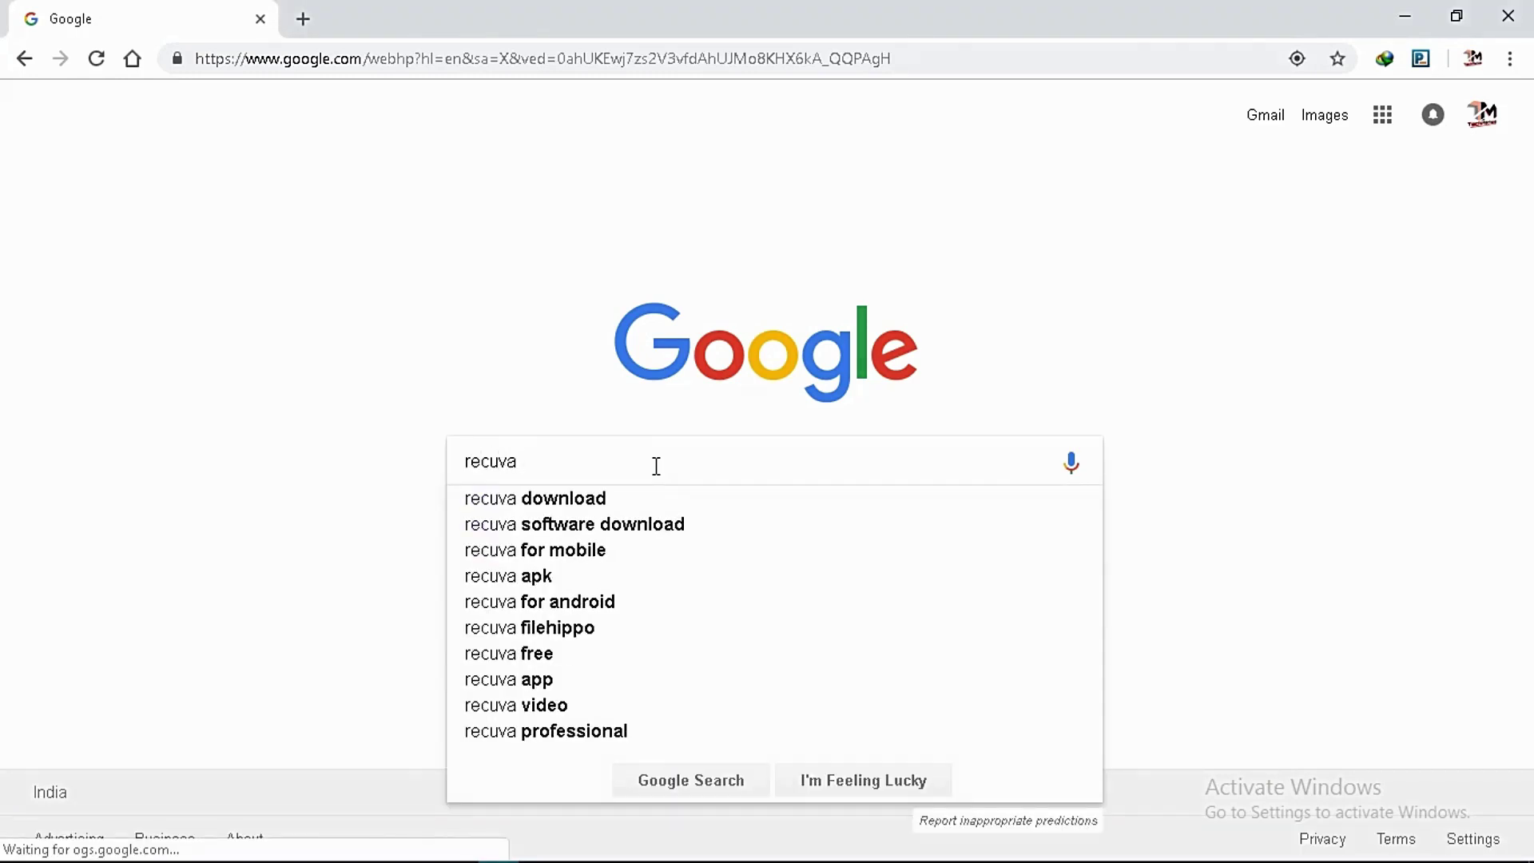
pyautogui.write('software download')
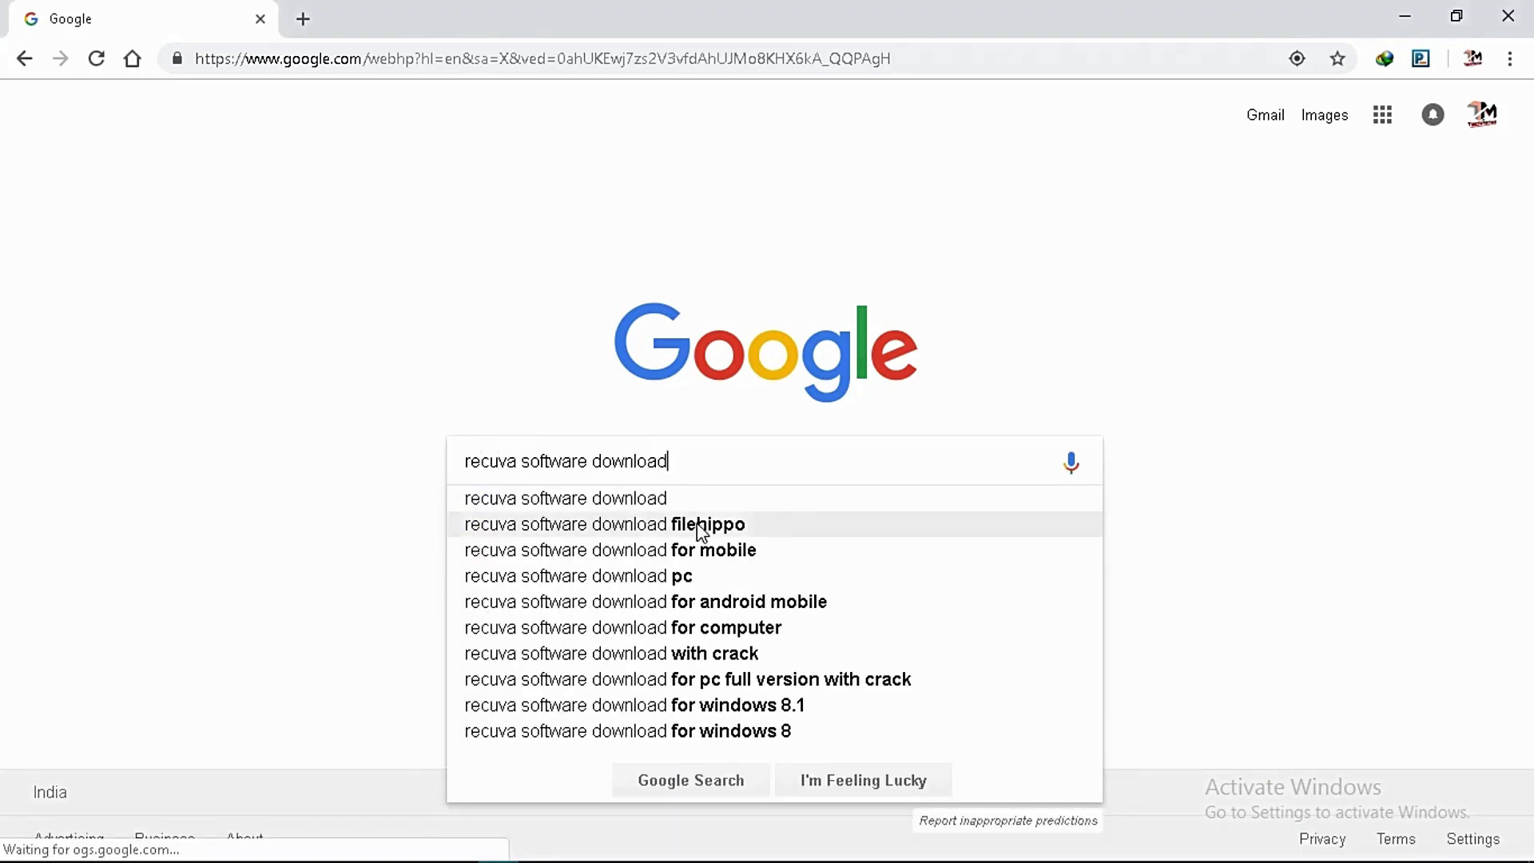
# Download the latest Recuva 1.53.1087 from FileHippo via the filehippo search suggestion.
pyautogui.click(701, 527)
pyautogui.click(446, 302)
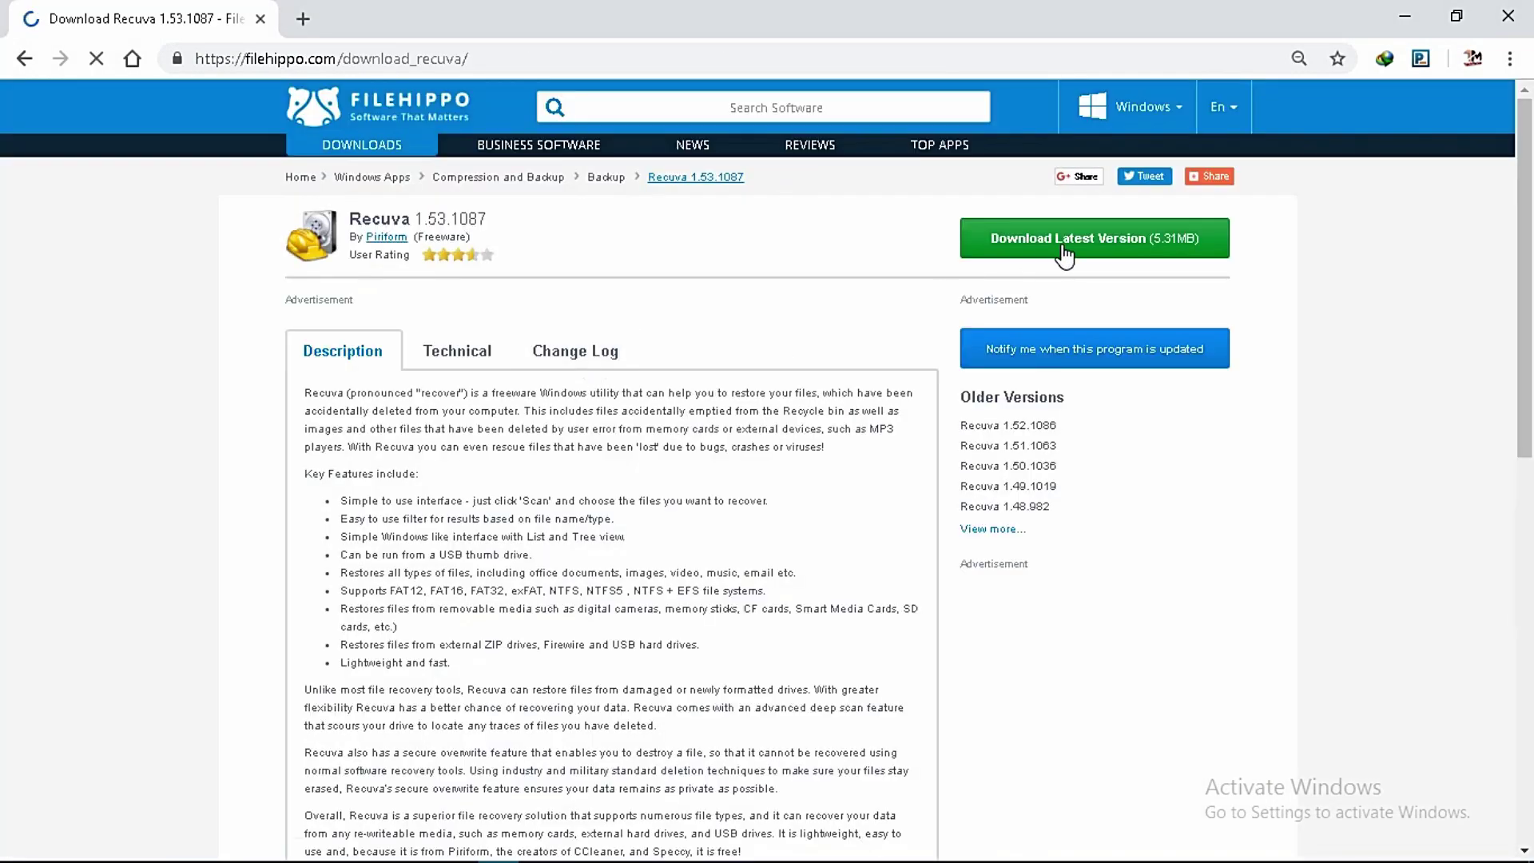
pyautogui.click(1064, 254)
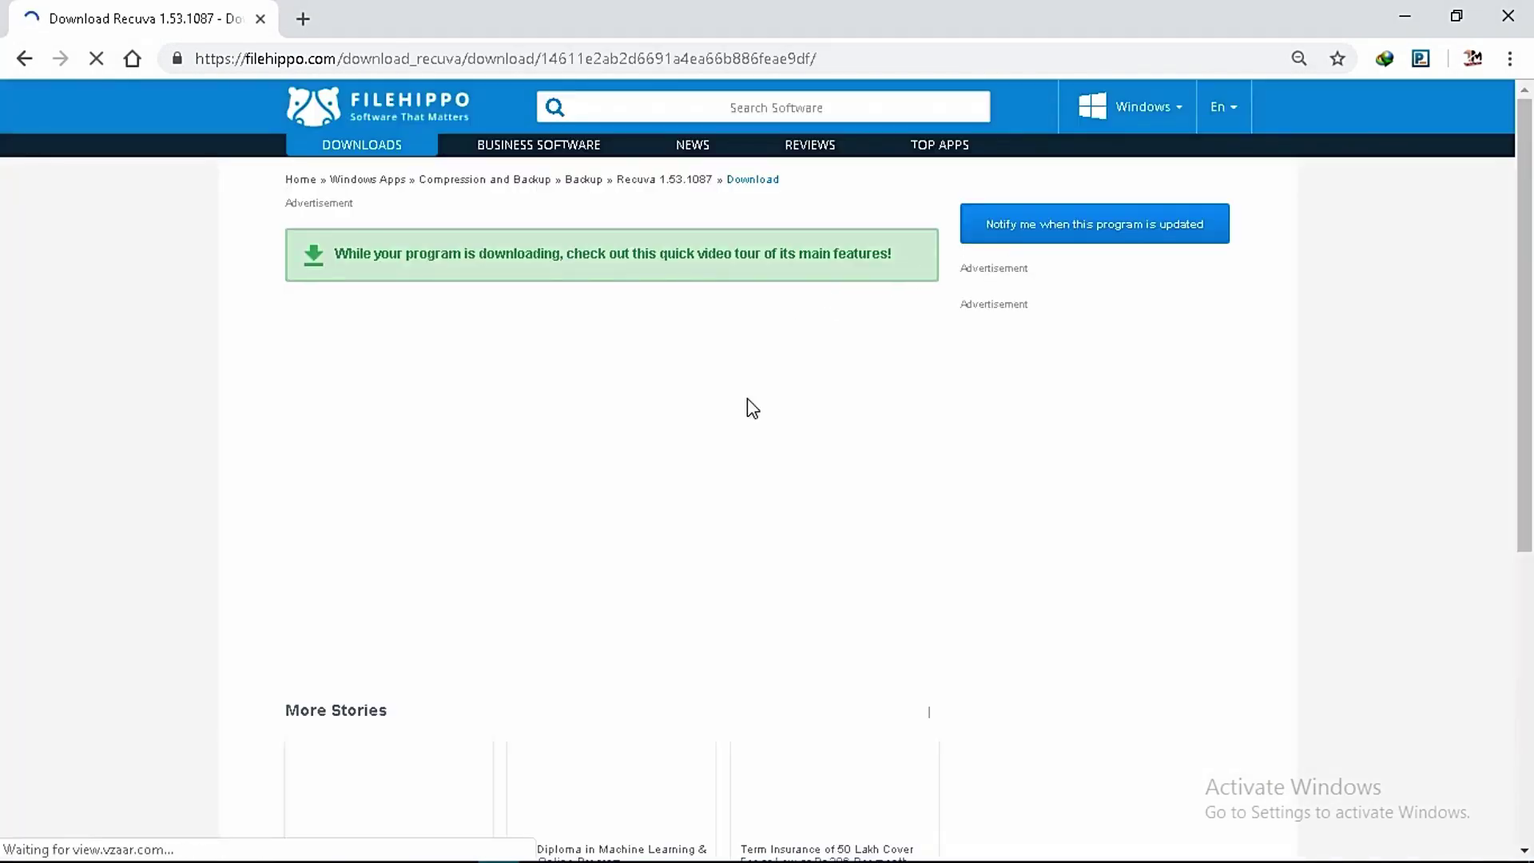